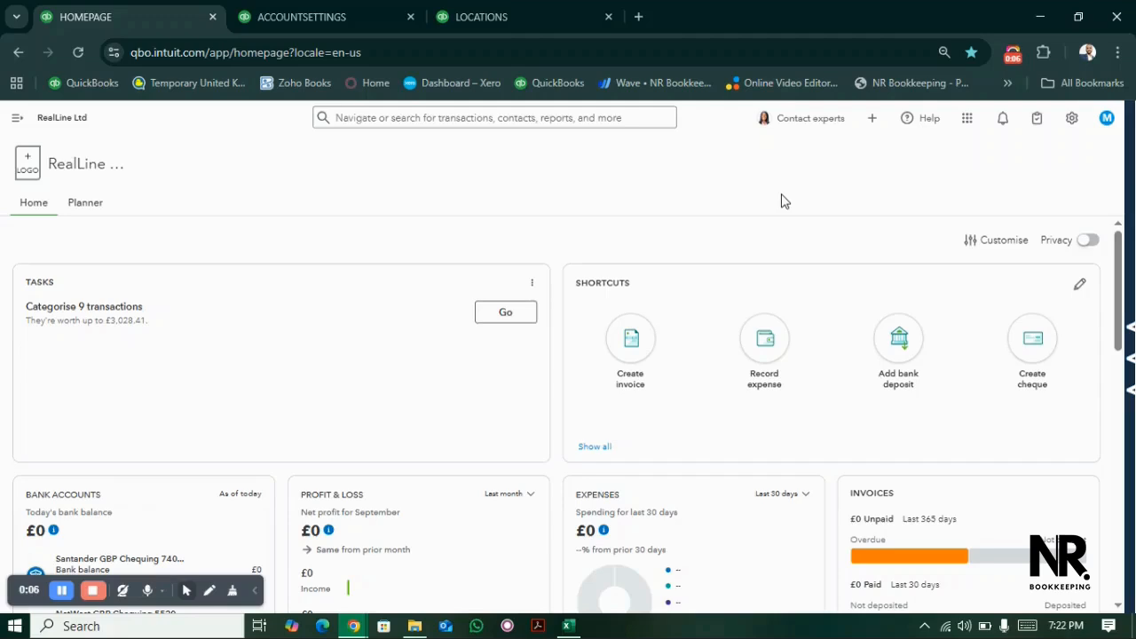
- Review the Track locations setting in the advanced account settings, and close the settings
{"action": "left_click", "coordinate": [1073, 118]}
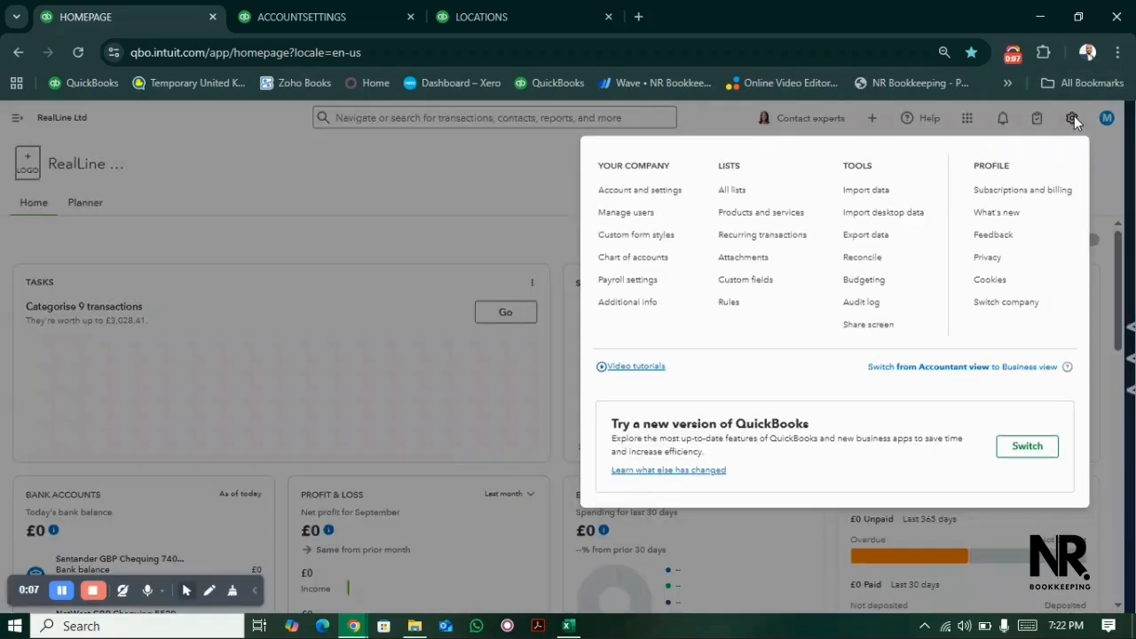
{"action": "left_click", "coordinate": [335, 25]}
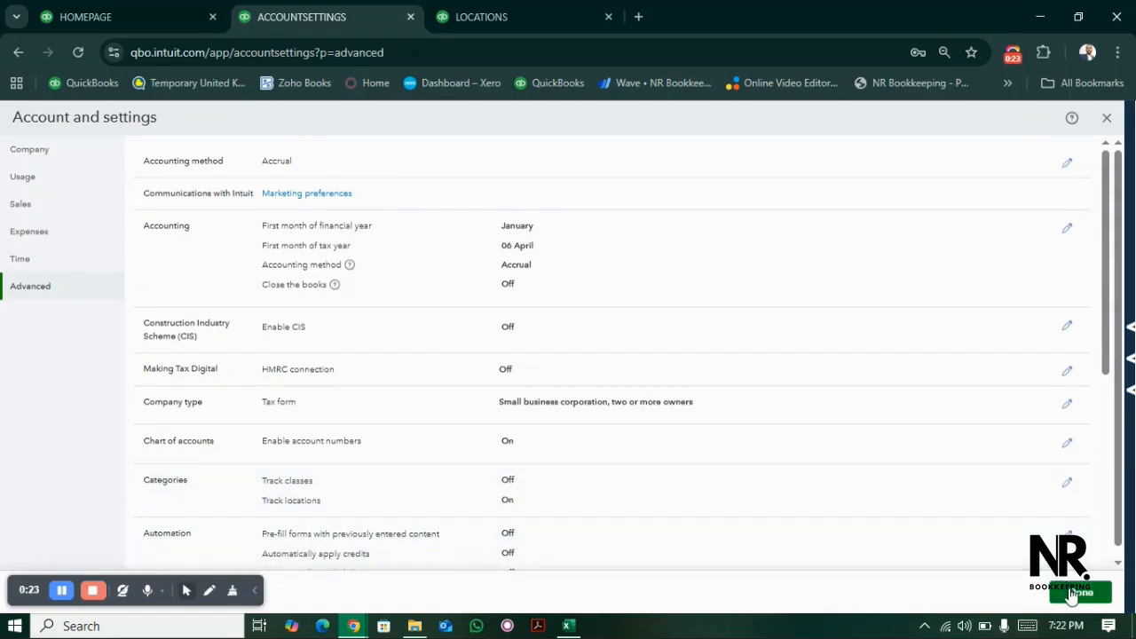
{"action": "left_click", "coordinate": [1074, 593]}
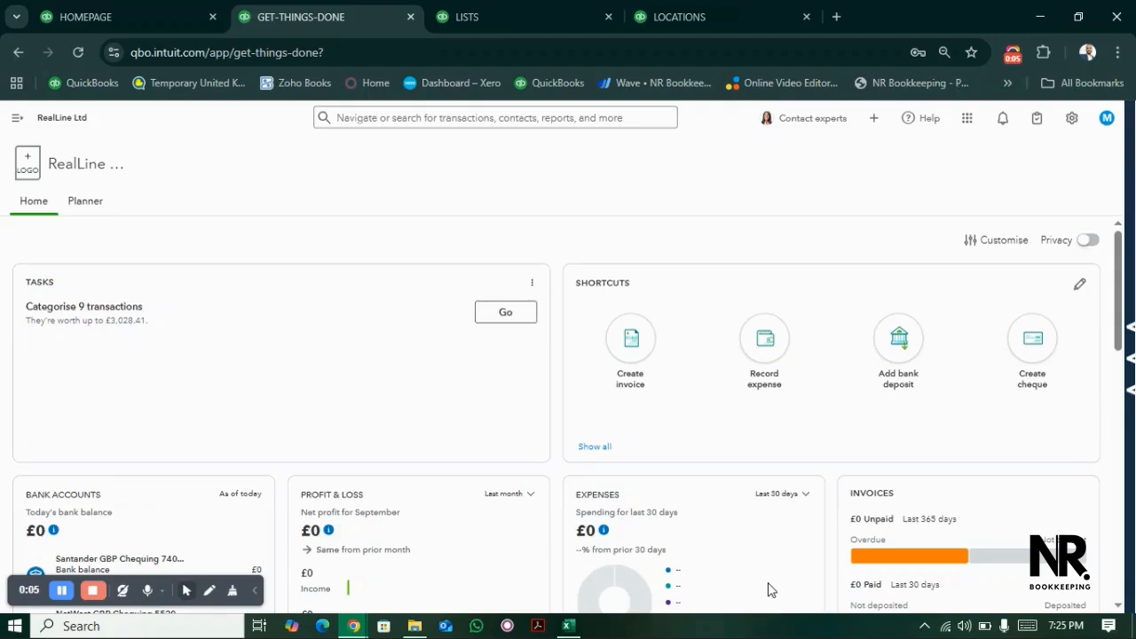
- View all the company's lists and bring up the Locations list
{"action": "left_click", "coordinate": [1077, 127]}
{"action": "left_click", "coordinate": [545, 8]}
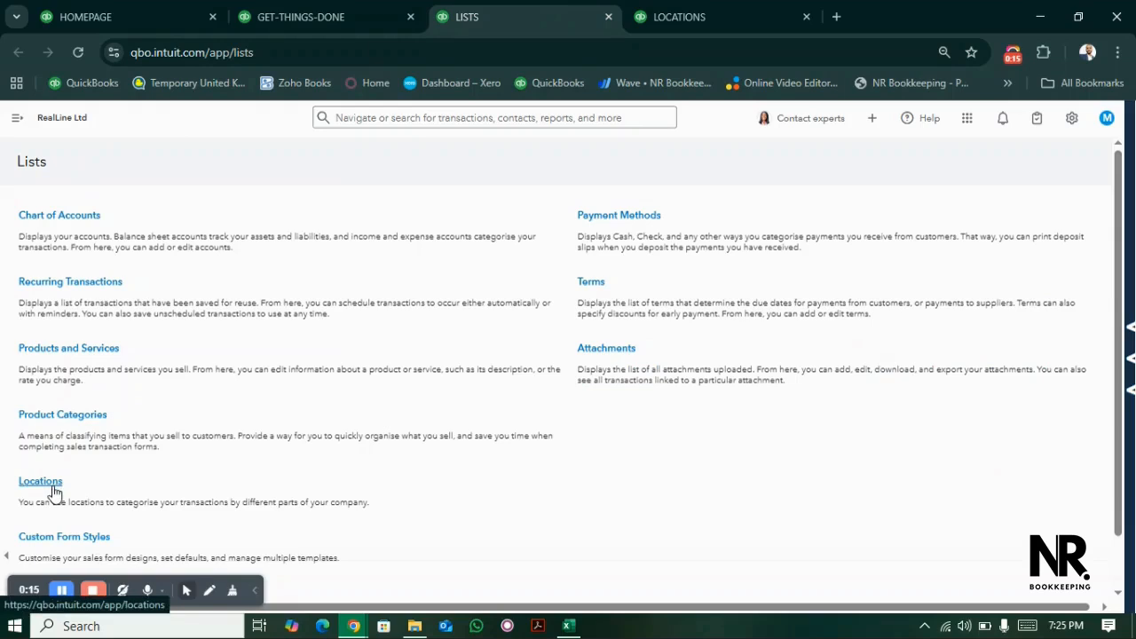
{"action": "left_click", "coordinate": [692, 13]}
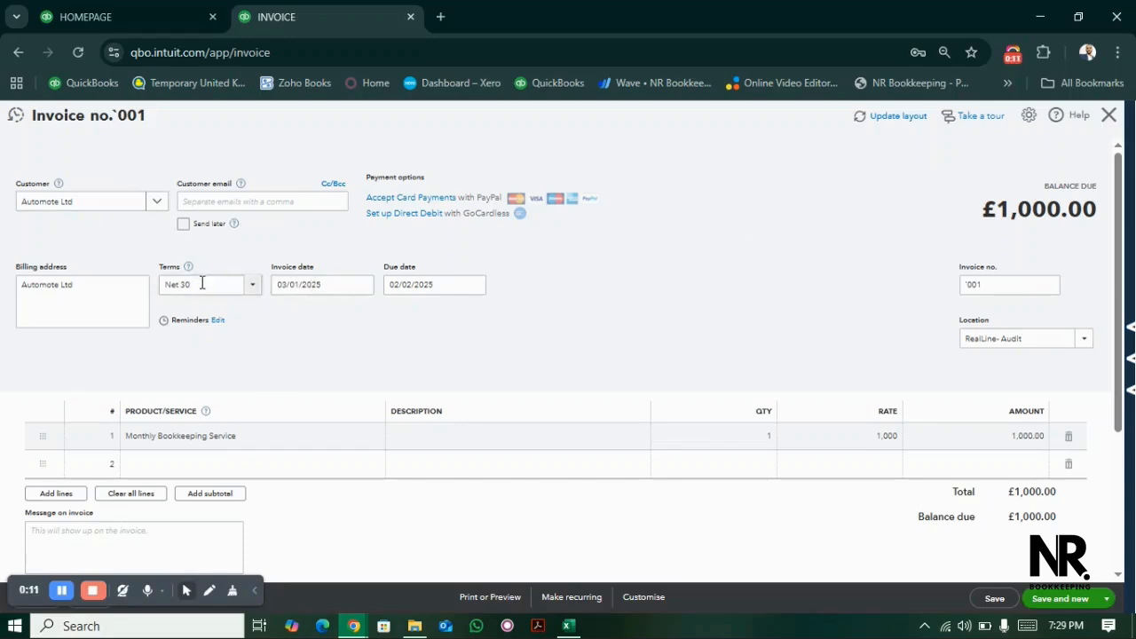
- Set the location of the Automote Ltd Monthly Bookkeeping Service invoice to RealLine- Bookkeeping, and save it with a new invoice started
{"action": "left_click", "coordinate": [443, 284]}
{"action": "left_click", "coordinate": [1000, 285]}
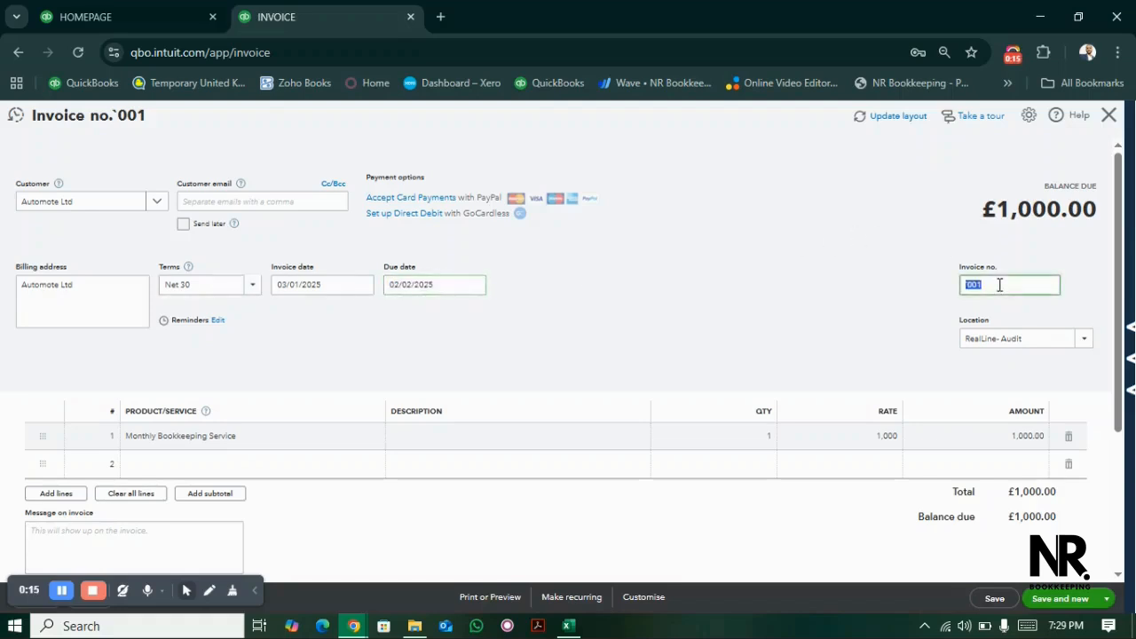
{"action": "left_click", "coordinate": [845, 298]}
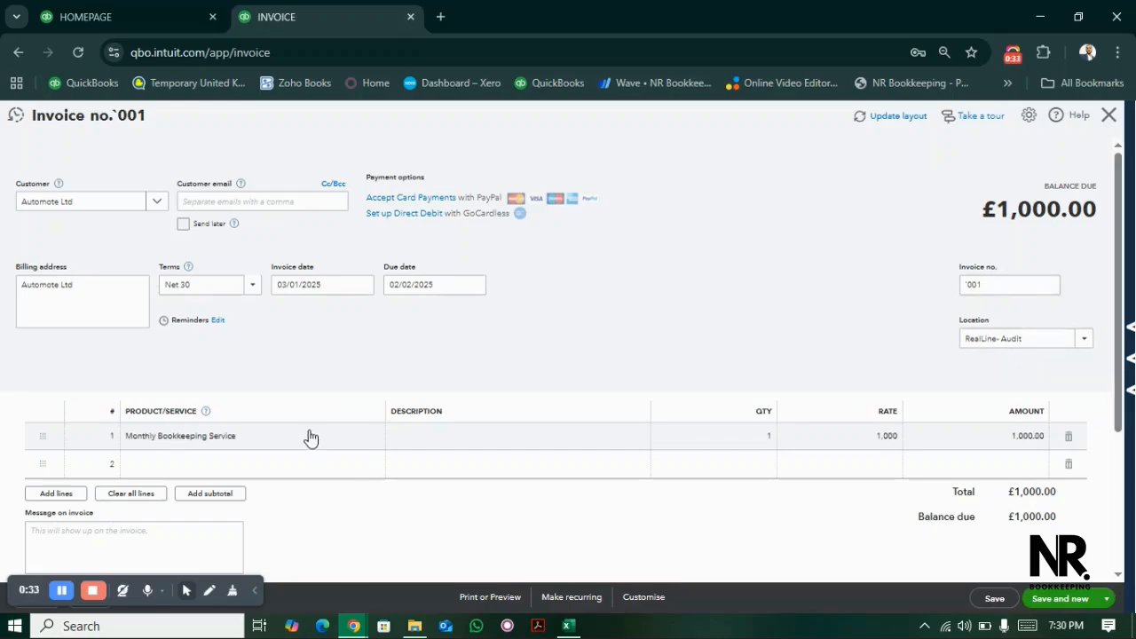
{"action": "left_click", "coordinate": [986, 345]}
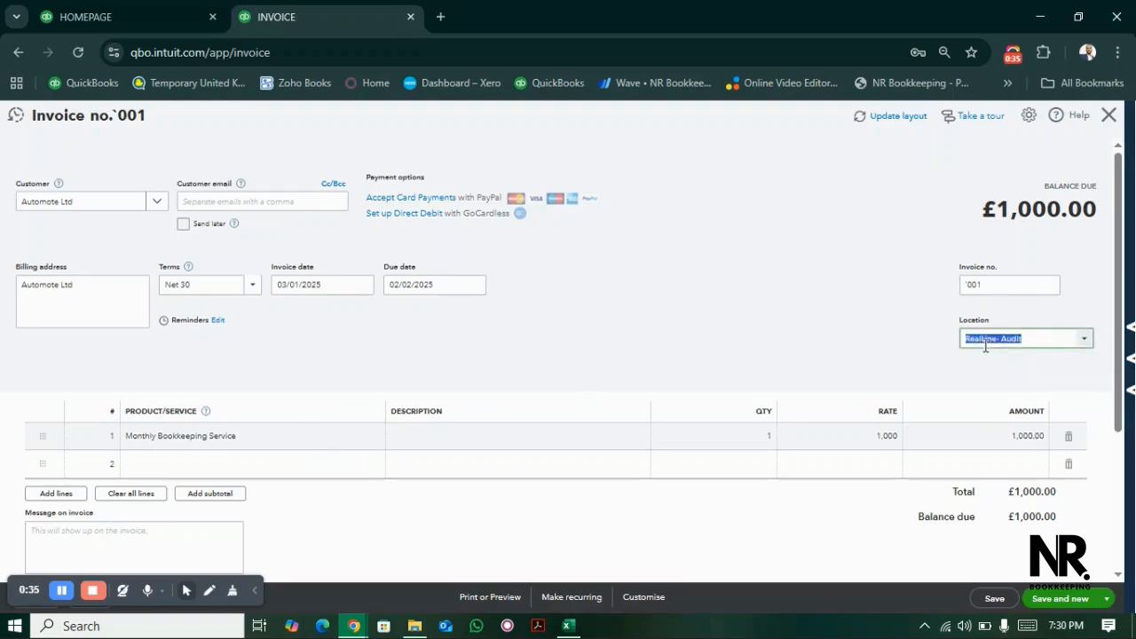
{"action": "left_click", "coordinate": [1084, 345]}
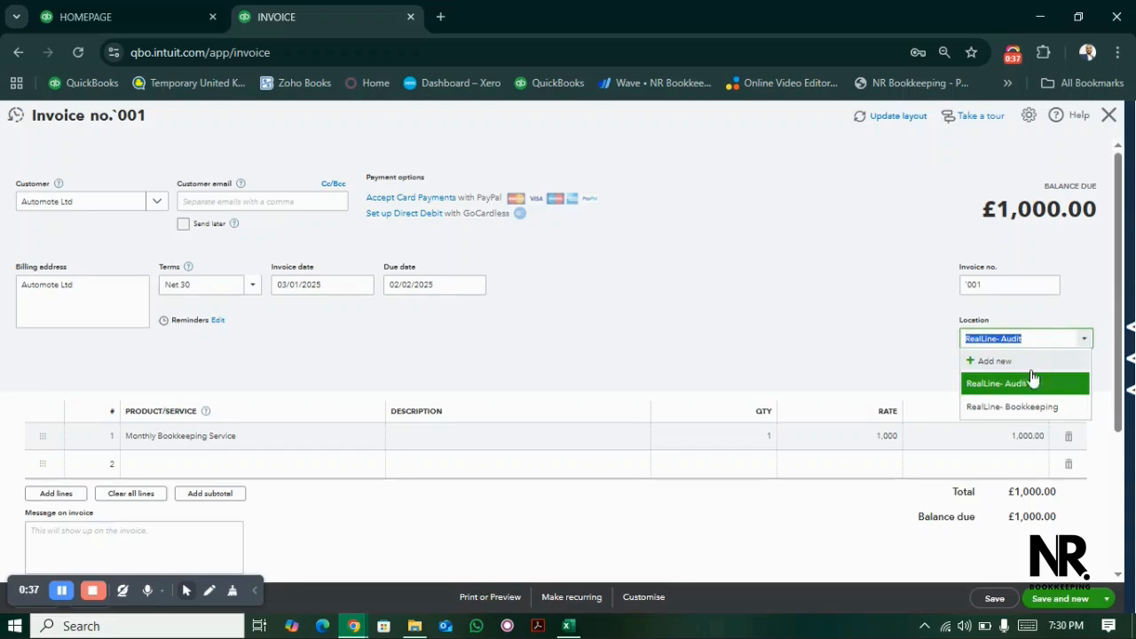
{"action": "left_click", "coordinate": [1035, 407]}
{"action": "left_click", "coordinate": [822, 317]}
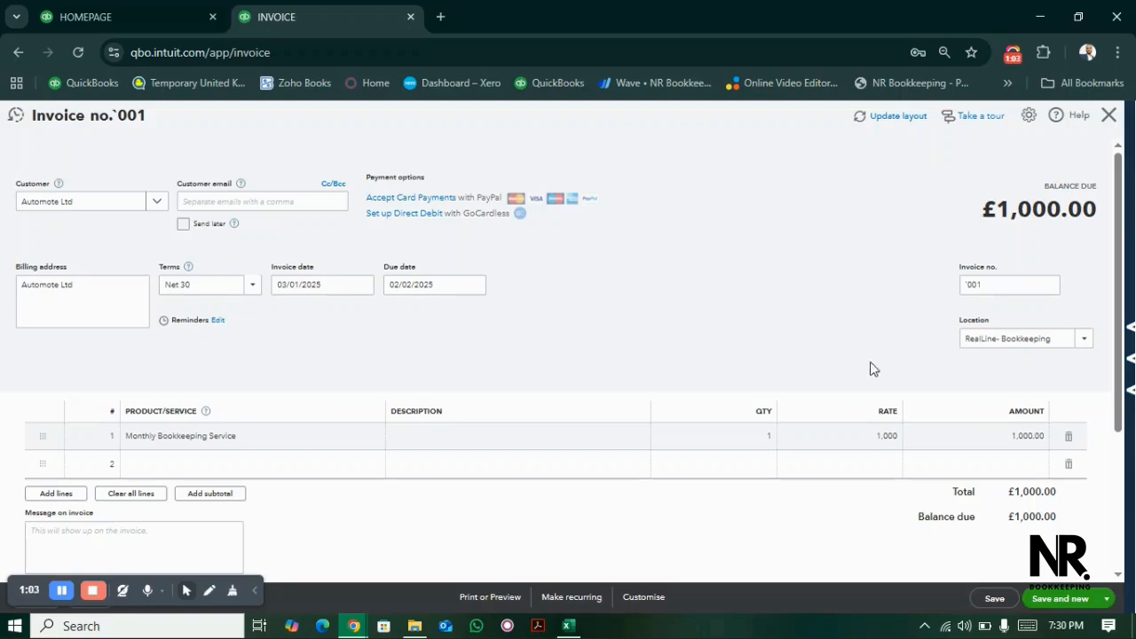
{"action": "left_click", "coordinate": [1052, 600]}
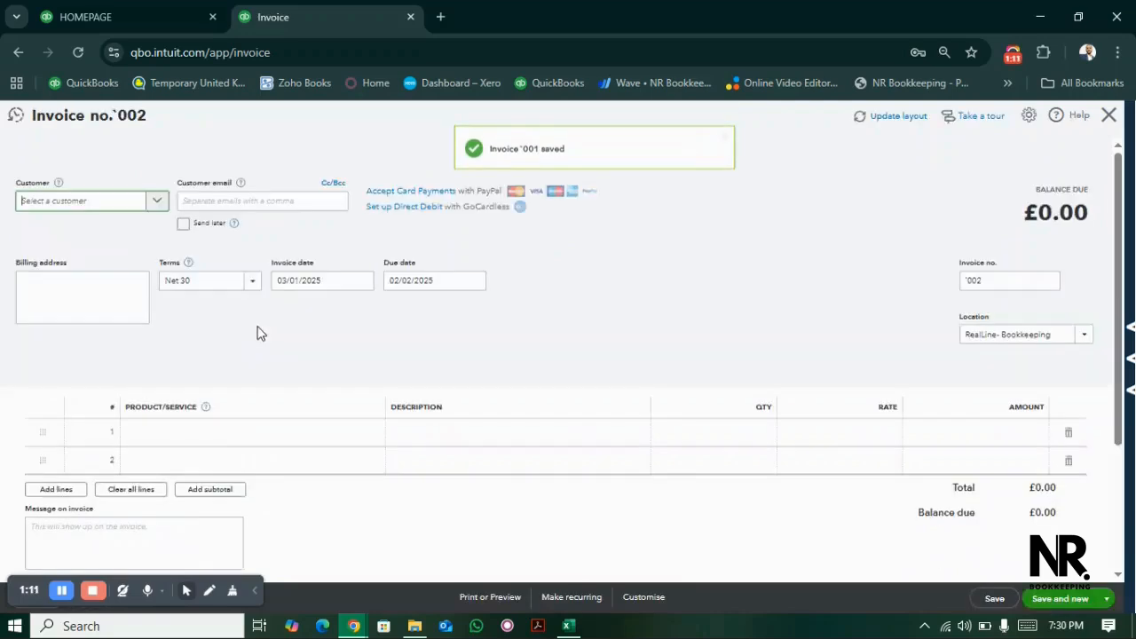
- Choose Automote Ltd as the new invoice's customer and set the invoice date to 10/02/2025
{"action": "left_click", "coordinate": [97, 203]}
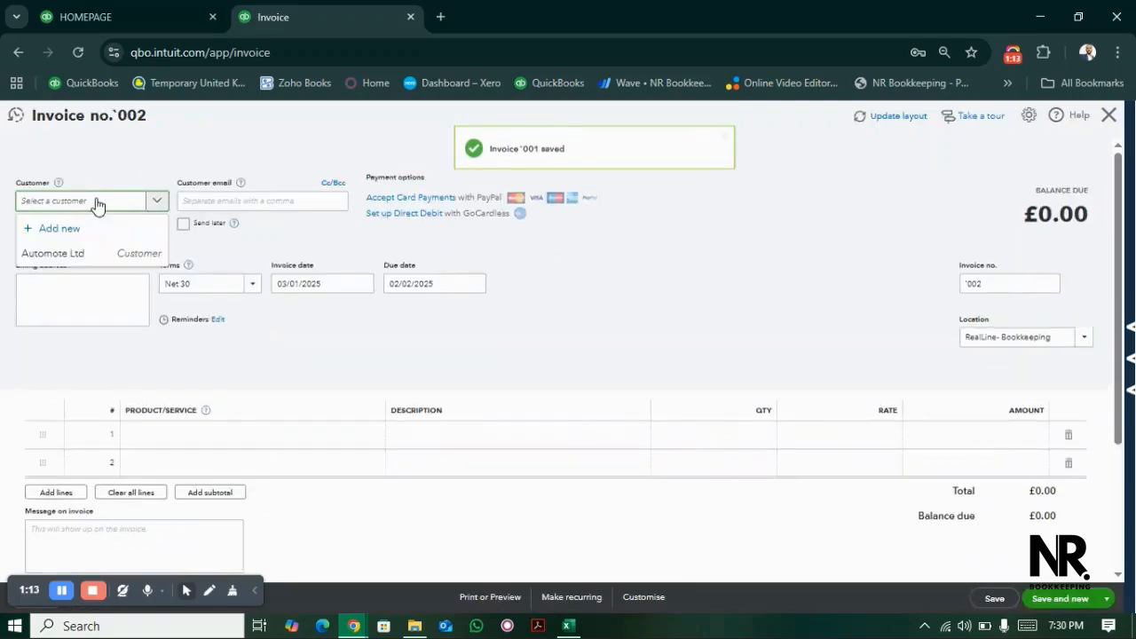
{"action": "left_click", "coordinate": [78, 257]}
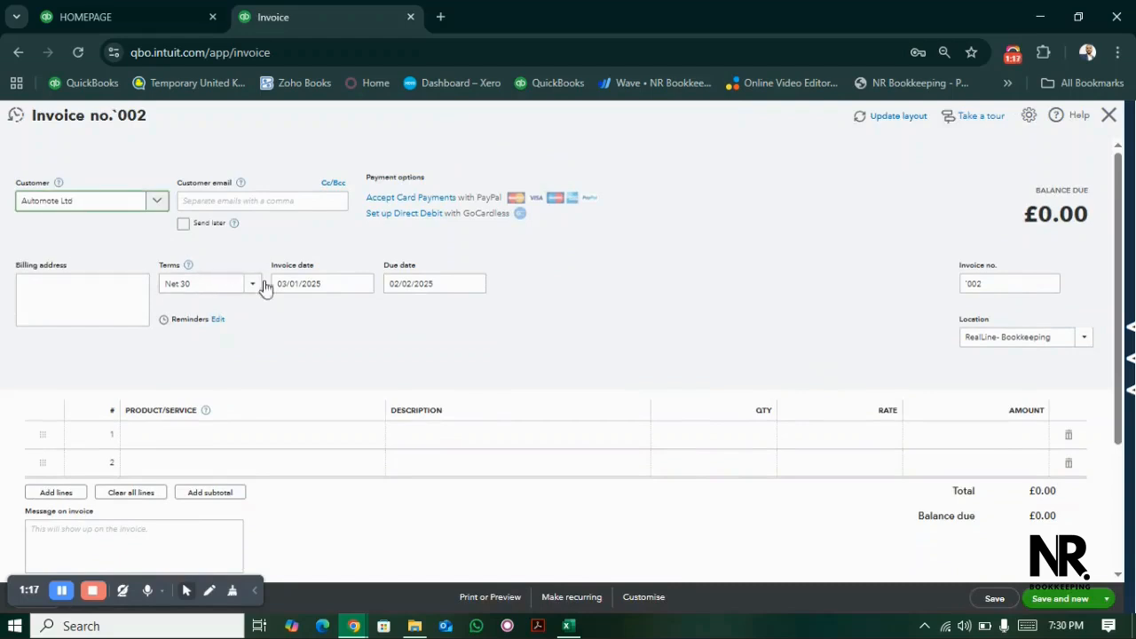
{"action": "left_click", "coordinate": [340, 286]}
{"action": "left_click", "coordinate": [363, 284]}
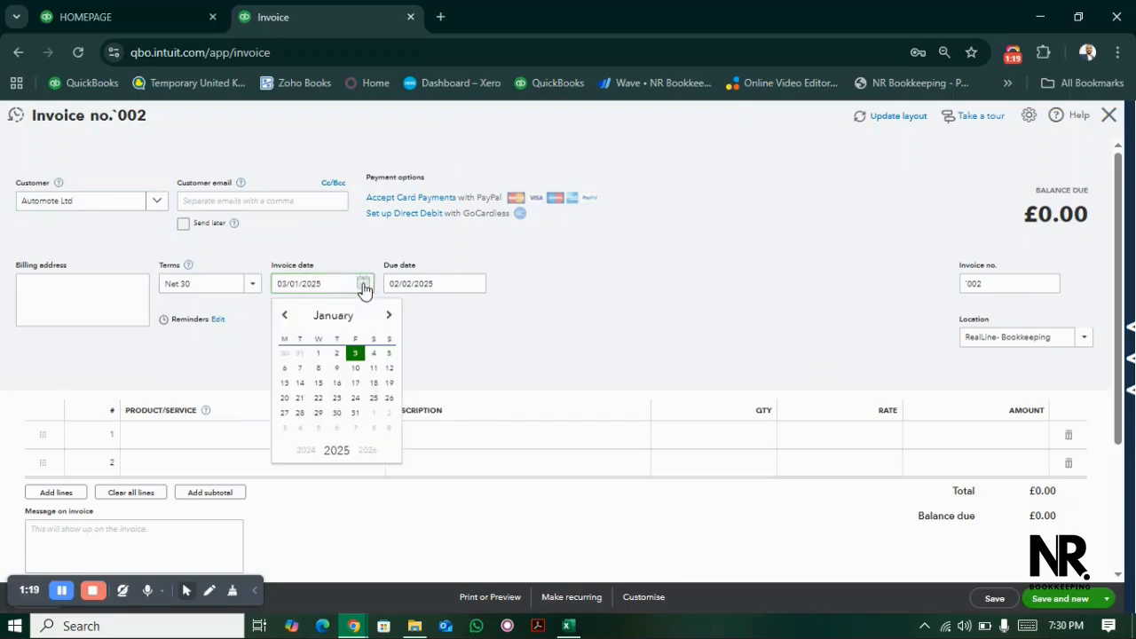
{"action": "left_click", "coordinate": [390, 313]}
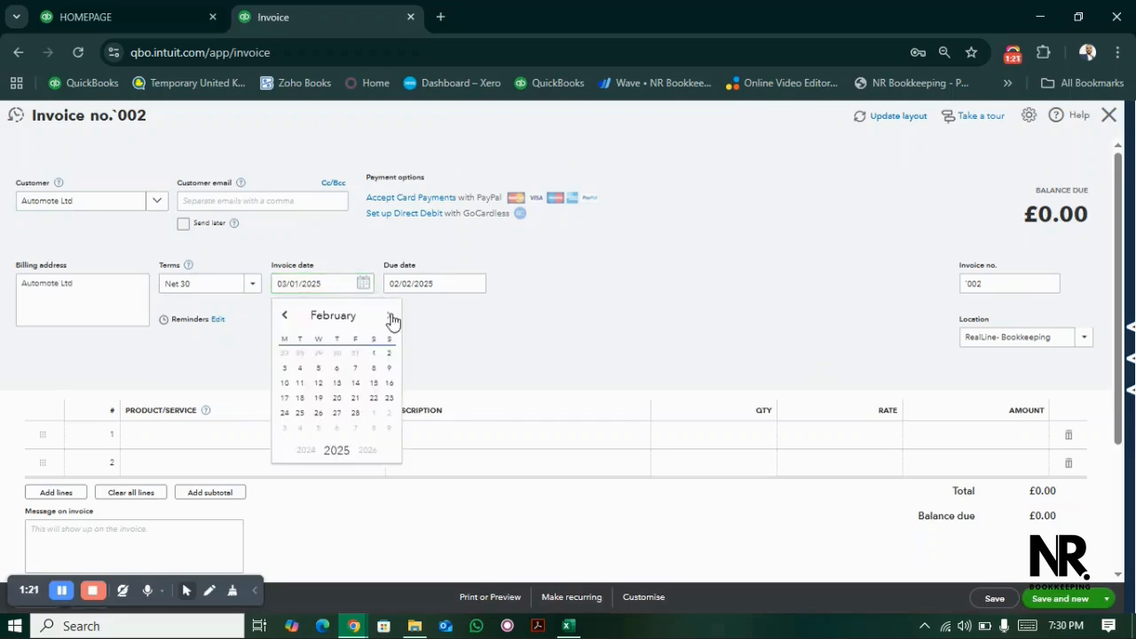
{"action": "left_click", "coordinate": [286, 383]}
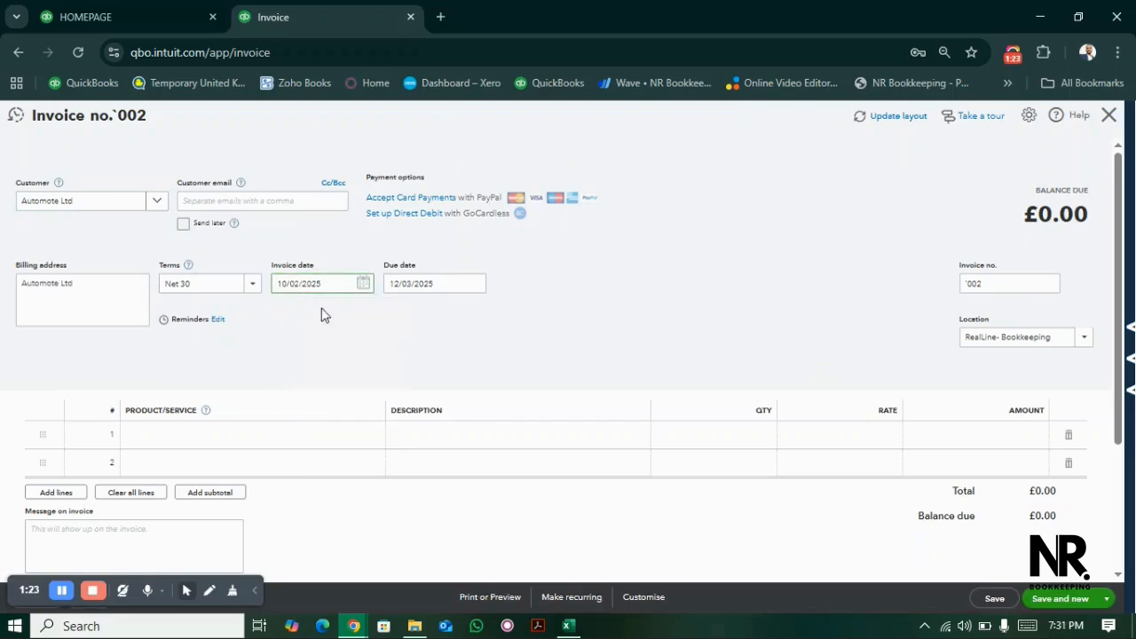
{"action": "left_click", "coordinate": [992, 283]}
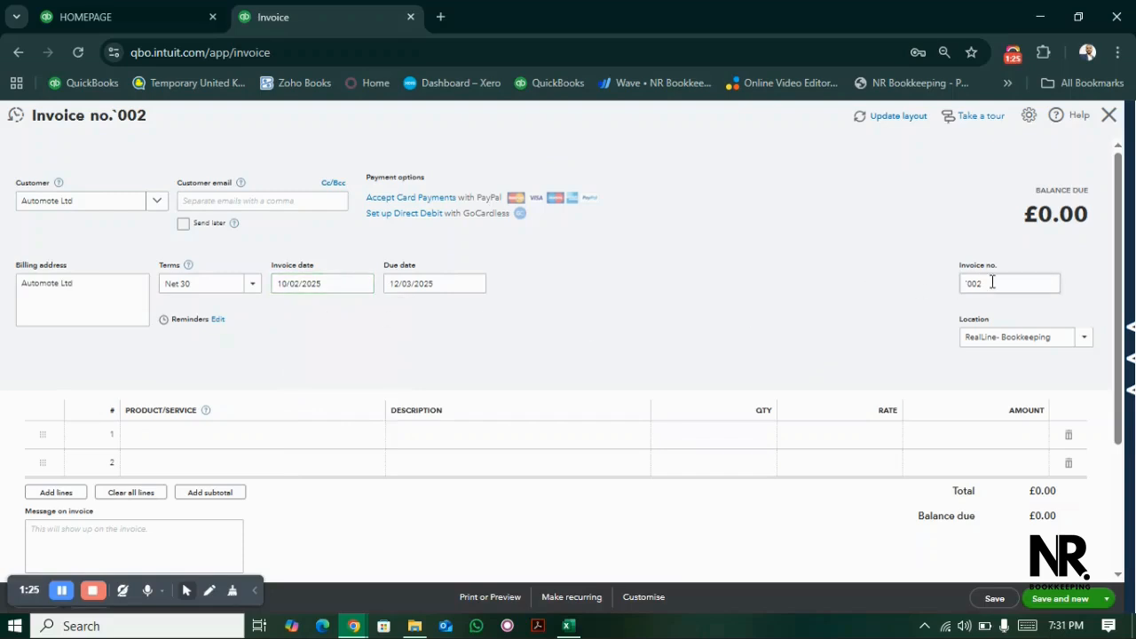
- Add Annual Audit as the invoice's first line item with a rate of 2500
{"action": "left_click", "coordinate": [272, 438]}
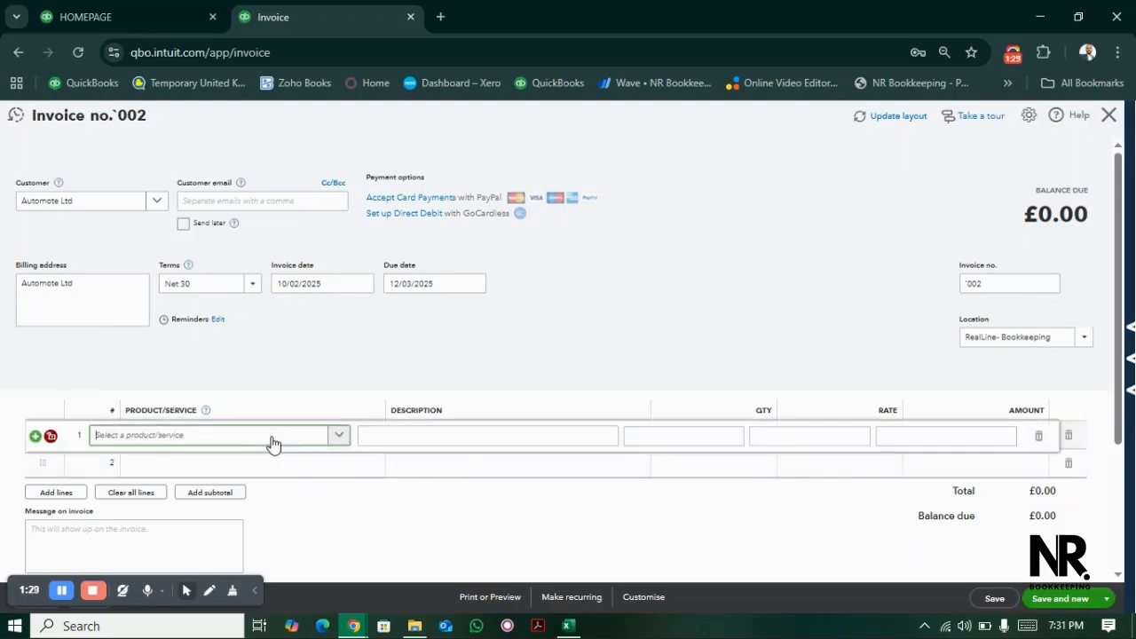
{"action": "left_click", "coordinate": [271, 439]}
{"action": "left_click", "coordinate": [203, 494]}
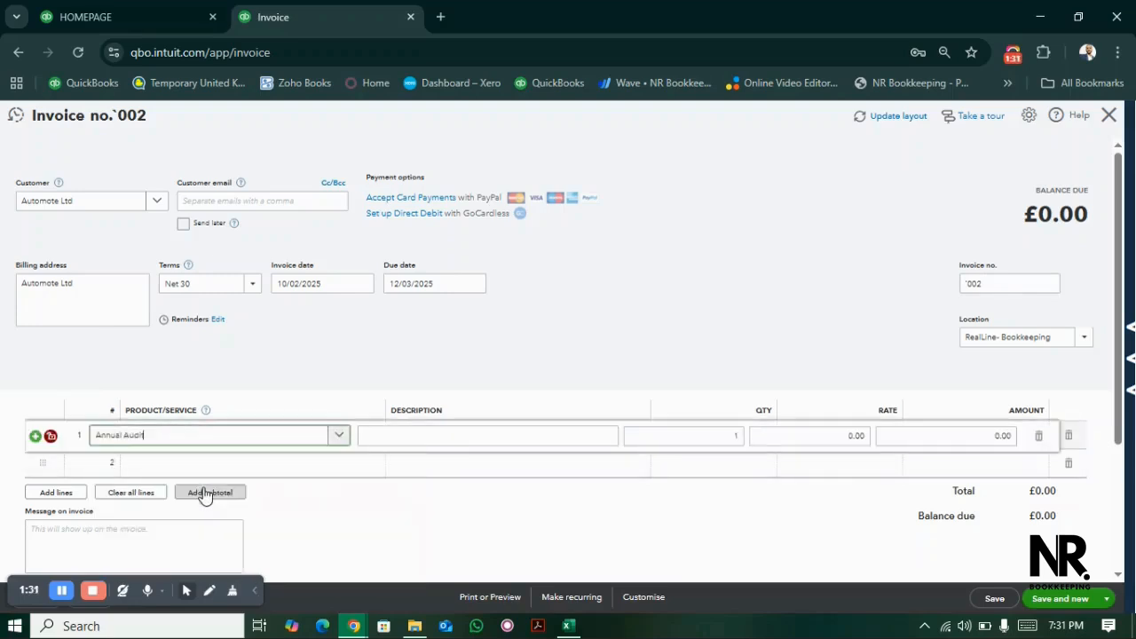
{"action": "left_click", "coordinate": [783, 437]}
{"action": "type", "text": "2500"}
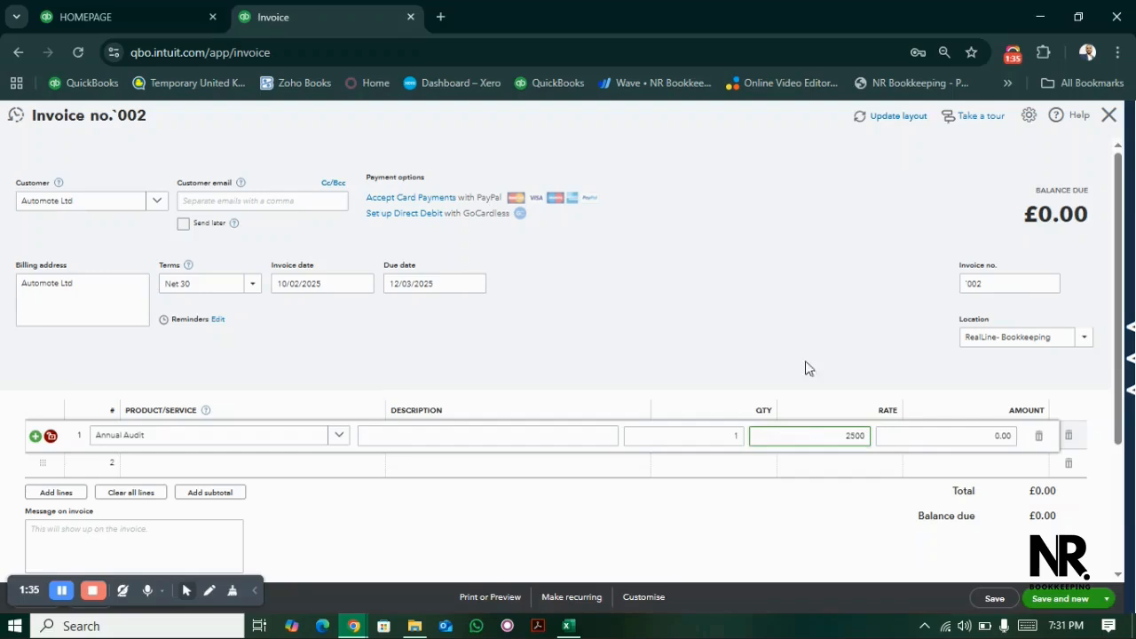
{"action": "left_click", "coordinate": [830, 323]}
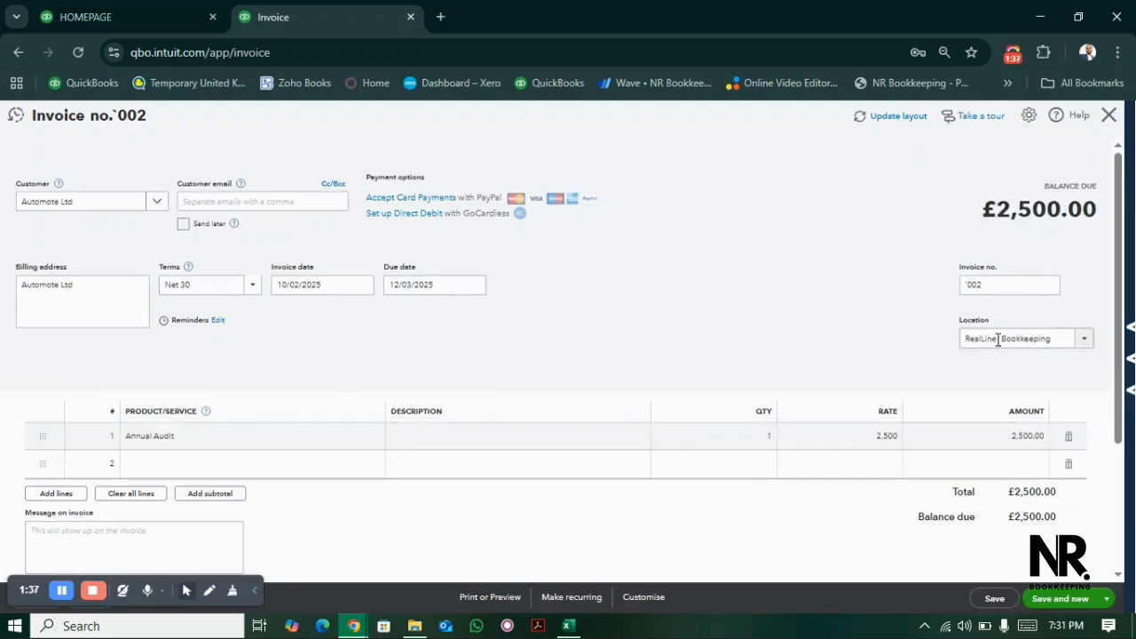
- Change the Annual Audit invoice's location to RealLine- Audit, then save and close the invoice
{"action": "left_click", "coordinate": [1073, 338]}
{"action": "left_click", "coordinate": [1085, 343]}
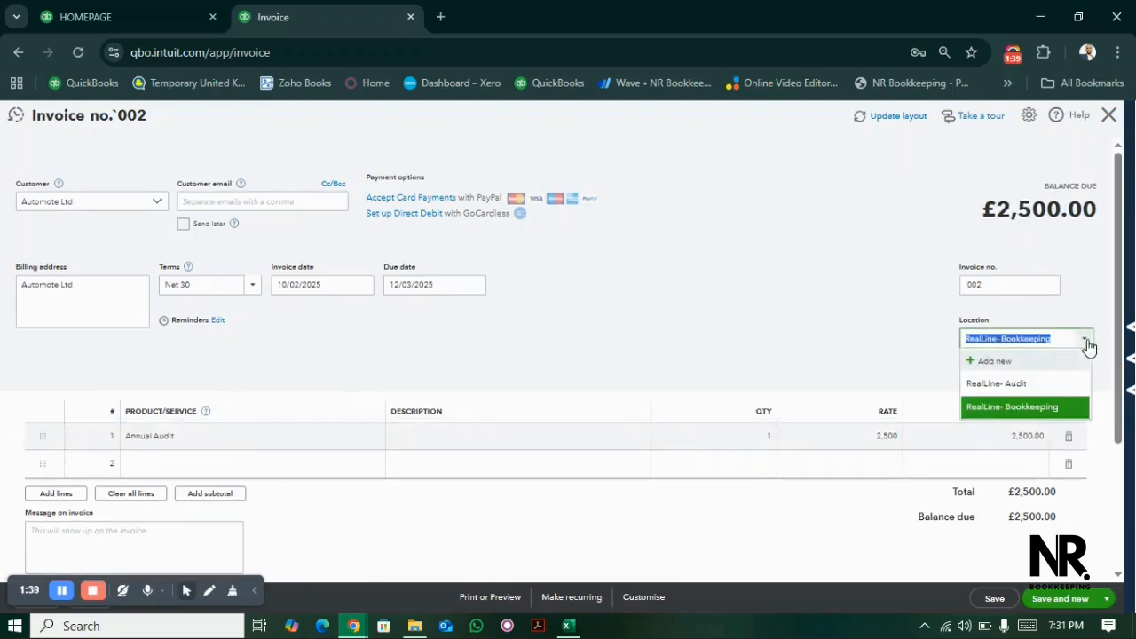
{"action": "left_click", "coordinate": [1012, 384]}
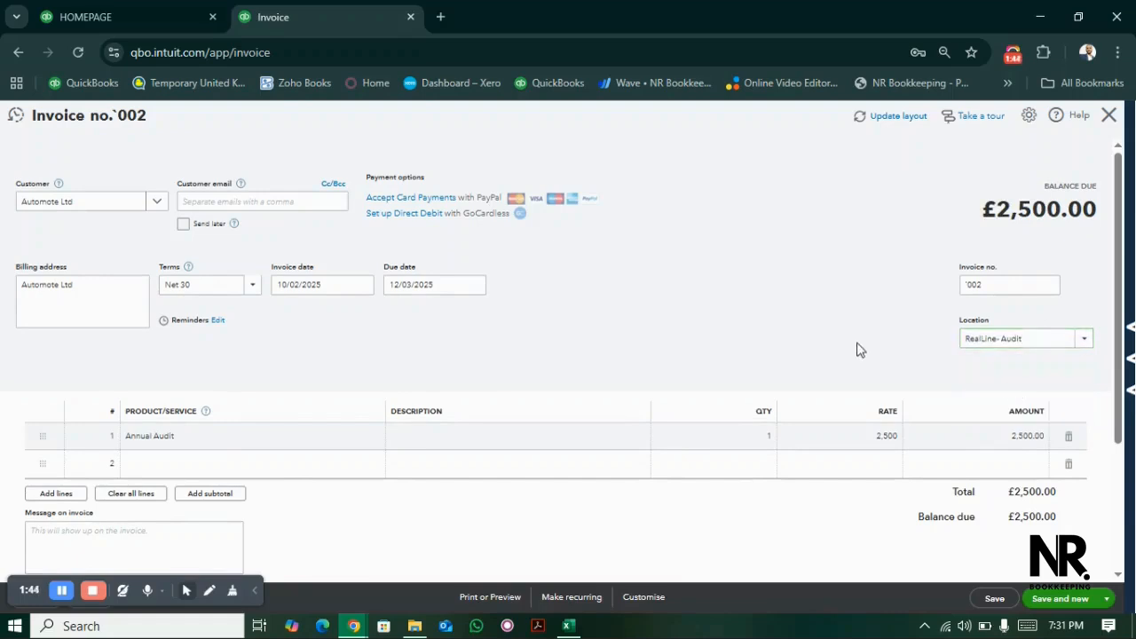
{"action": "left_click", "coordinate": [990, 603]}
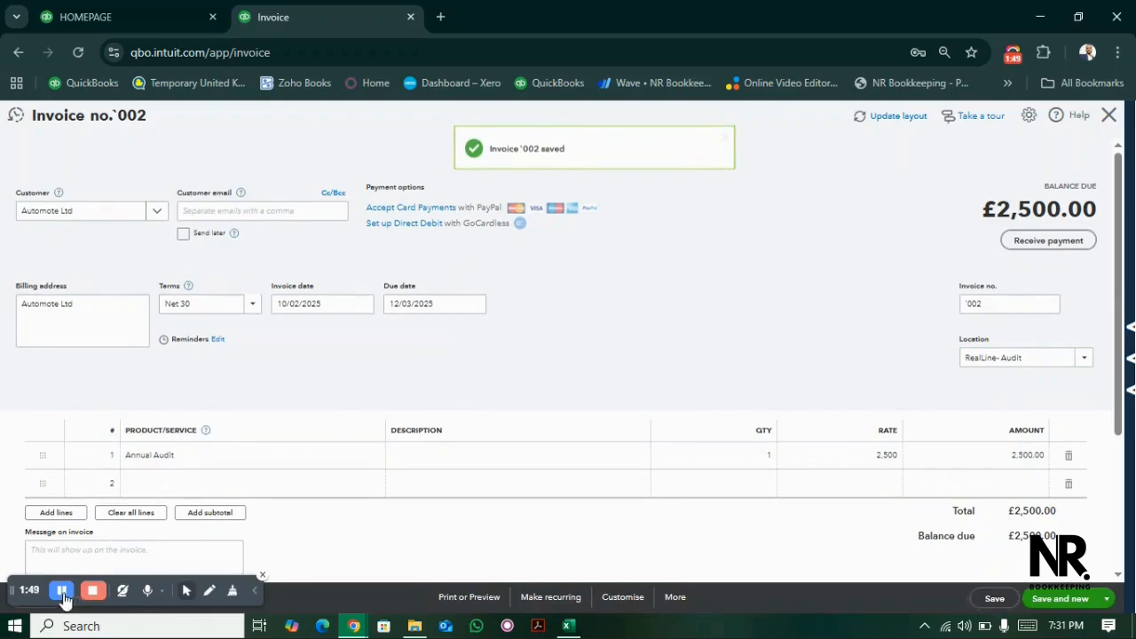
{"action": "left_click", "coordinate": [1109, 117]}
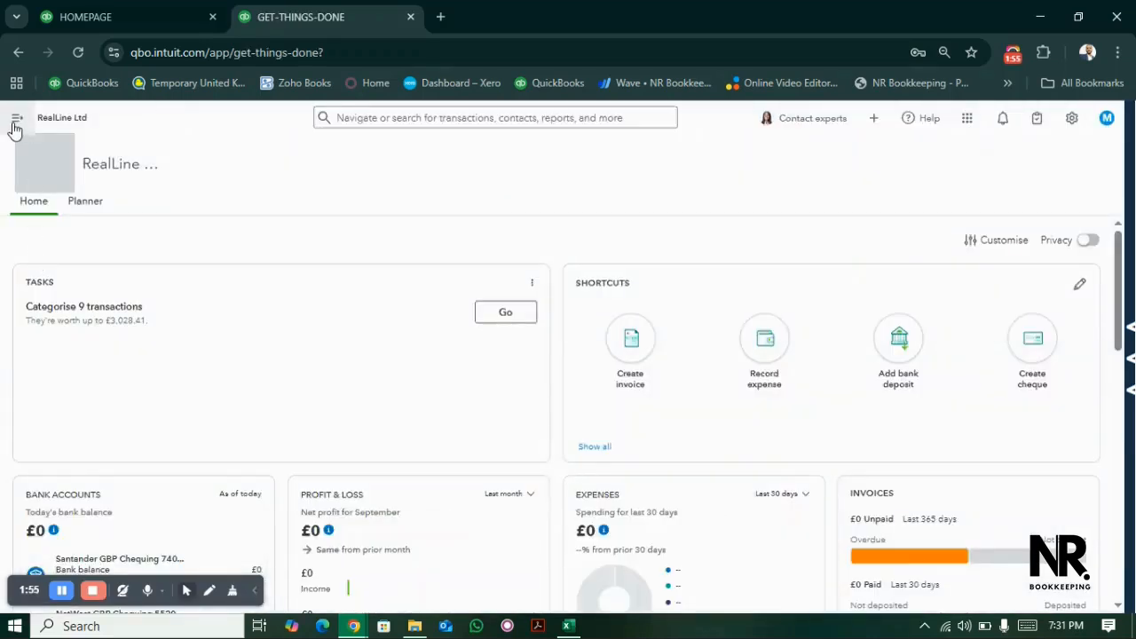
- Start a new supplier bill
{"action": "left_click", "coordinate": [15, 125]}
{"action": "left_click", "coordinate": [54, 152]}
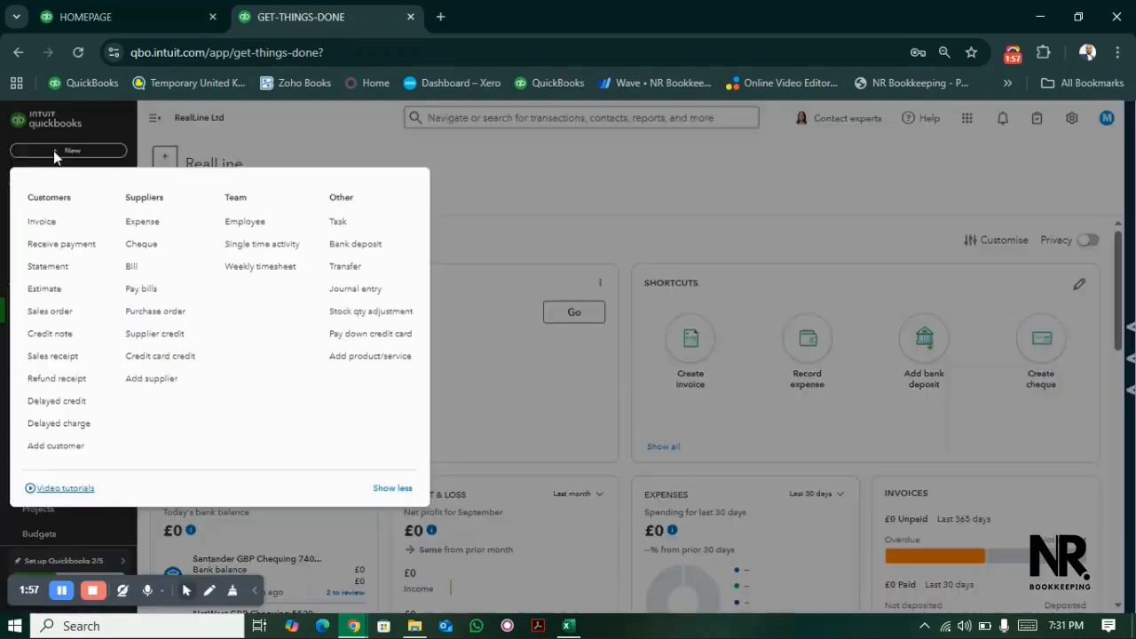
{"action": "left_click", "coordinate": [131, 267]}
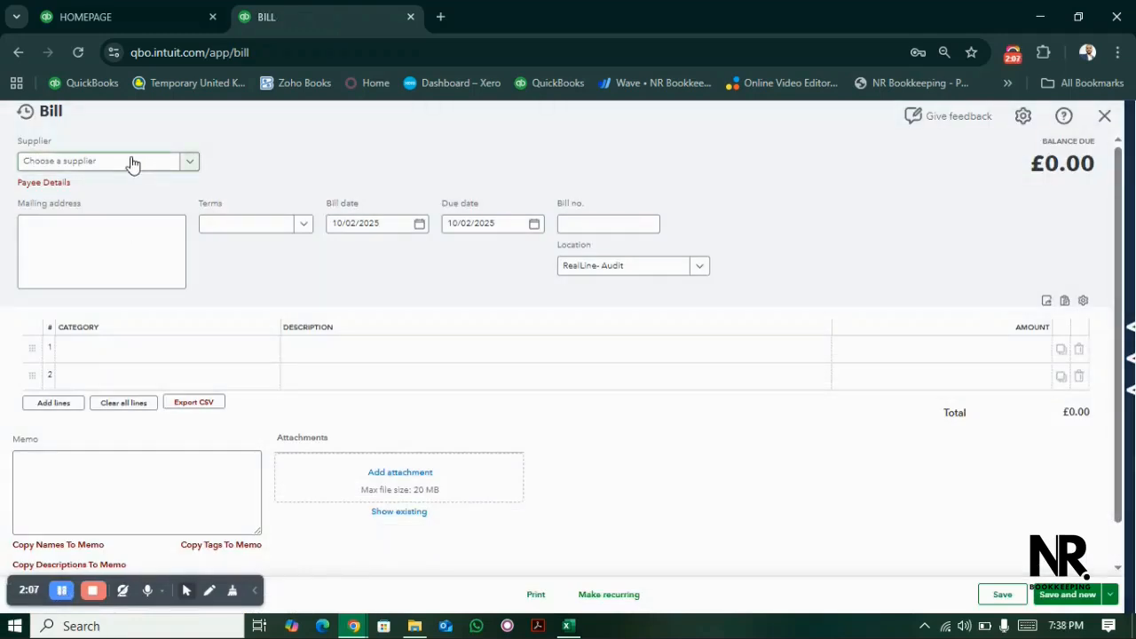
- Create a new supplier from the bill with Amazon as title and display name, and save it
{"action": "left_click", "coordinate": [132, 164]}
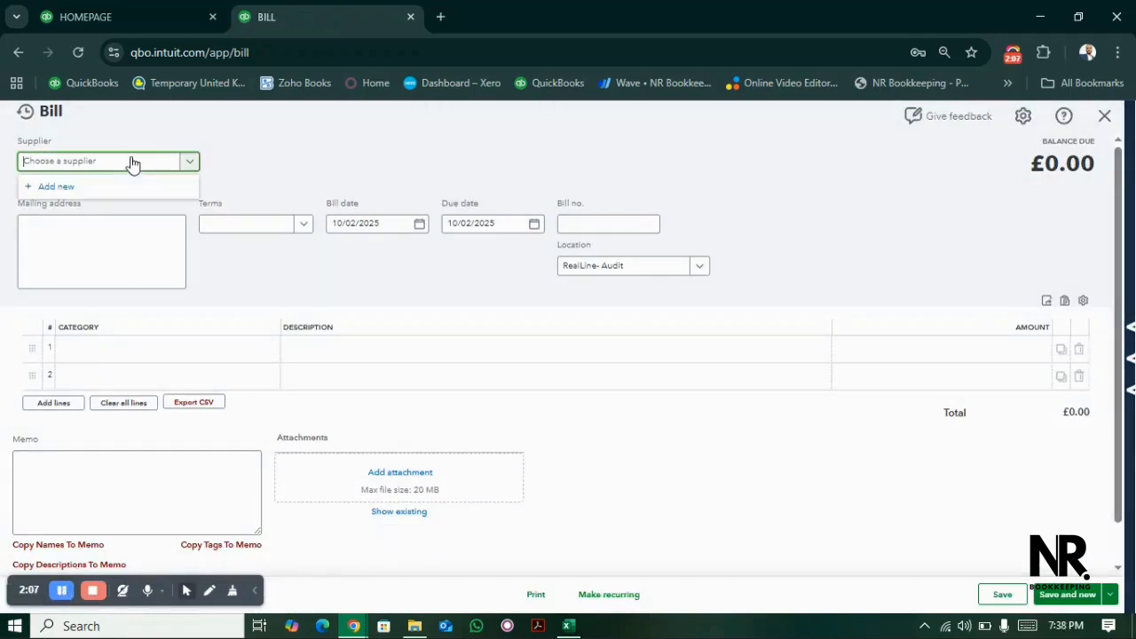
{"action": "left_click", "coordinate": [92, 187]}
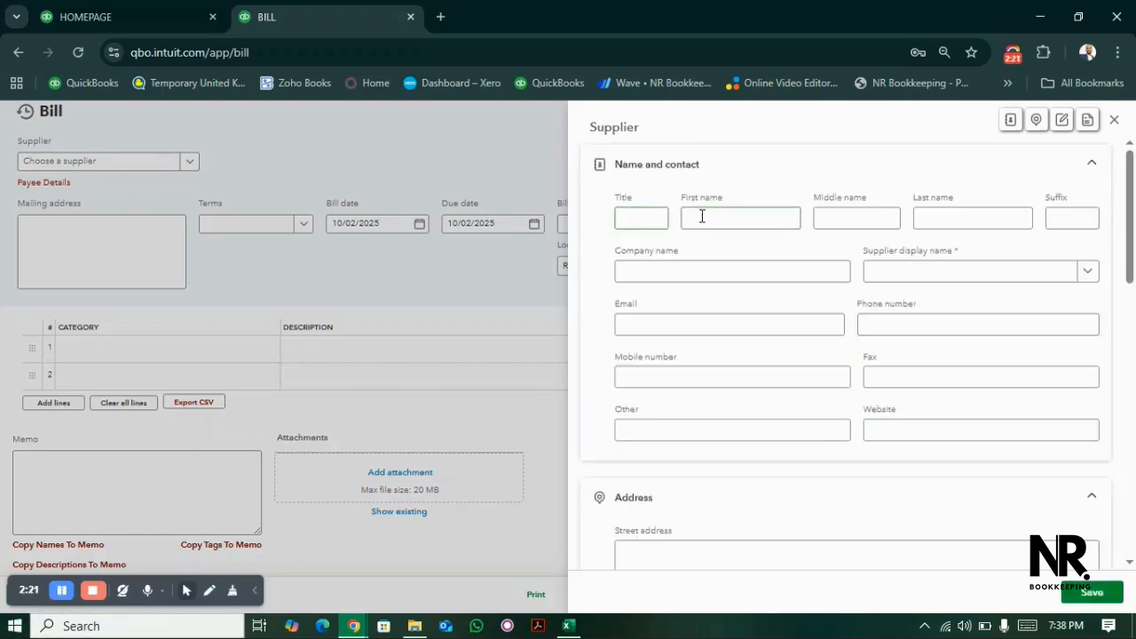
{"action": "left_click", "coordinate": [647, 218]}
{"action": "type", "text": "Amazon"}
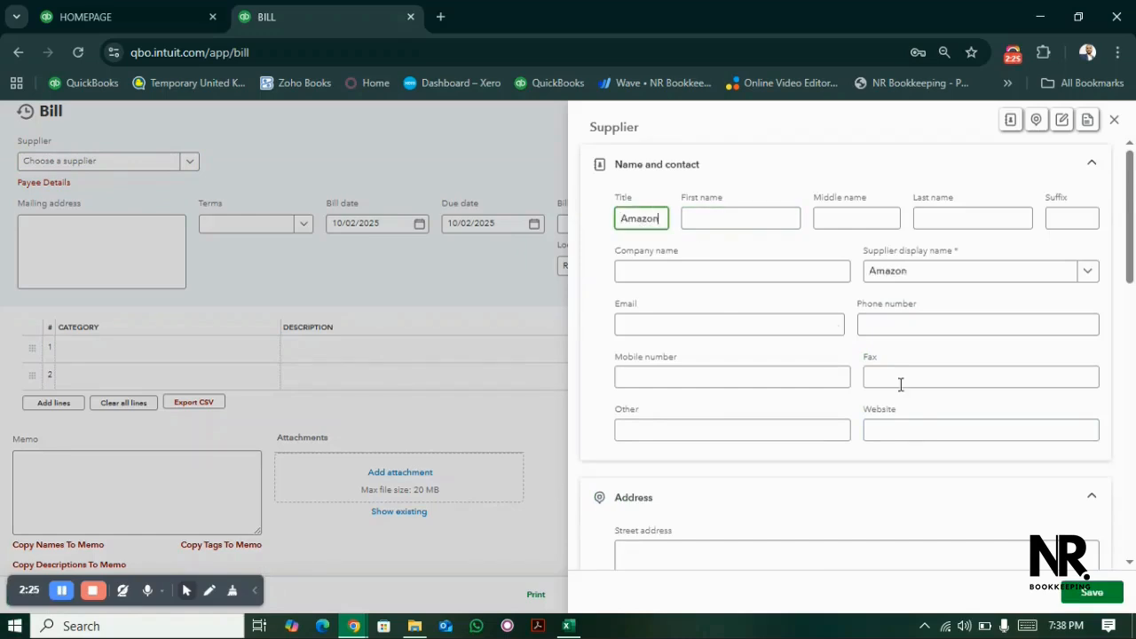
{"action": "left_click", "coordinate": [1100, 593]}
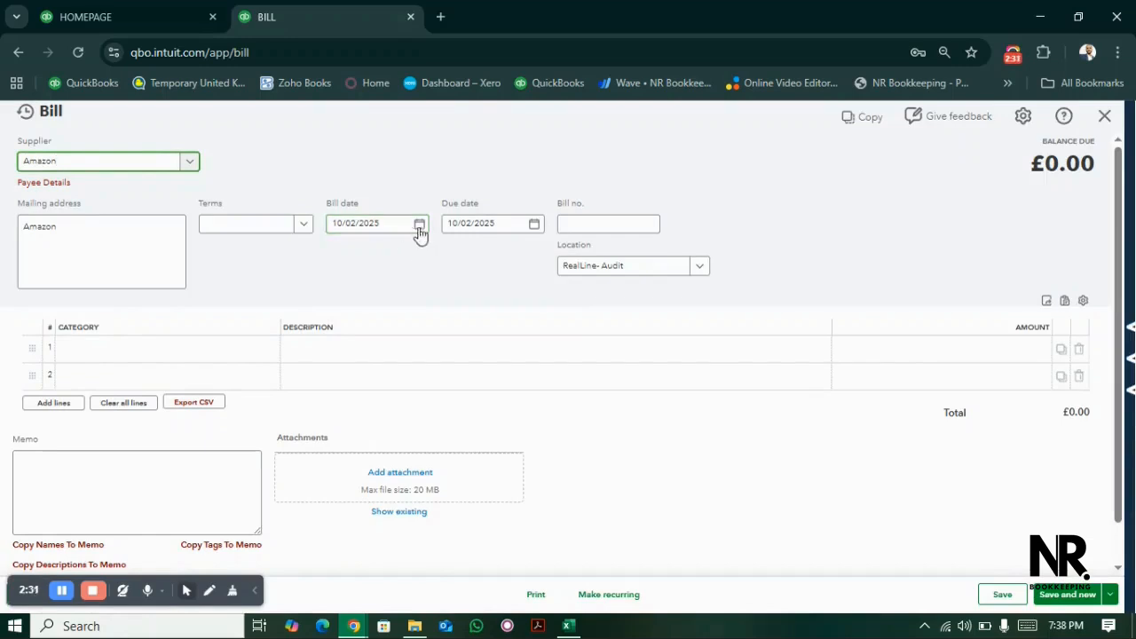
- Set the Amazon bill's date to 03/01/2025 and its bill number to 759
{"action": "left_click", "coordinate": [420, 225]}
{"action": "left_click", "coordinate": [344, 260]}
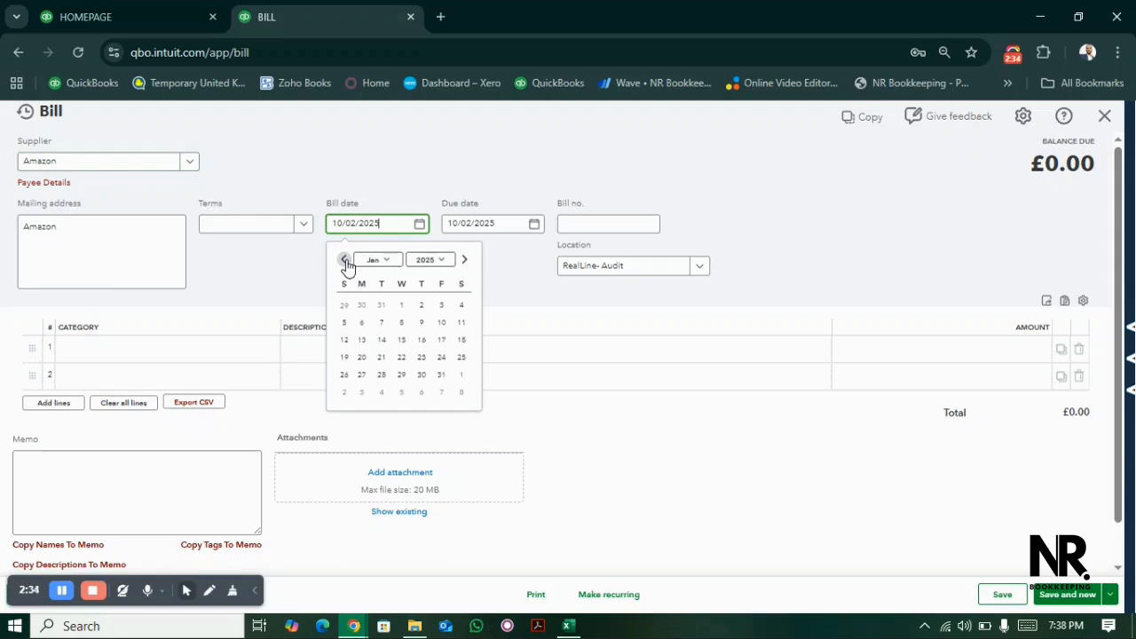
{"action": "left_click", "coordinate": [345, 323]}
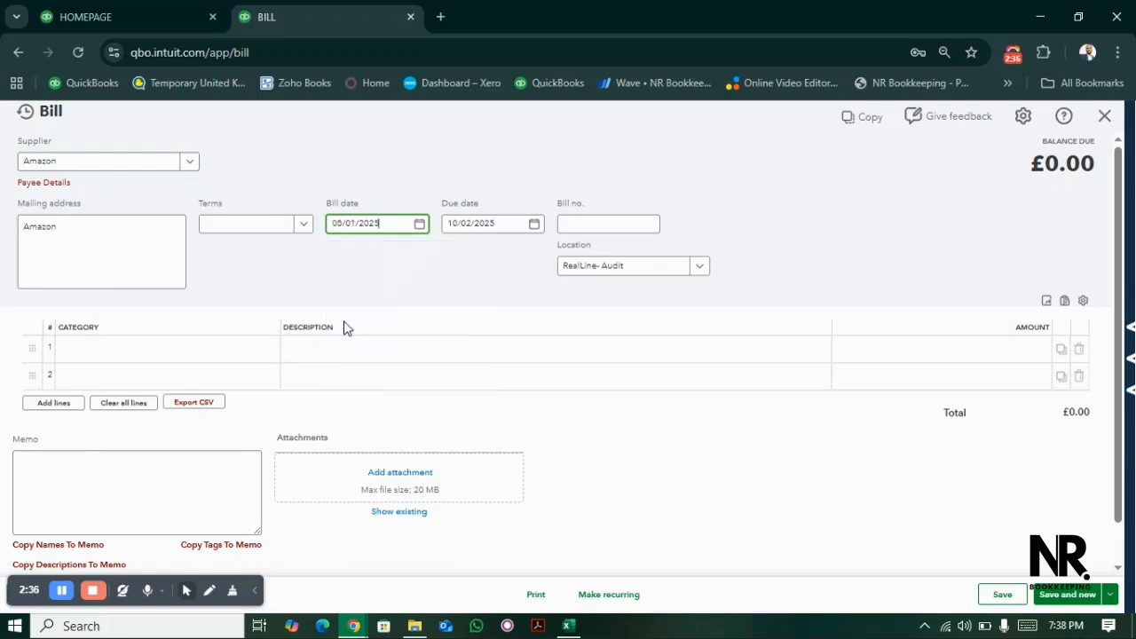
{"action": "left_click", "coordinate": [420, 234]}
{"action": "left_click", "coordinate": [443, 307]}
{"action": "left_click_drag", "start_coordinate": [509, 266], "coordinate": [589, 224]}
{"action": "left_click", "coordinate": [588, 224]}
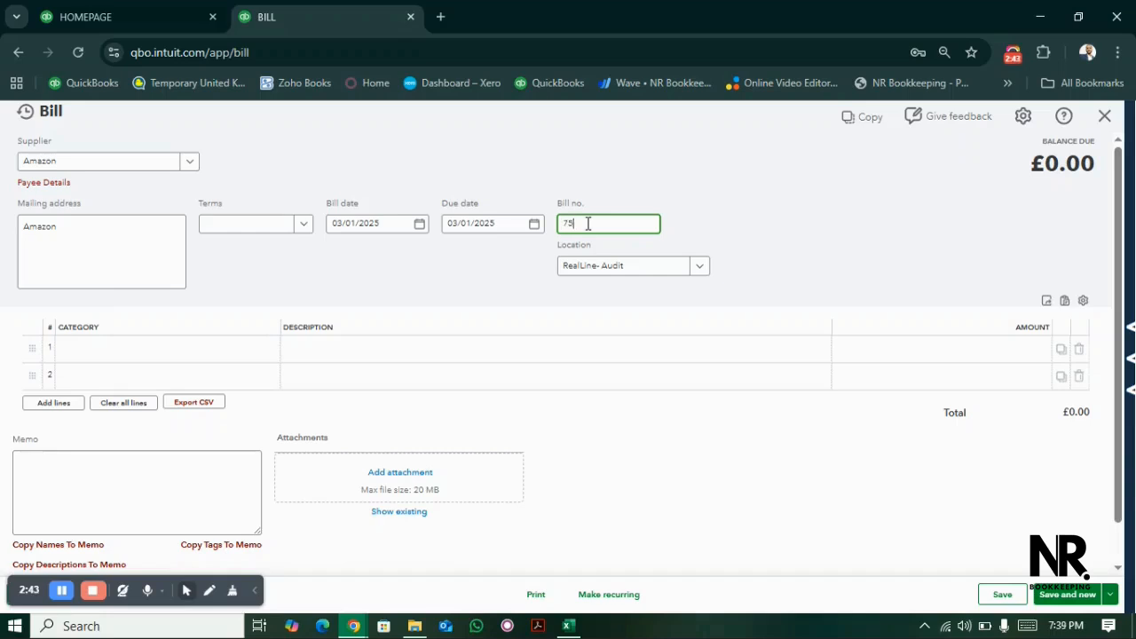
{"action": "left_click", "coordinate": [759, 268]}
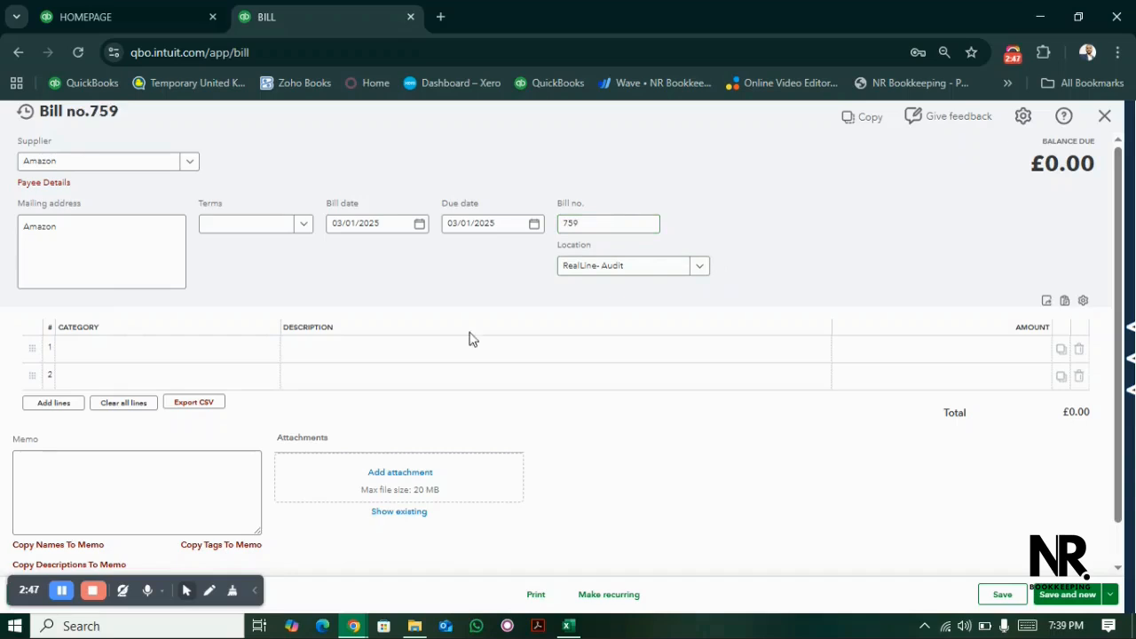
- Categorise the Amazon bill's first line as Office expenses, repairs & maintenance and change the bill's location to RealLine- Bookkeeping
{"action": "left_click", "coordinate": [192, 353]}
{"action": "type", "text": "office"}
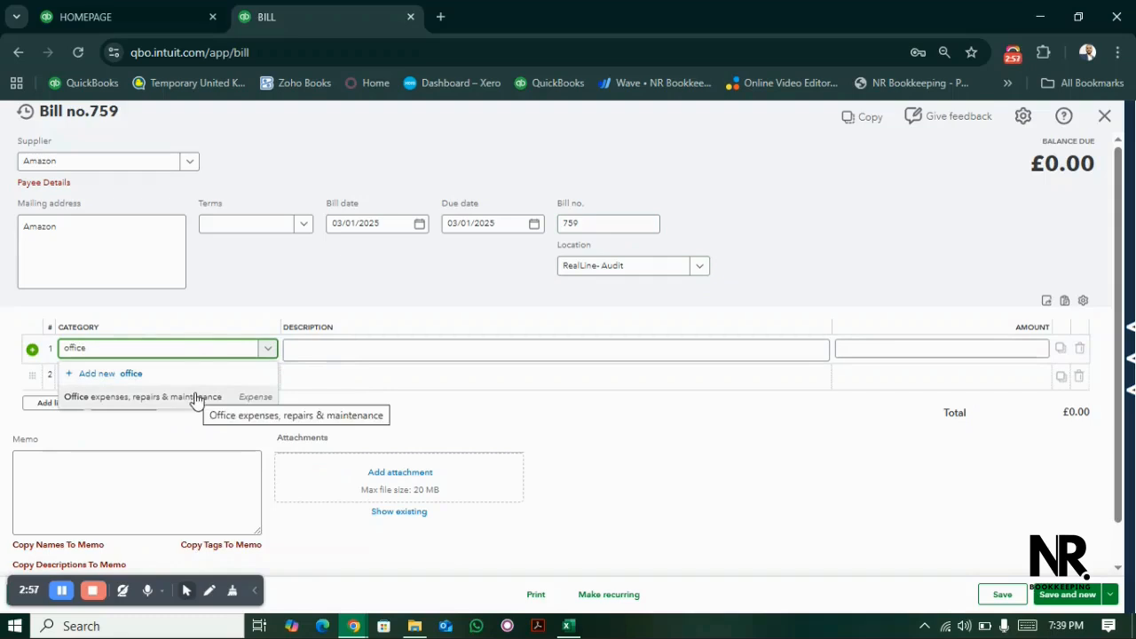
{"action": "left_click", "coordinate": [196, 397]}
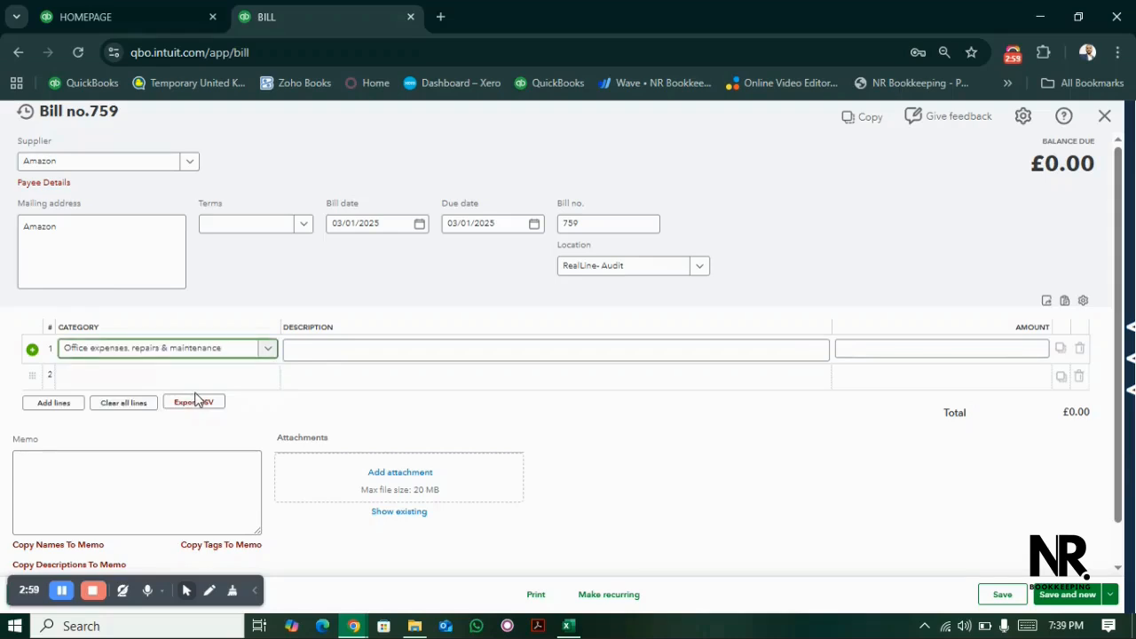
{"action": "left_click", "coordinate": [636, 265]}
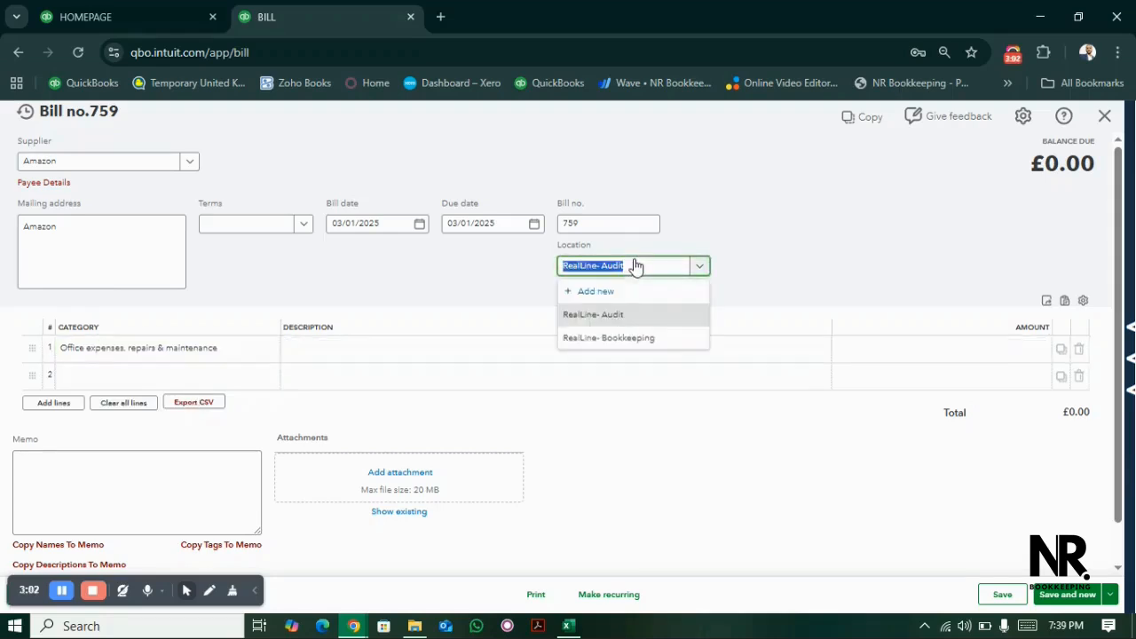
{"action": "left_click", "coordinate": [635, 338]}
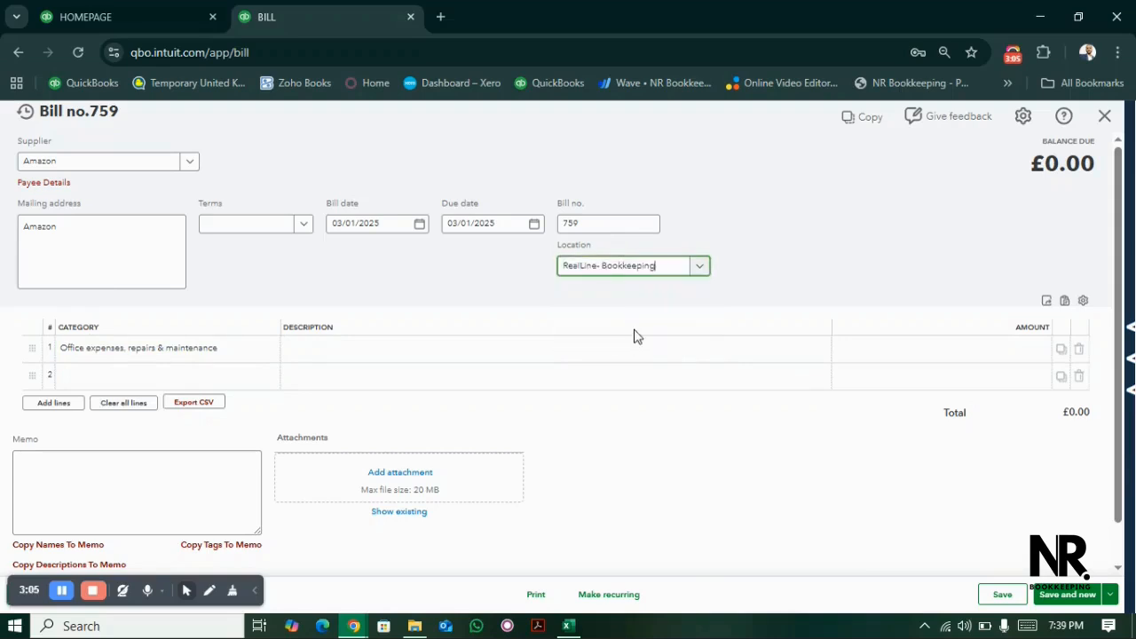
- Set the first line's amount to £36.50, then save the Amazon bill and start a new one
{"action": "left_click", "coordinate": [885, 346]}
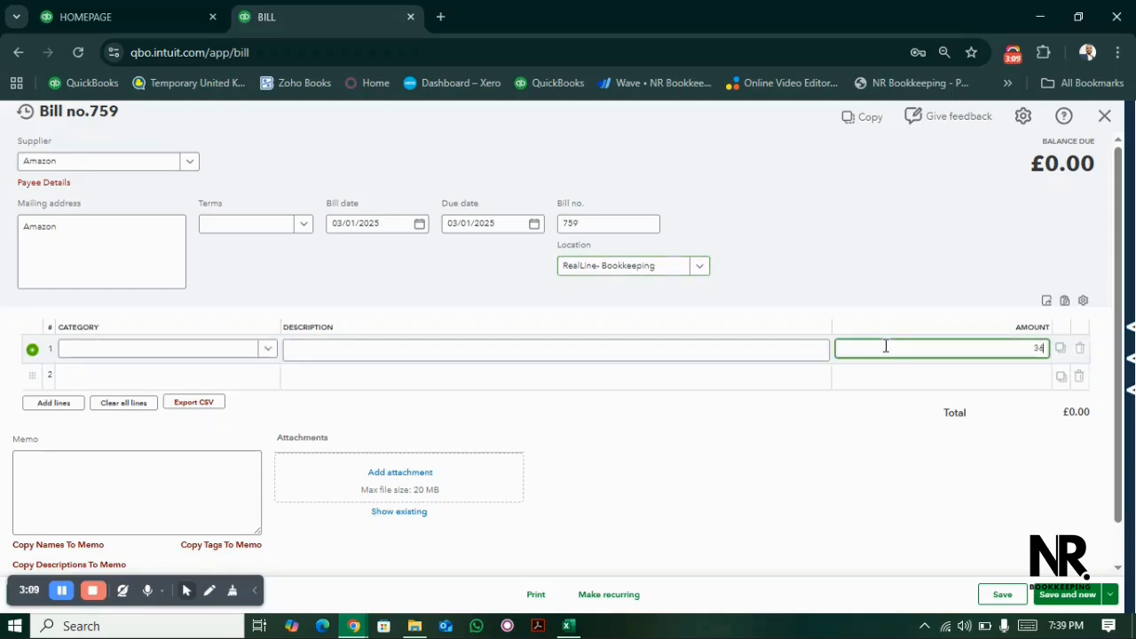
{"action": "left_click", "coordinate": [729, 456]}
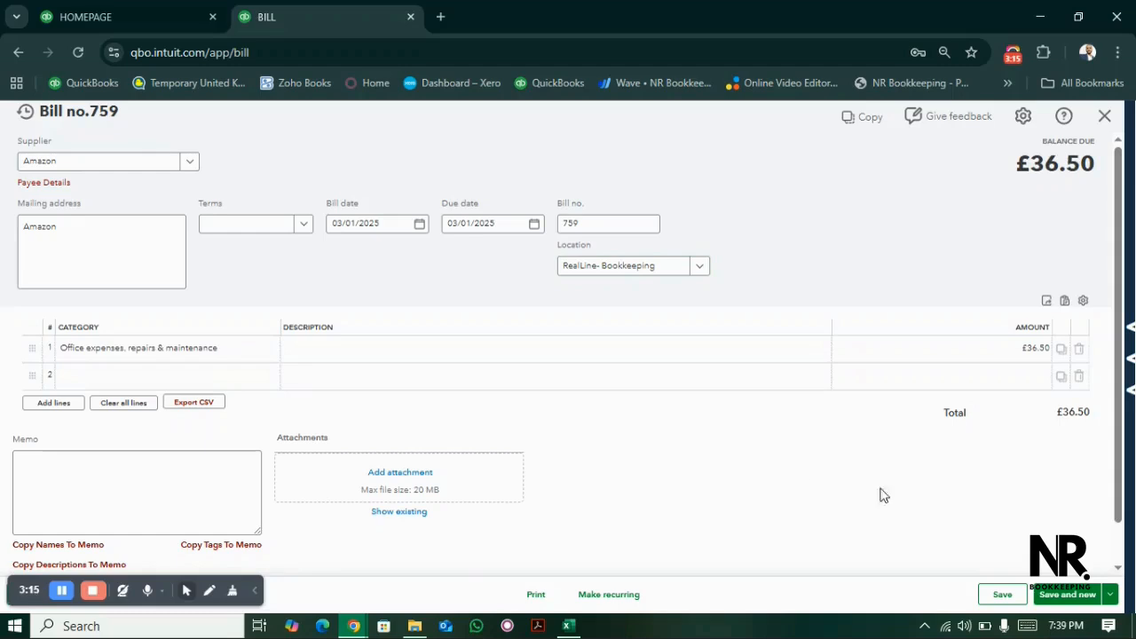
{"action": "left_click", "coordinate": [1059, 598]}
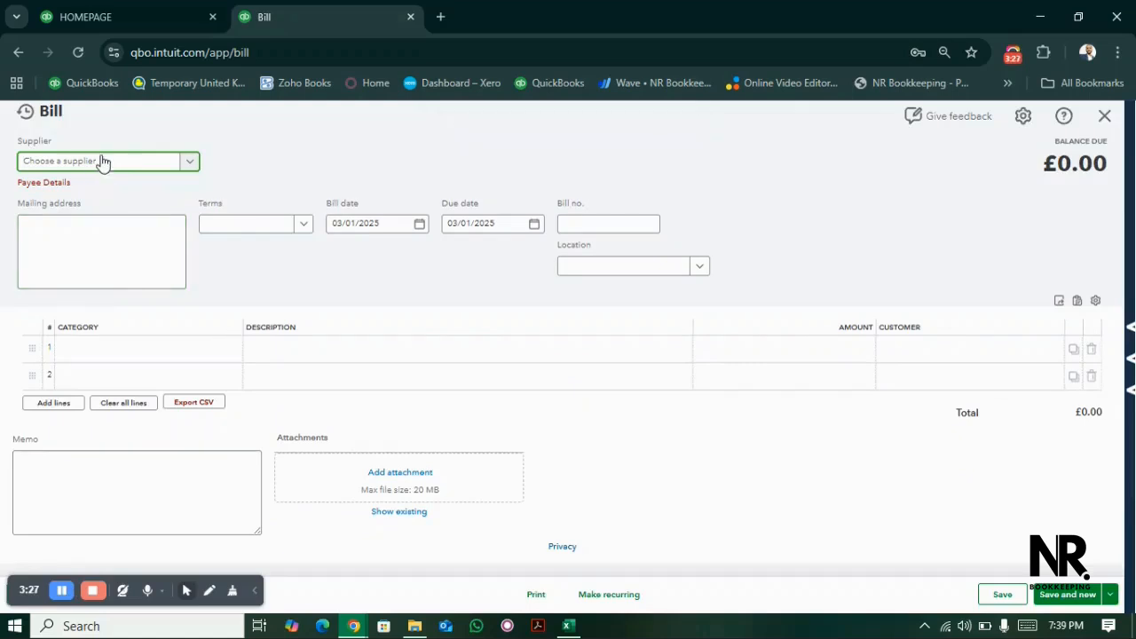
- Create a new supplier named Fiverr from the new bill and save it
{"action": "type", "text": "F"}
{"action": "left_click", "coordinate": [86, 454]}
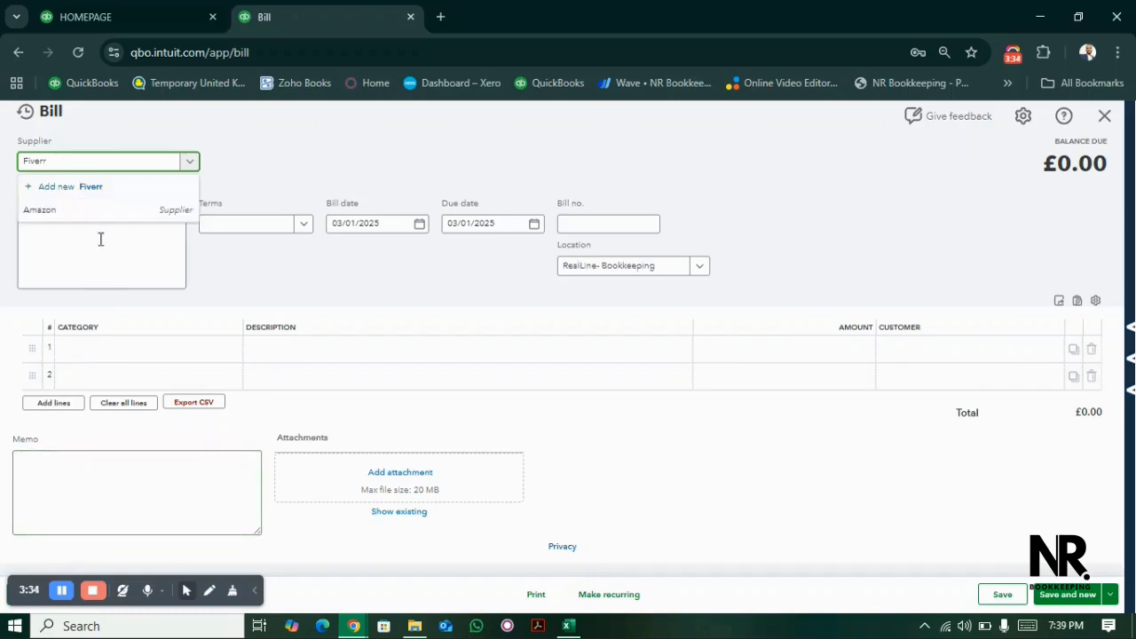
{"action": "left_click", "coordinate": [96, 187]}
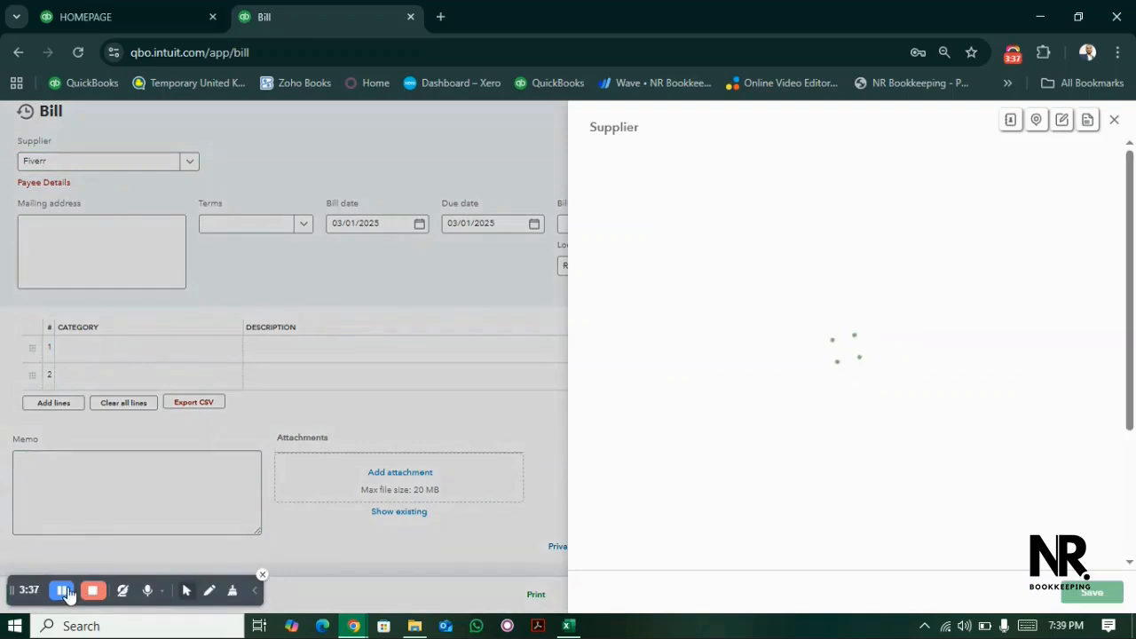
{"action": "left_click", "coordinate": [1092, 590]}
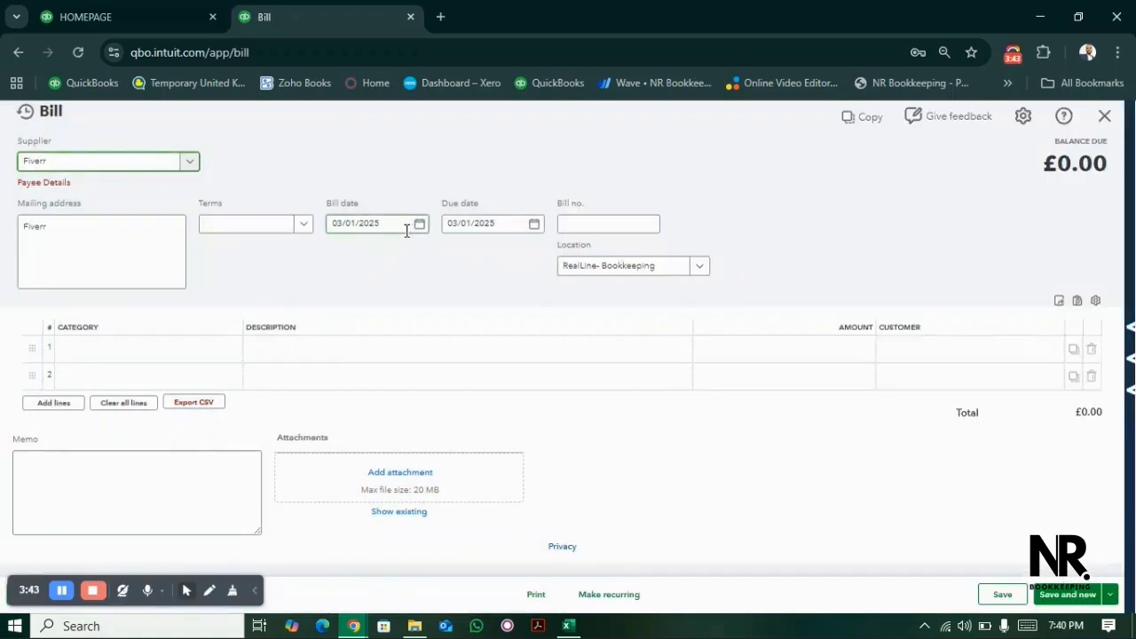
- Set the Fiverr bill's date to 05/01/2025, its bill number to 10223 and its location to RealLine- Audit
{"action": "left_click", "coordinate": [420, 225]}
{"action": "left_click", "coordinate": [463, 260]}
{"action": "left_click", "coordinate": [345, 259]}
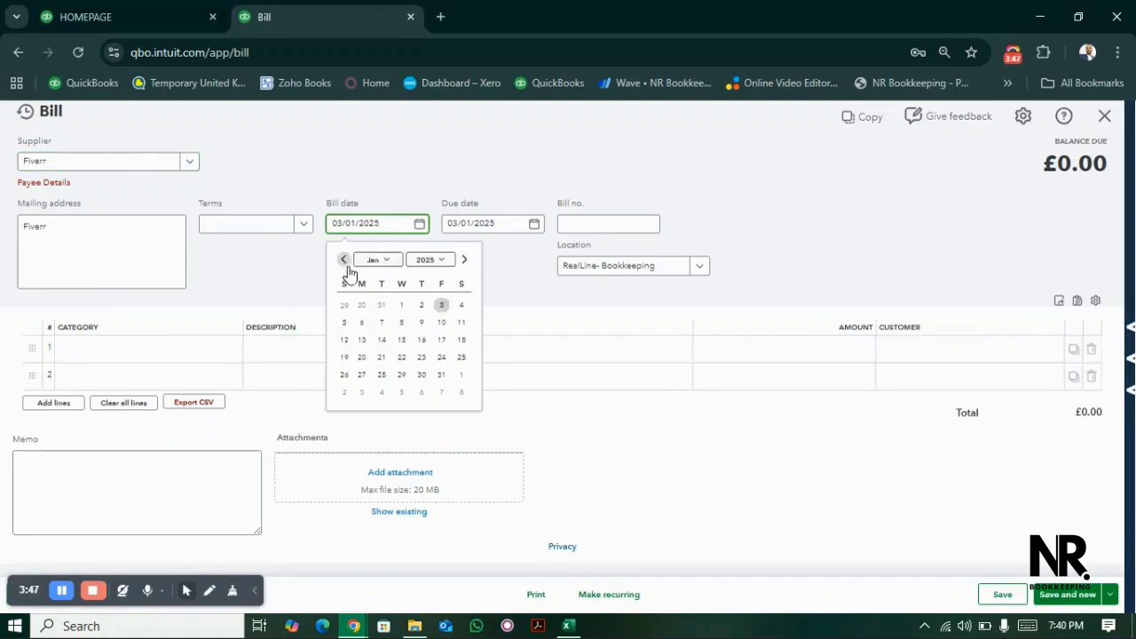
{"action": "left_click", "coordinate": [345, 324]}
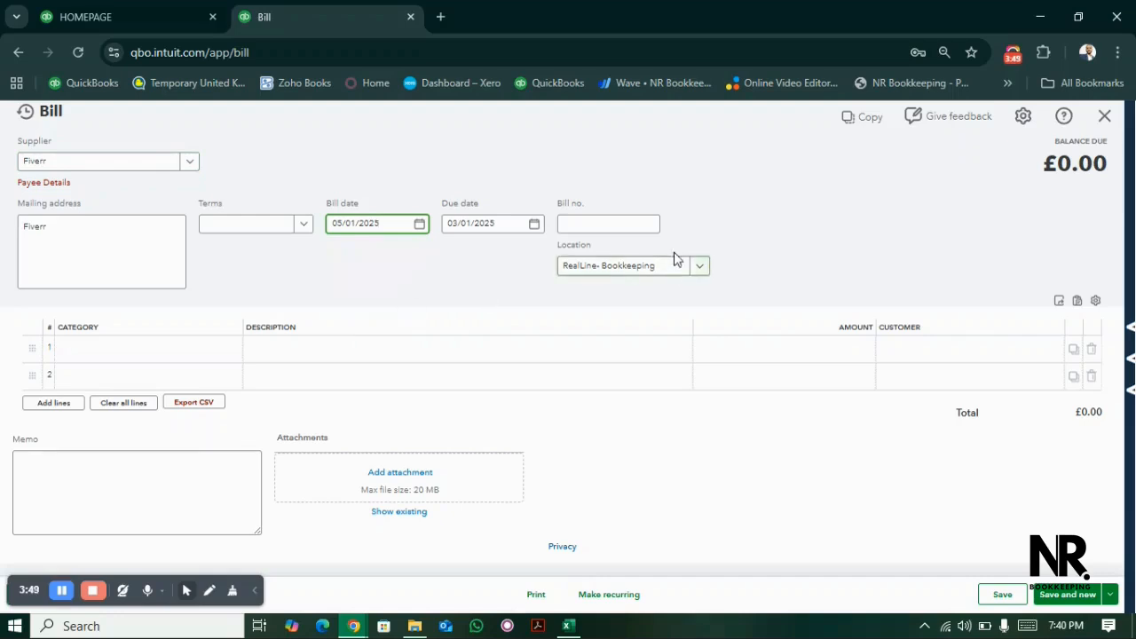
{"action": "left_click", "coordinate": [626, 230]}
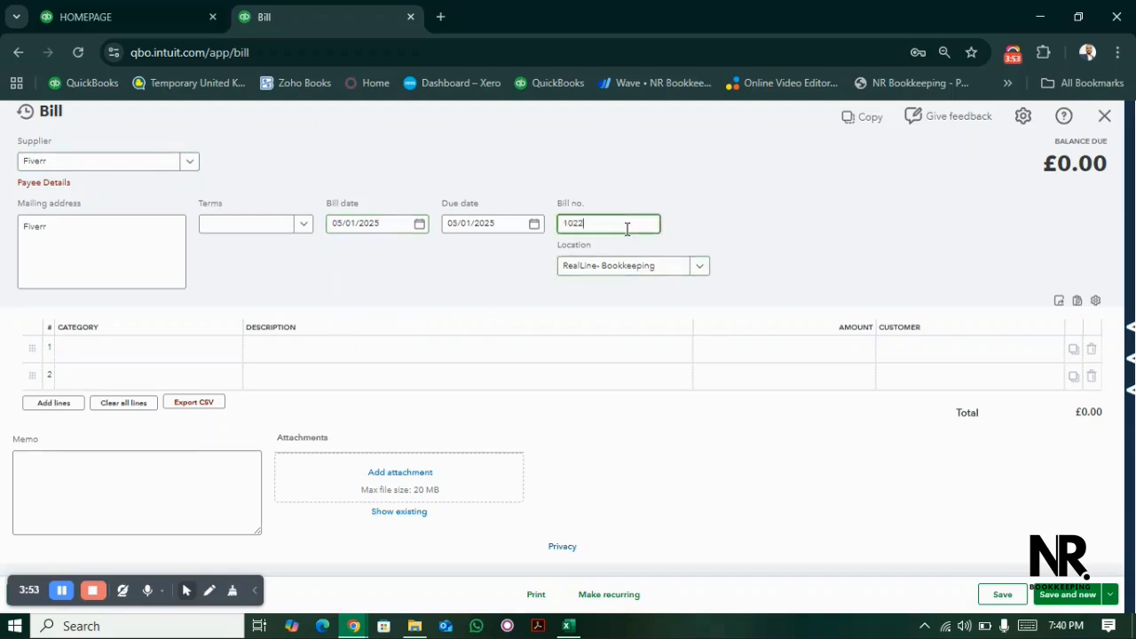
{"action": "left_click", "coordinate": [645, 275]}
{"action": "left_click", "coordinate": [620, 316]}
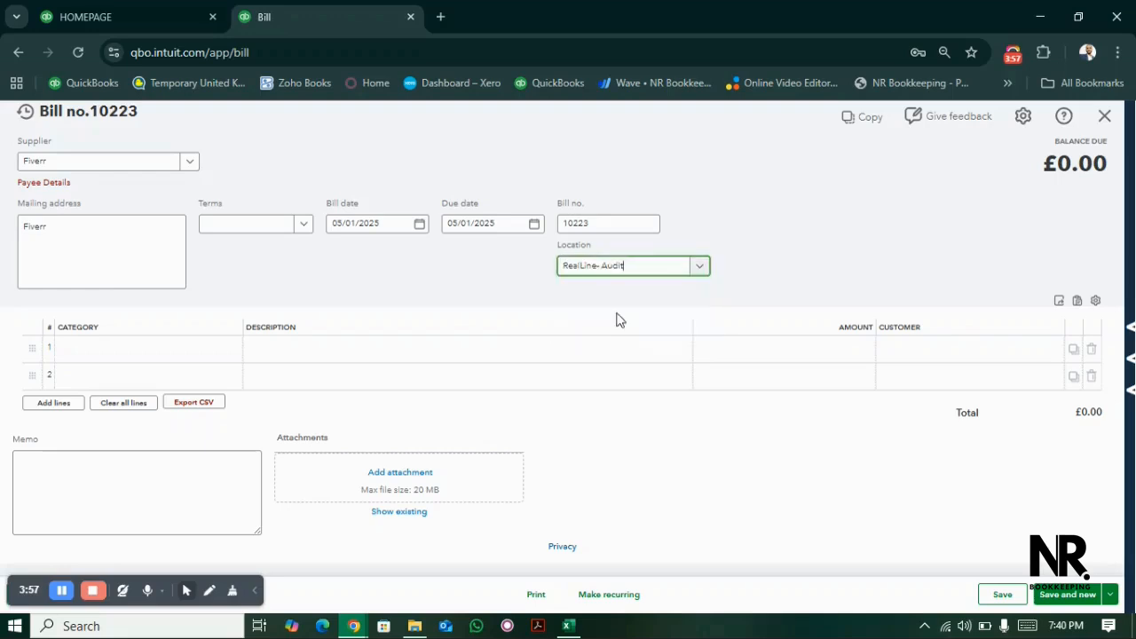
- Create and save a new category for the first line, Software & It, with account type Expenses and detail type Dues and Subscriptions
{"action": "left_click", "coordinate": [194, 355]}
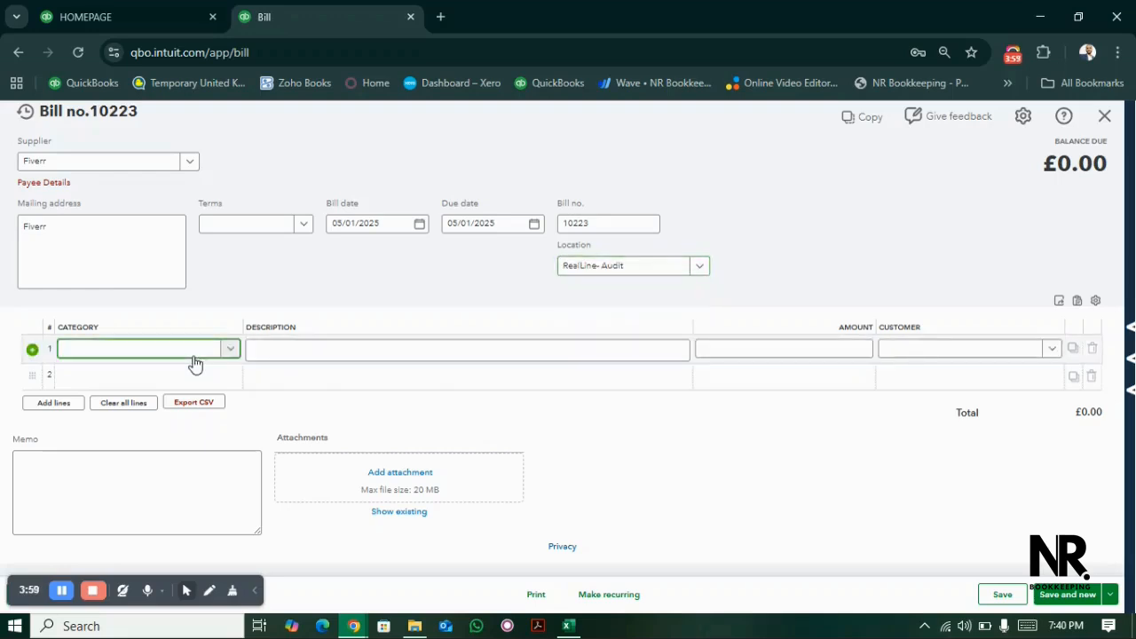
{"action": "left_click", "coordinate": [195, 355]}
{"action": "type", "text": "Sot"}
{"action": "key", "text": "BackSpace"}
{"action": "type", "text": "ftware & It"}
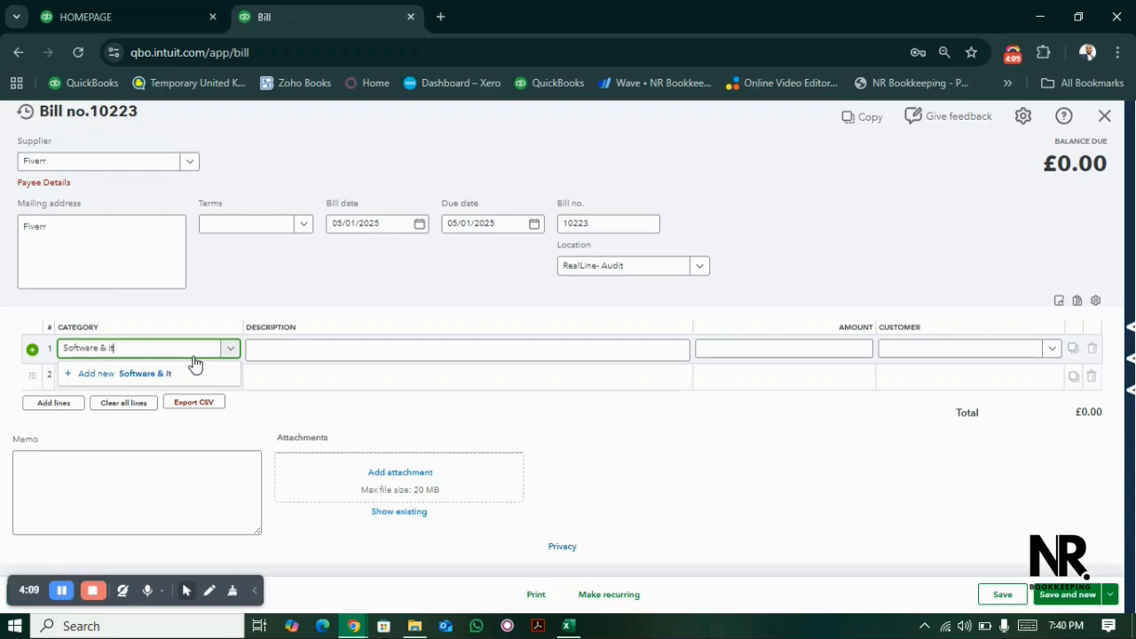
{"action": "left_click", "coordinate": [172, 373]}
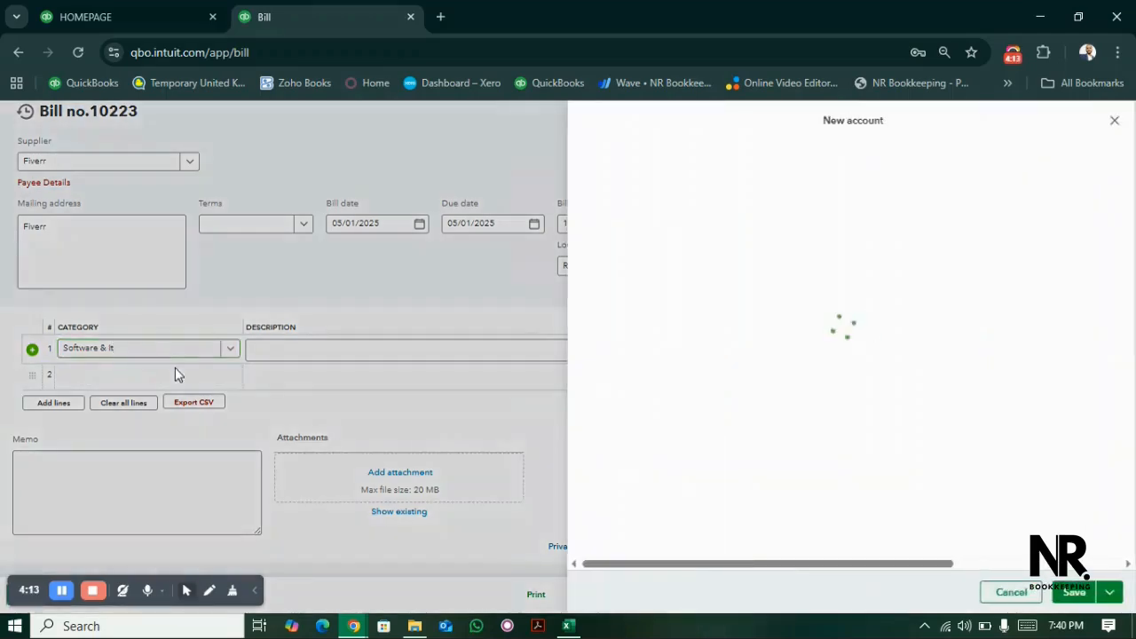
{"action": "left_click", "coordinate": [727, 222]}
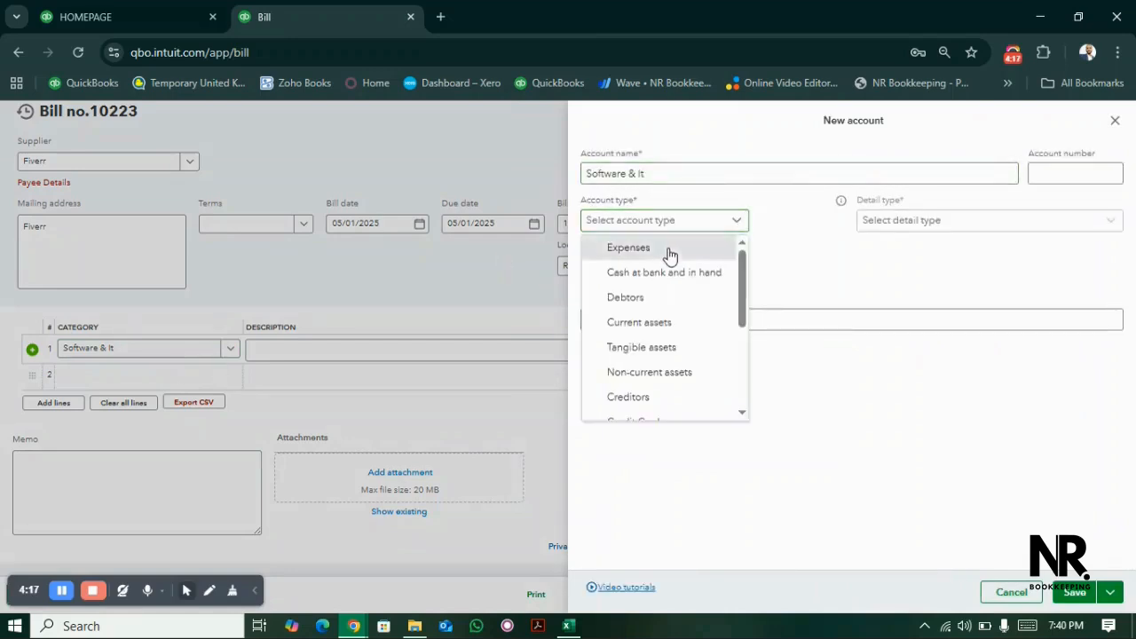
{"action": "left_click", "coordinate": [670, 253]}
{"action": "left_click", "coordinate": [892, 230]}
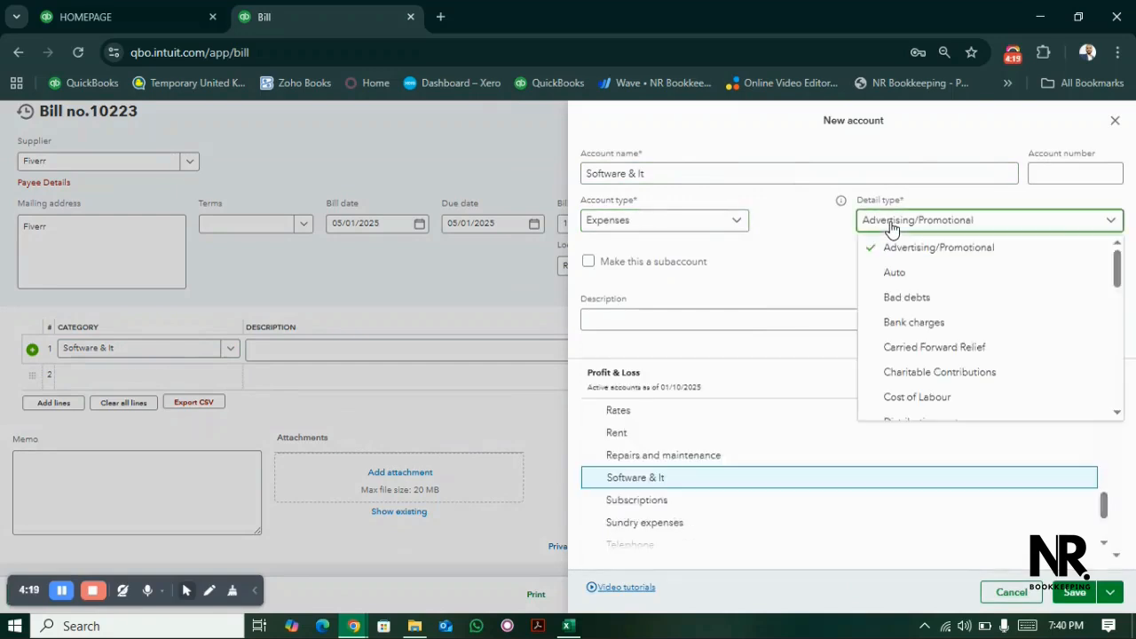
{"action": "left_click_drag", "start_coordinate": [1118, 269], "coordinate": [1126, 301]}
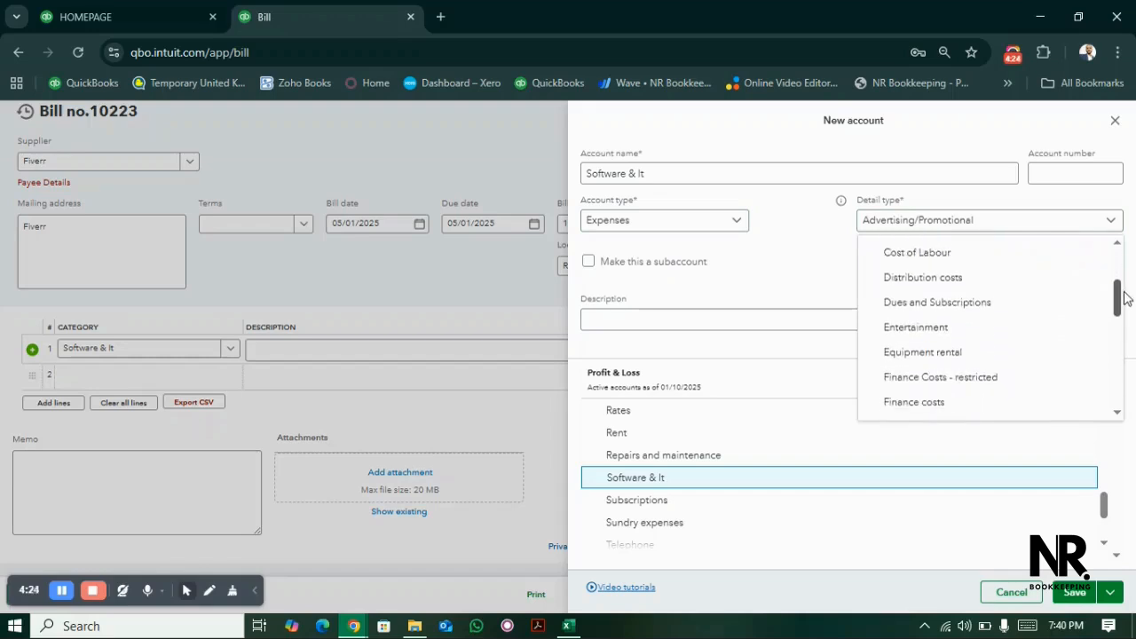
{"action": "left_click", "coordinate": [957, 294]}
{"action": "left_click", "coordinate": [1077, 595]}
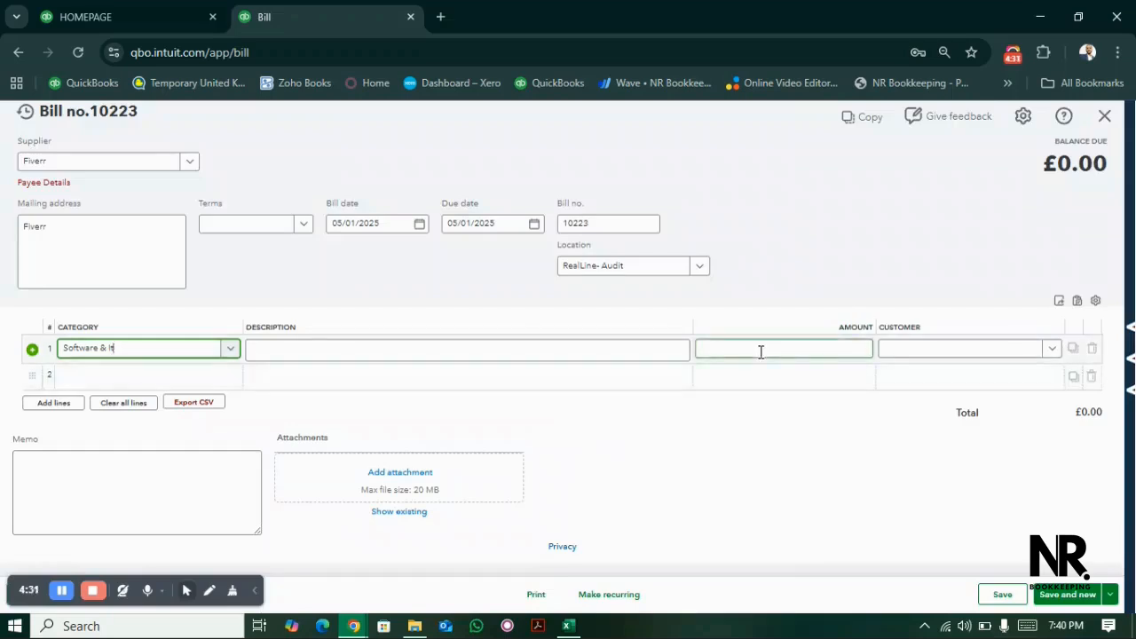
- Set the Software & It line's amount to £155.18 without assigning a customer, then save and close the Fiverr bill
{"action": "left_click", "coordinate": [761, 351]}
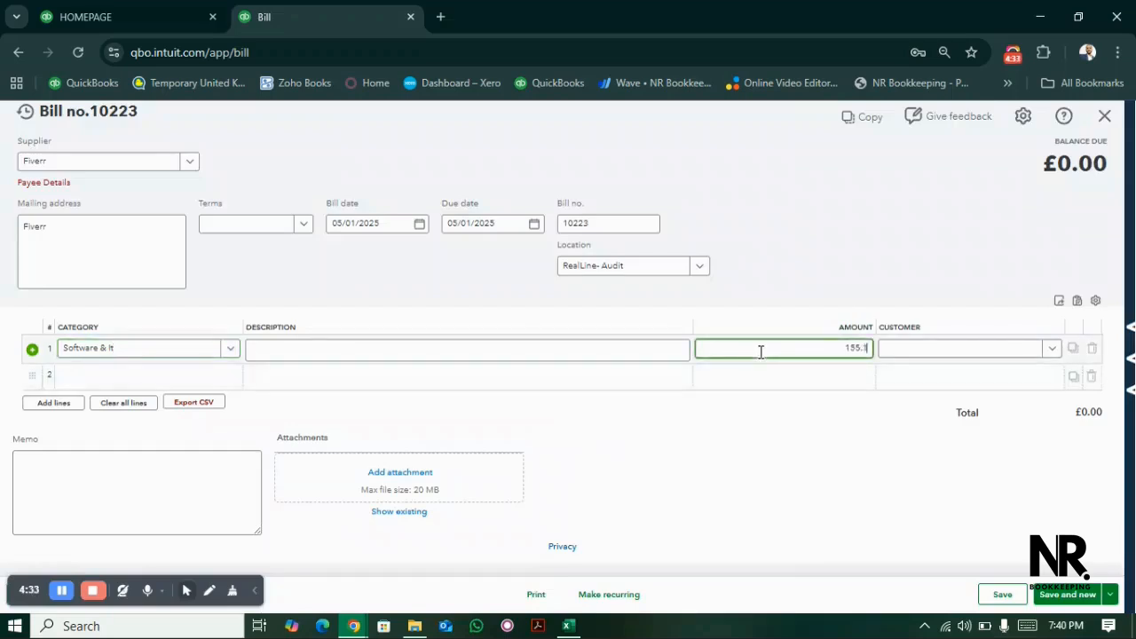
{"action": "key", "text": "Tab"}
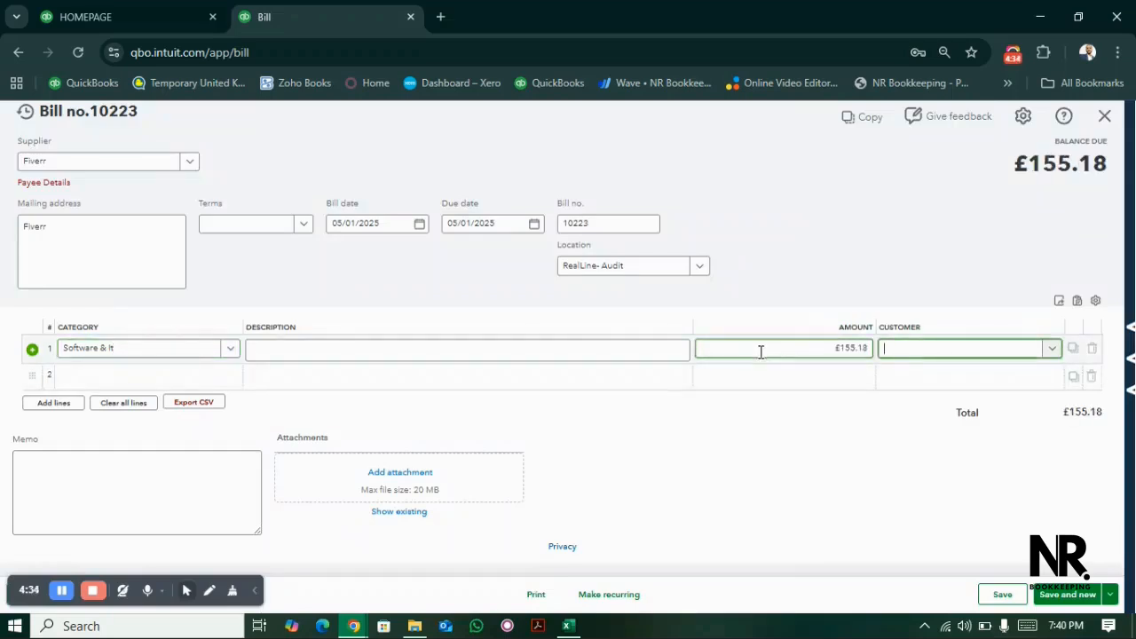
{"action": "left_click", "coordinate": [927, 356]}
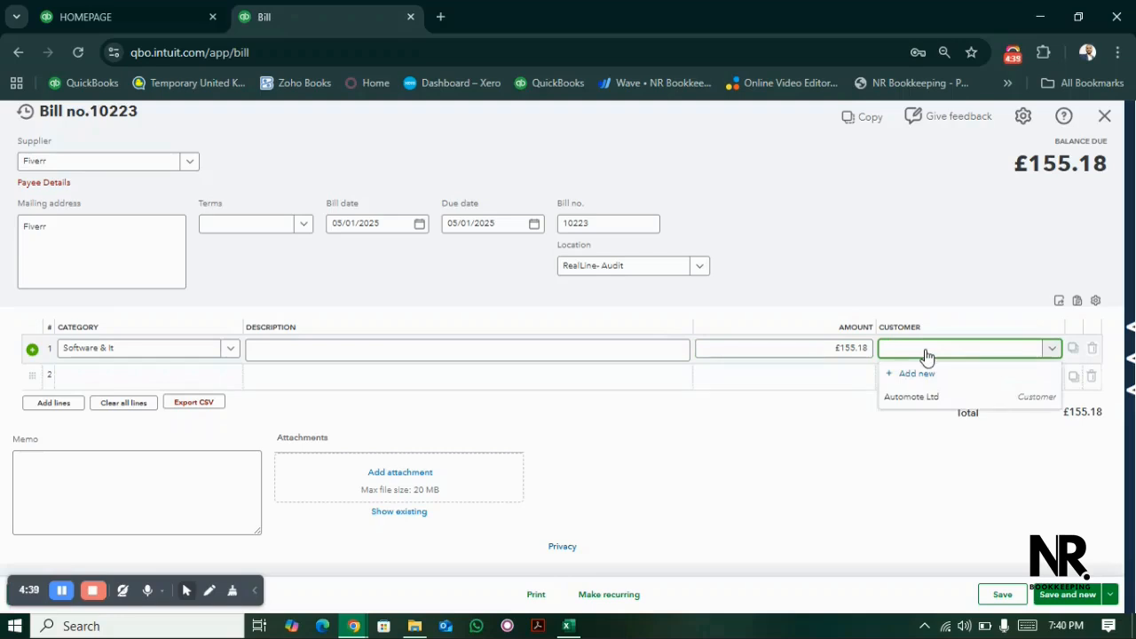
{"action": "left_click", "coordinate": [792, 424]}
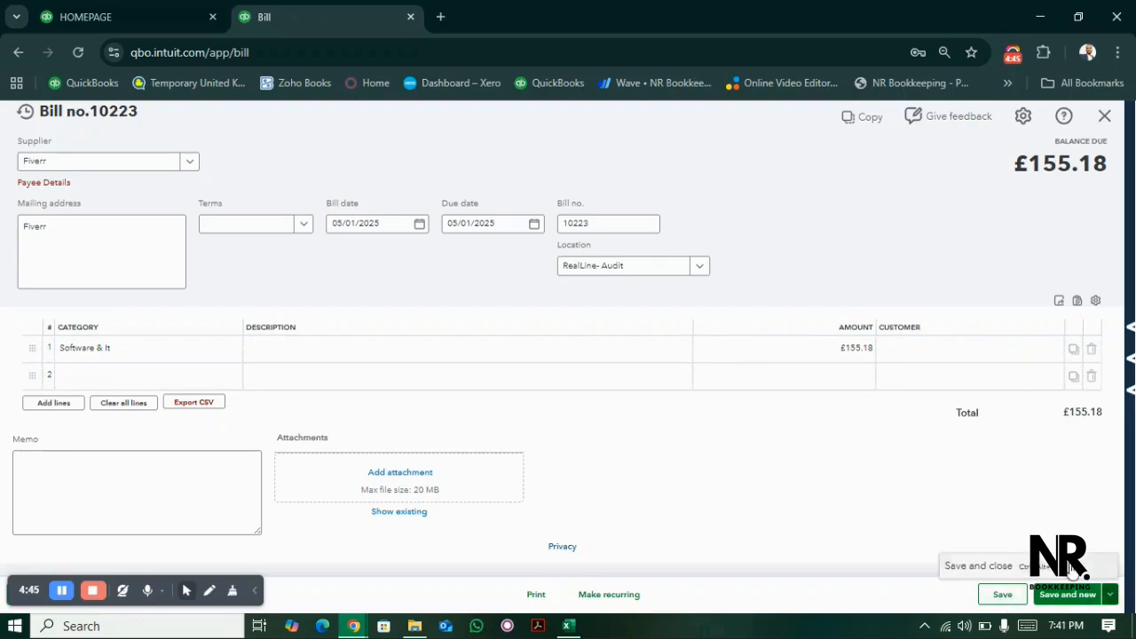
{"action": "left_click", "coordinate": [1065, 594]}
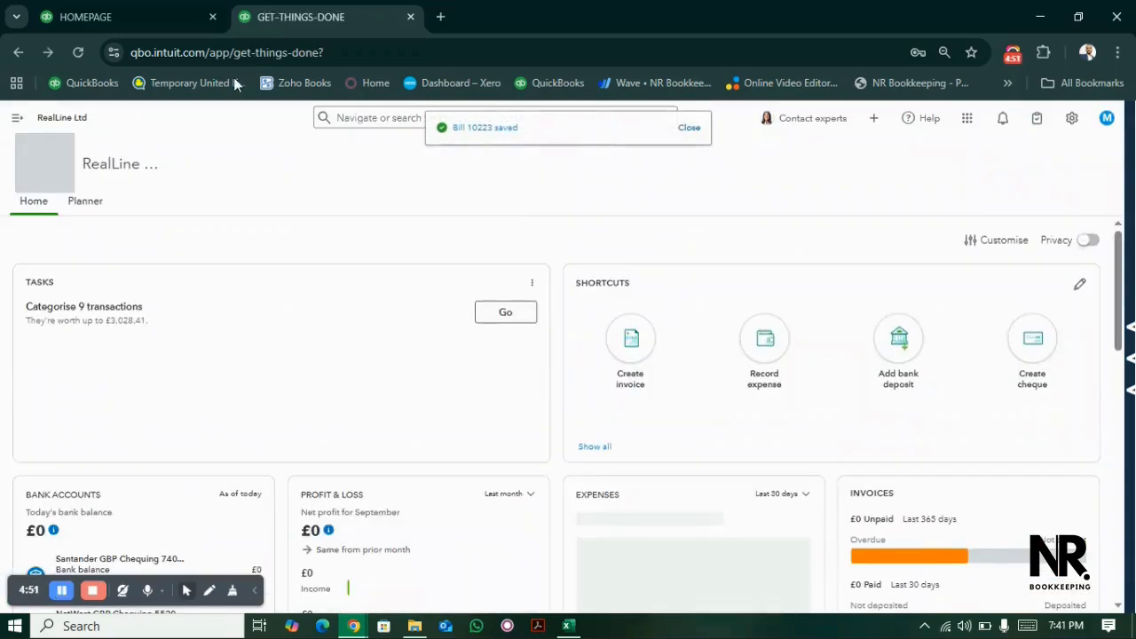
- Open the standard reports page in a new browser tab and switch to it
{"action": "left_click", "coordinate": [19, 123]}
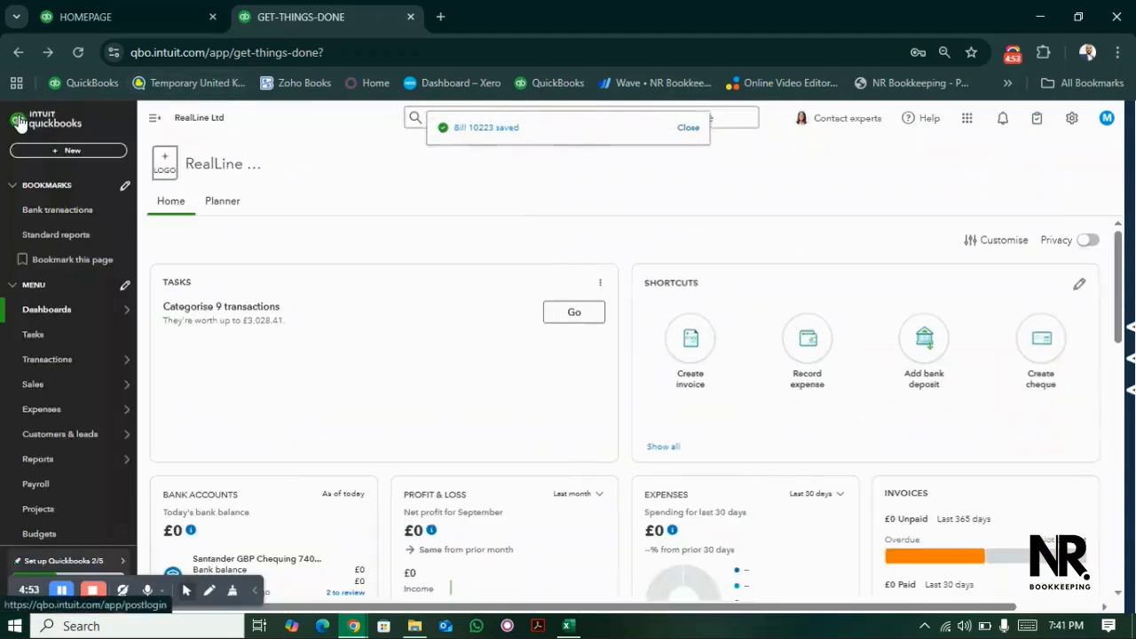
{"action": "mouse_move", "coordinate": [62, 362]}
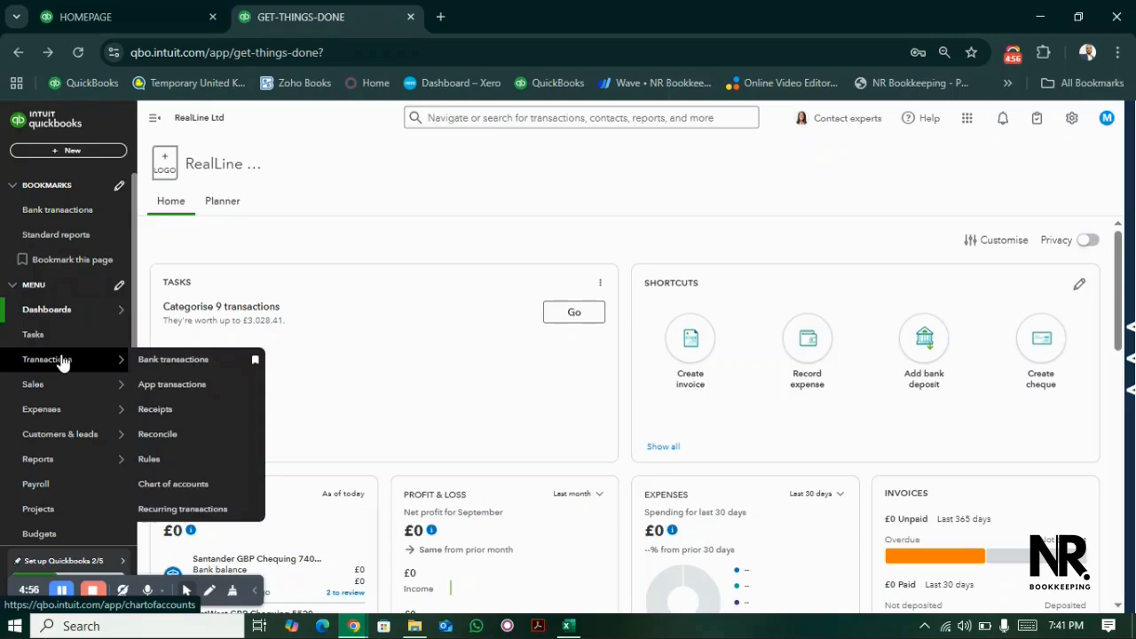
{"action": "mouse_move", "coordinate": [65, 462]}
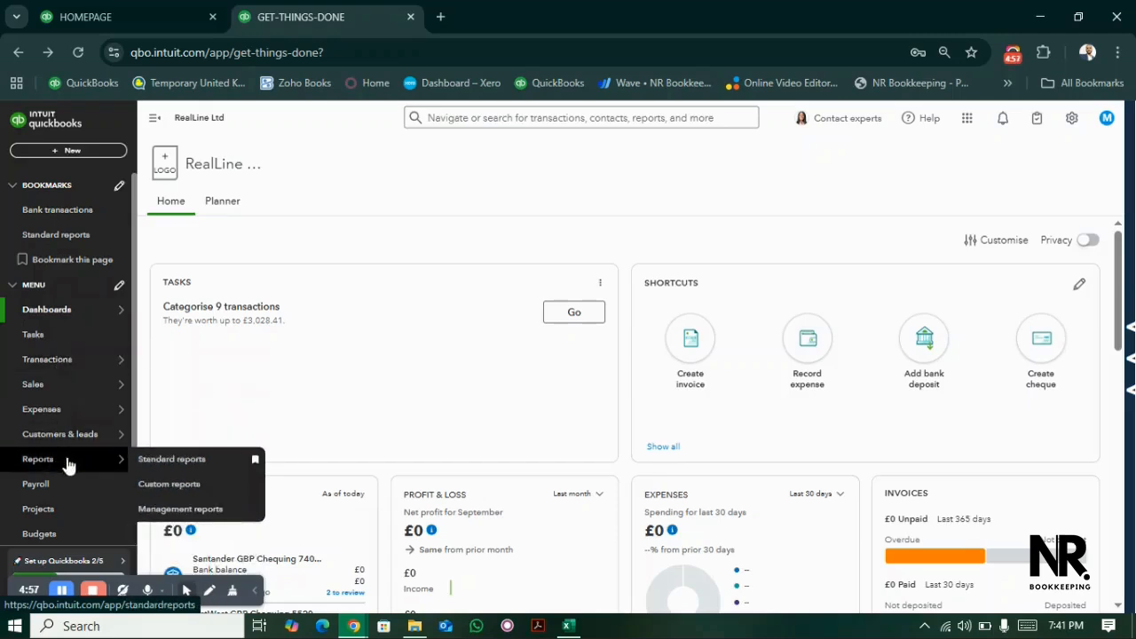
{"action": "right_click", "coordinate": [167, 465]}
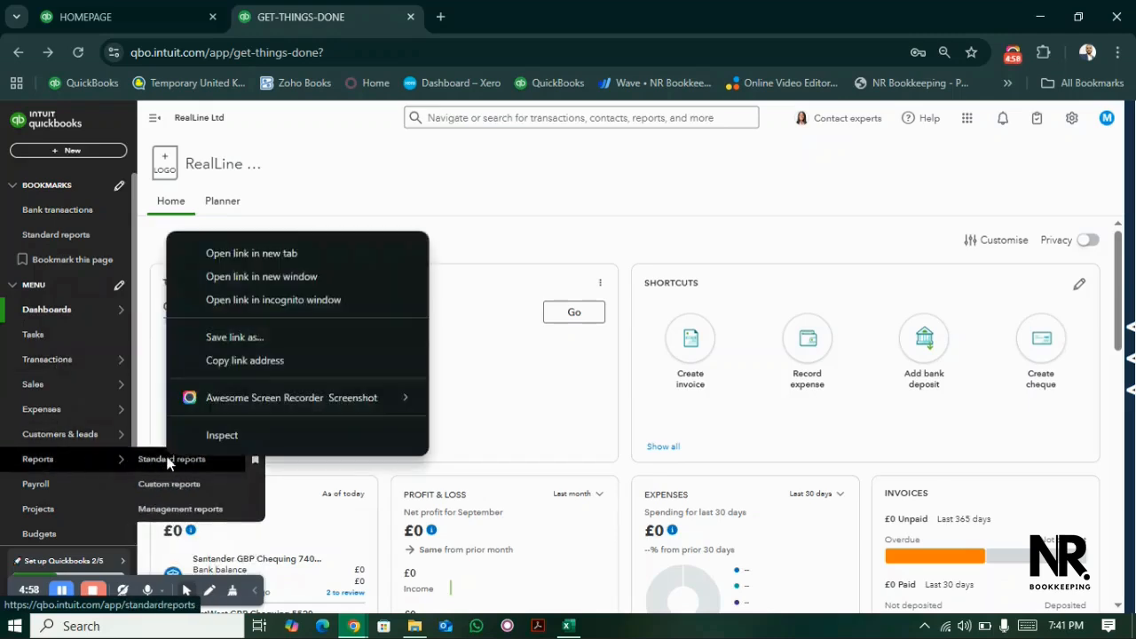
{"action": "left_click", "coordinate": [277, 253]}
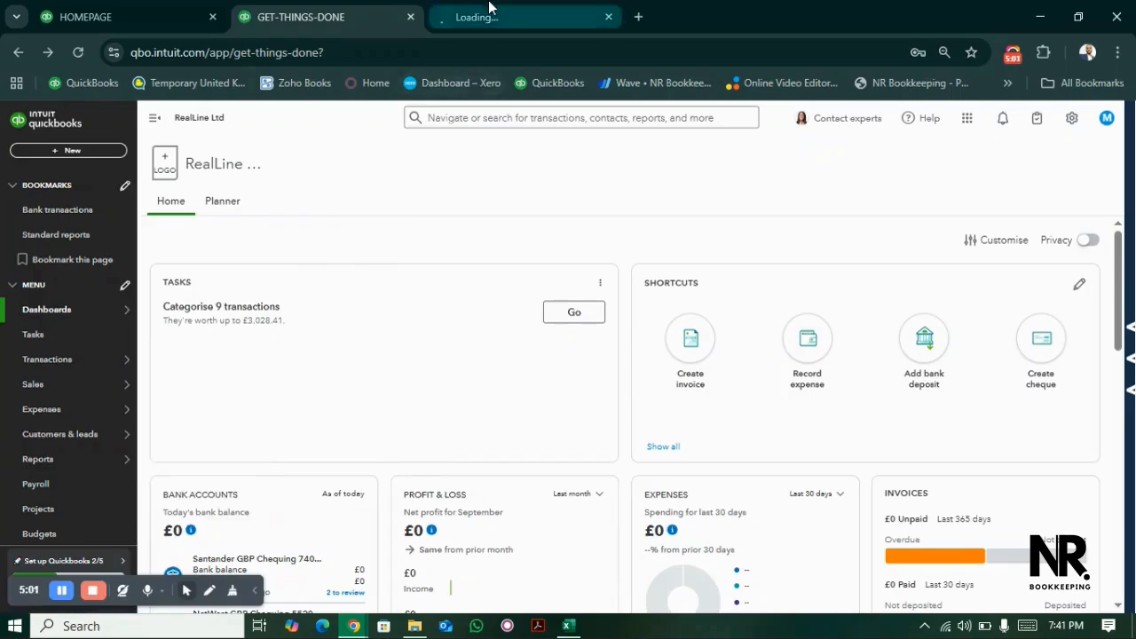
{"action": "left_click", "coordinate": [488, 16]}
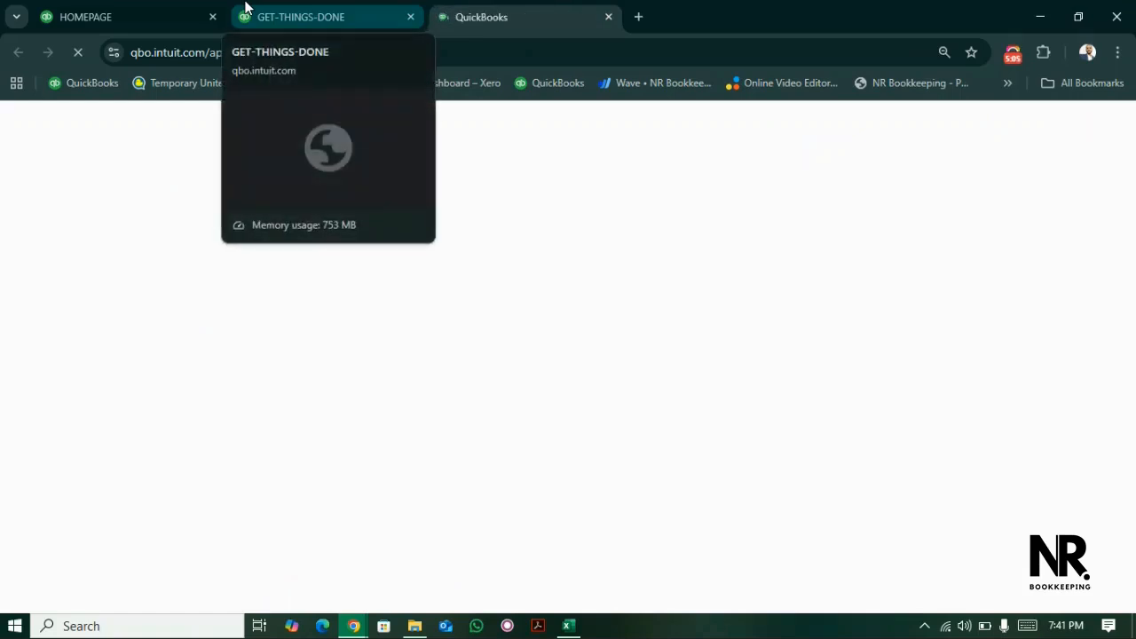
- Close the get-things-done dashboard's browser tab and return to the standard reports page
{"action": "left_click", "coordinate": [409, 18]}
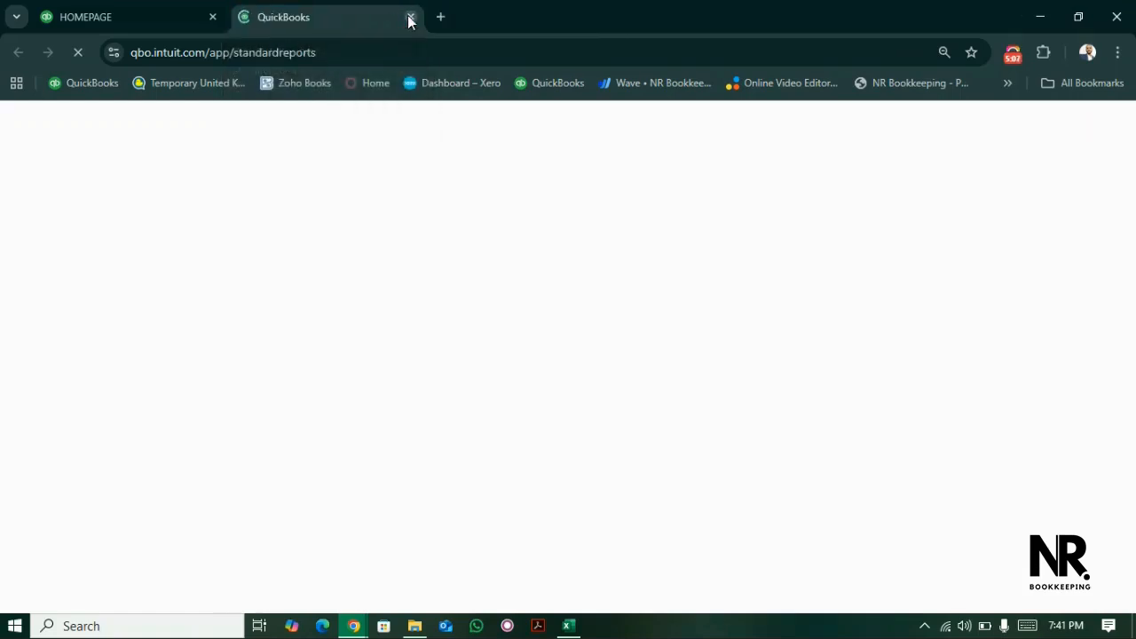
{"action": "left_click", "coordinate": [129, 10]}
{"action": "left_click", "coordinate": [300, 18]}
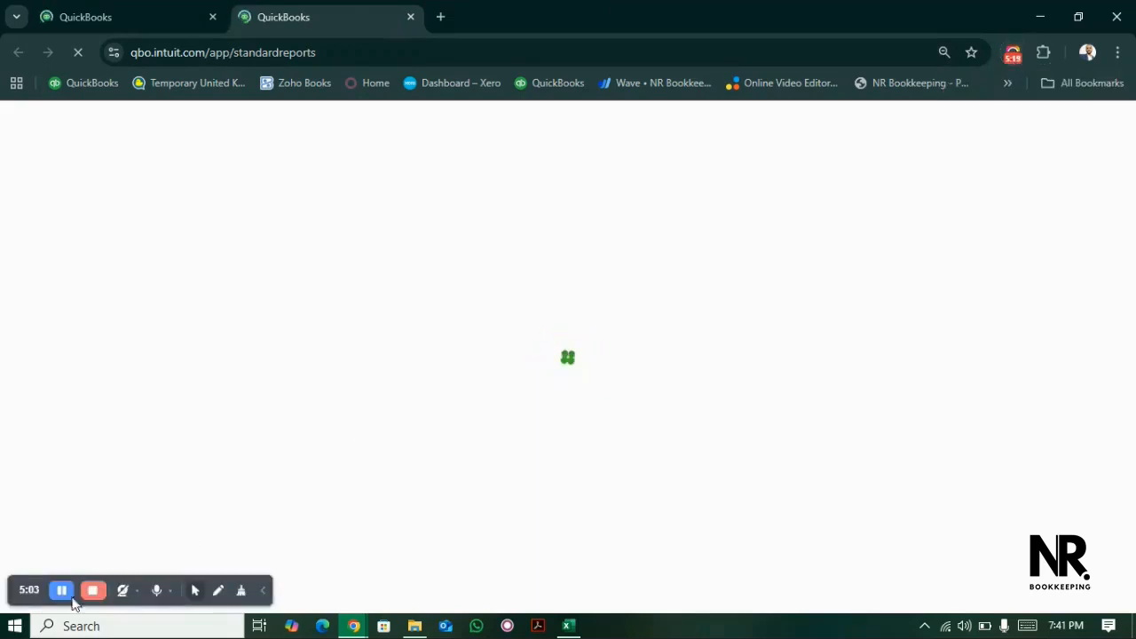
{"action": "left_click", "coordinate": [61, 590]}
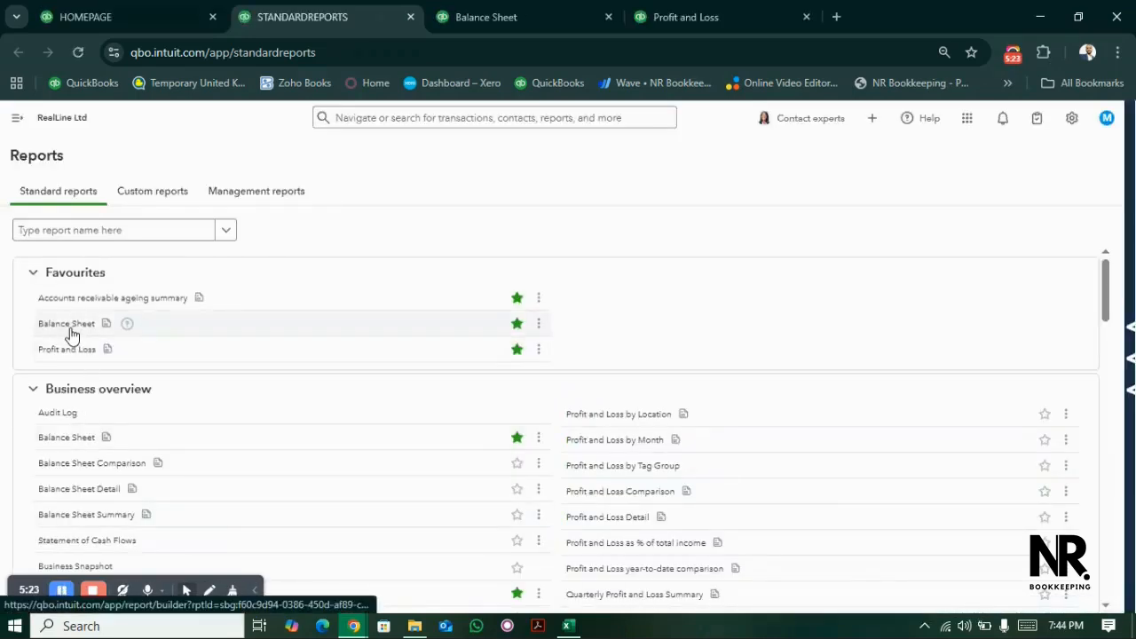
- Display the Balance Sheet report's columns by Location and review the figures for each RealLine location
{"action": "left_click", "coordinate": [509, 11]}
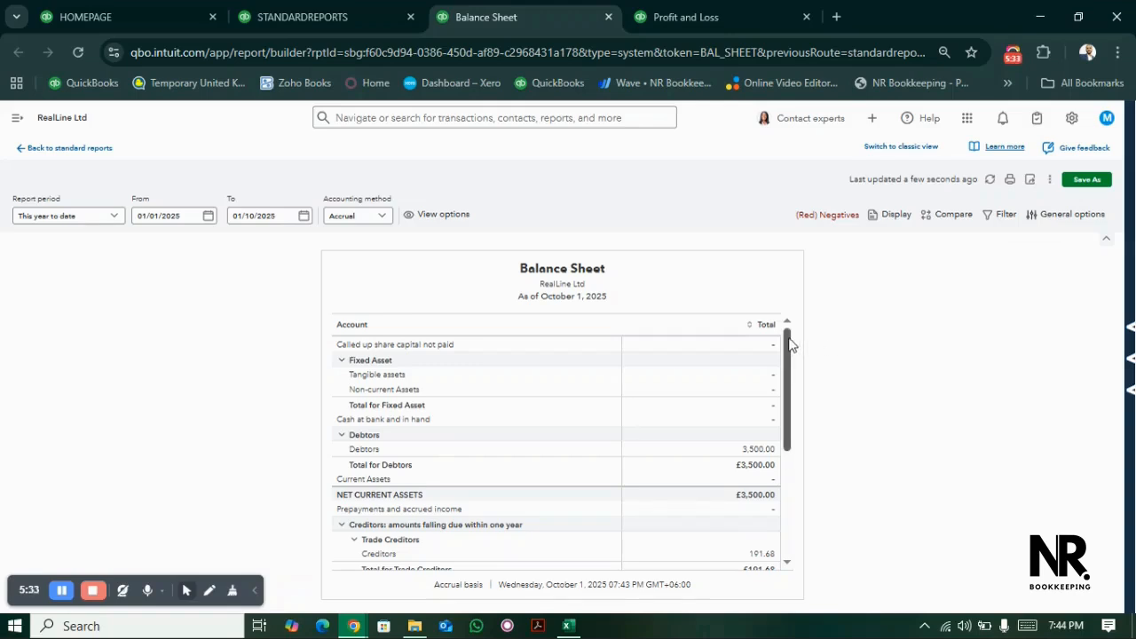
{"action": "left_click_drag", "start_coordinate": [790, 346], "coordinate": [791, 371]}
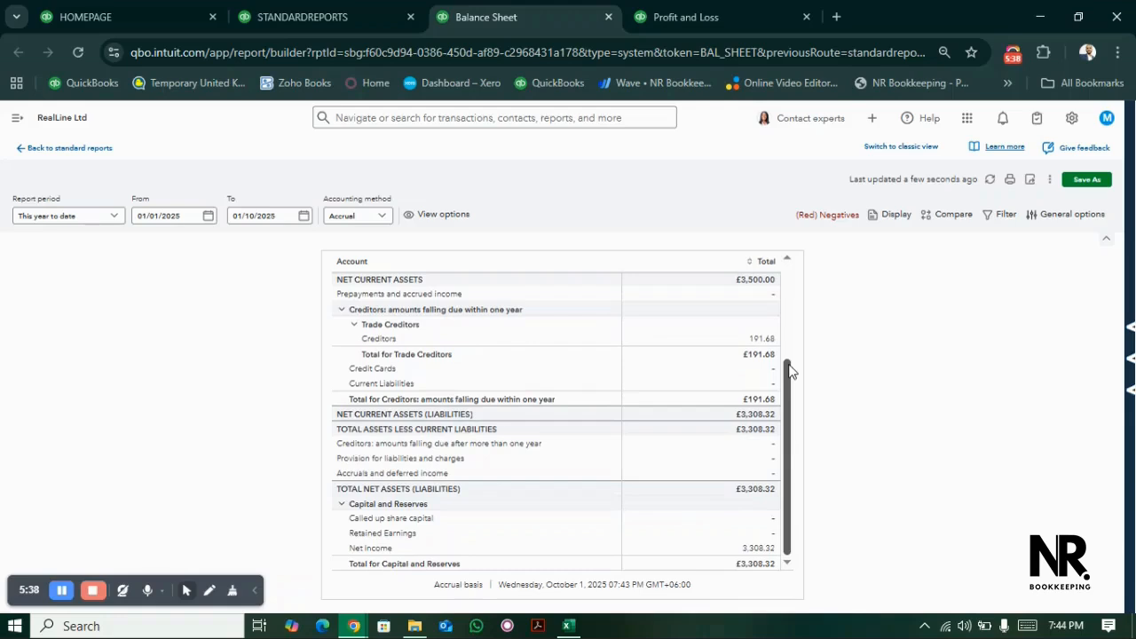
{"action": "left_click_drag", "start_coordinate": [791, 371], "coordinate": [791, 248]}
{"action": "left_click", "coordinate": [892, 215]}
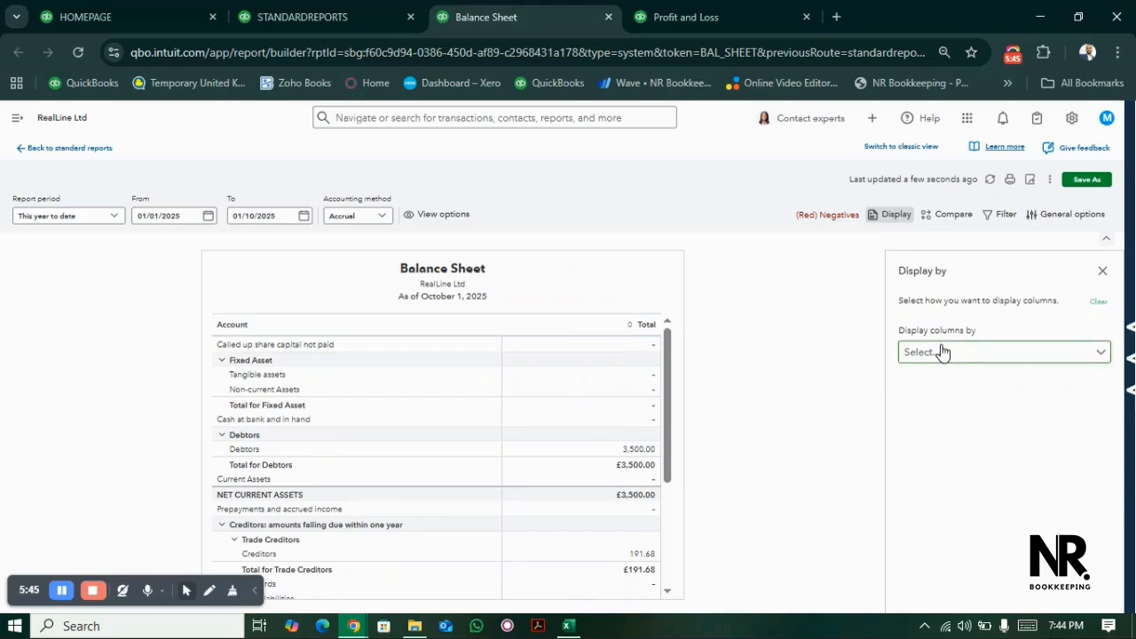
{"action": "left_click", "coordinate": [943, 352]}
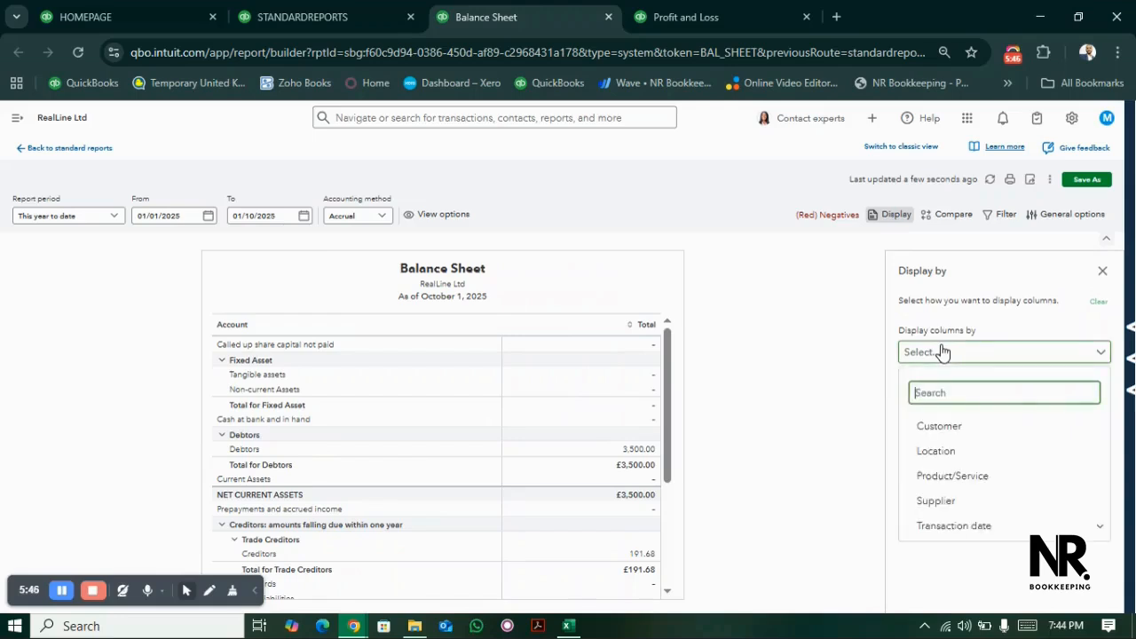
{"action": "left_click", "coordinate": [934, 451]}
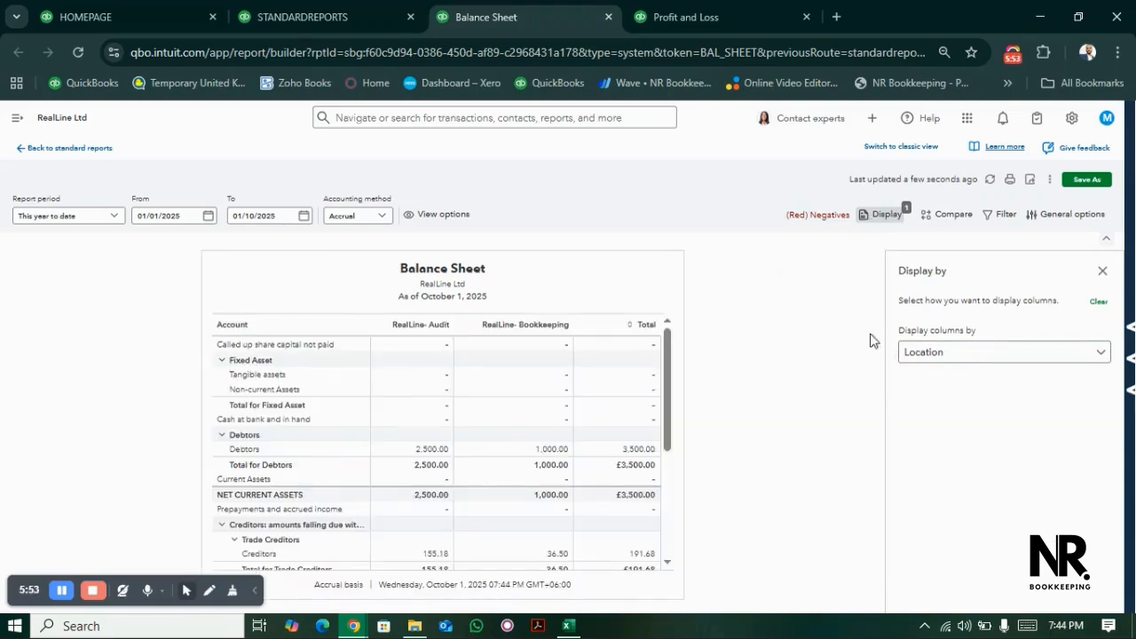
{"action": "left_click", "coordinate": [1101, 271]}
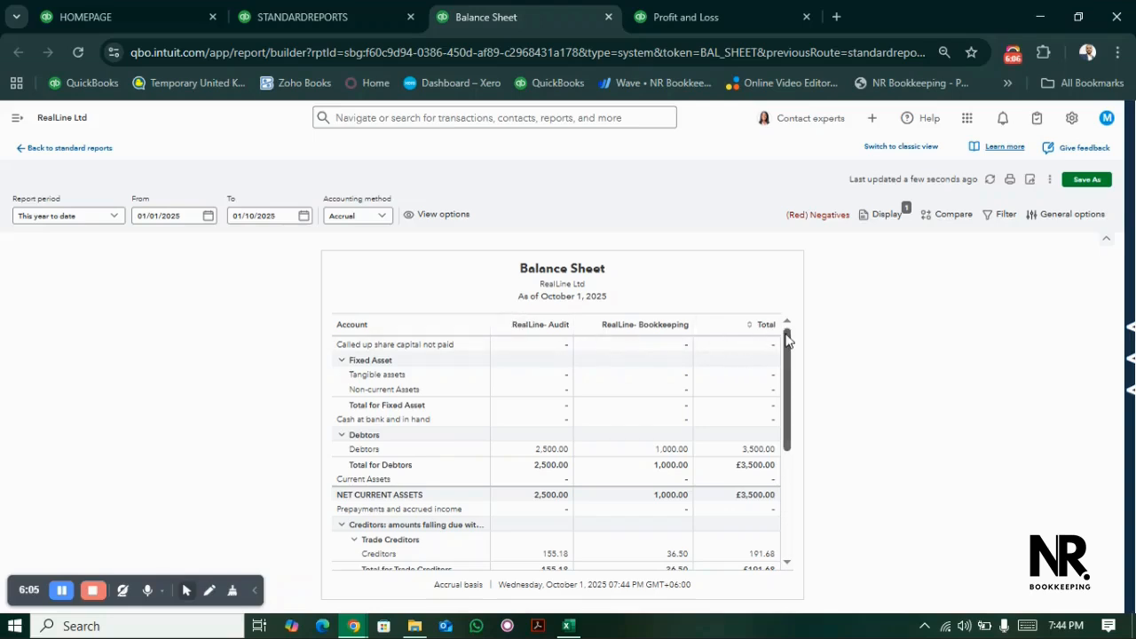
{"action": "left_click_drag", "start_coordinate": [787, 342], "coordinate": [784, 380]}
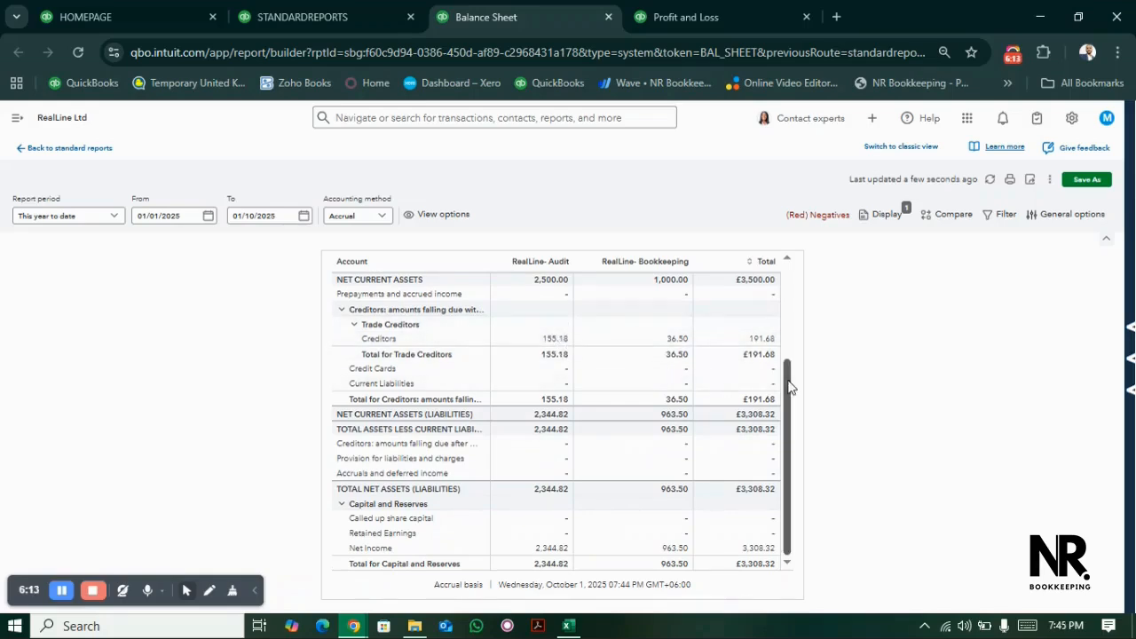
{"action": "left_click_drag", "start_coordinate": [791, 387], "coordinate": [801, 334]}
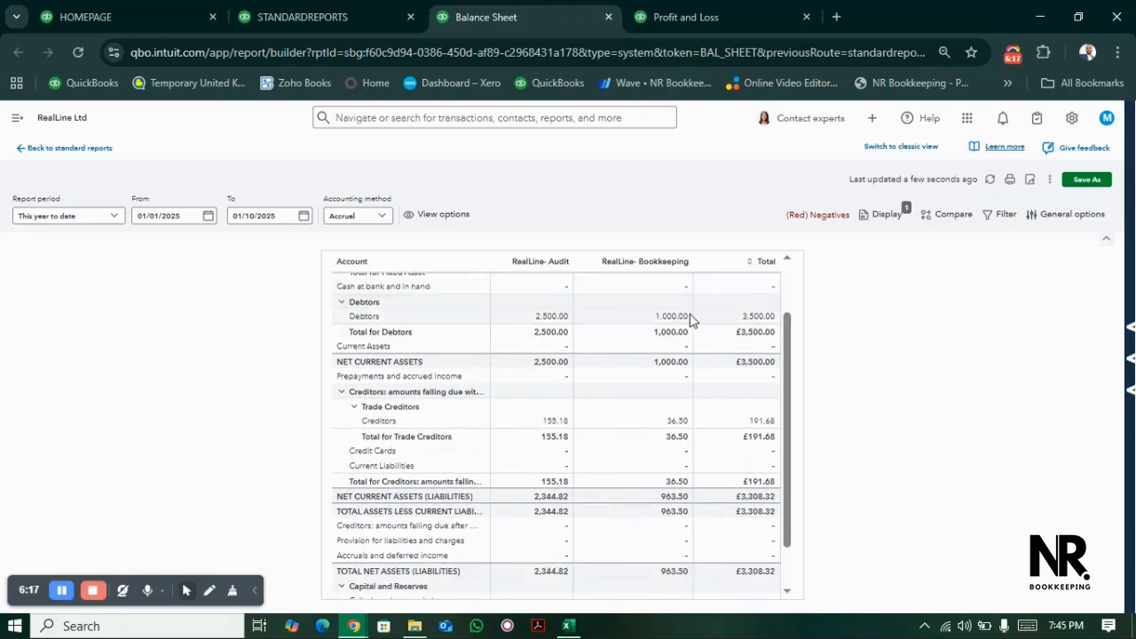
{"action": "left_click_drag", "start_coordinate": [795, 345], "coordinate": [806, 271]}
- Switch to the Profit and Loss report and display its columns by Location
{"action": "left_click", "coordinate": [694, 11]}
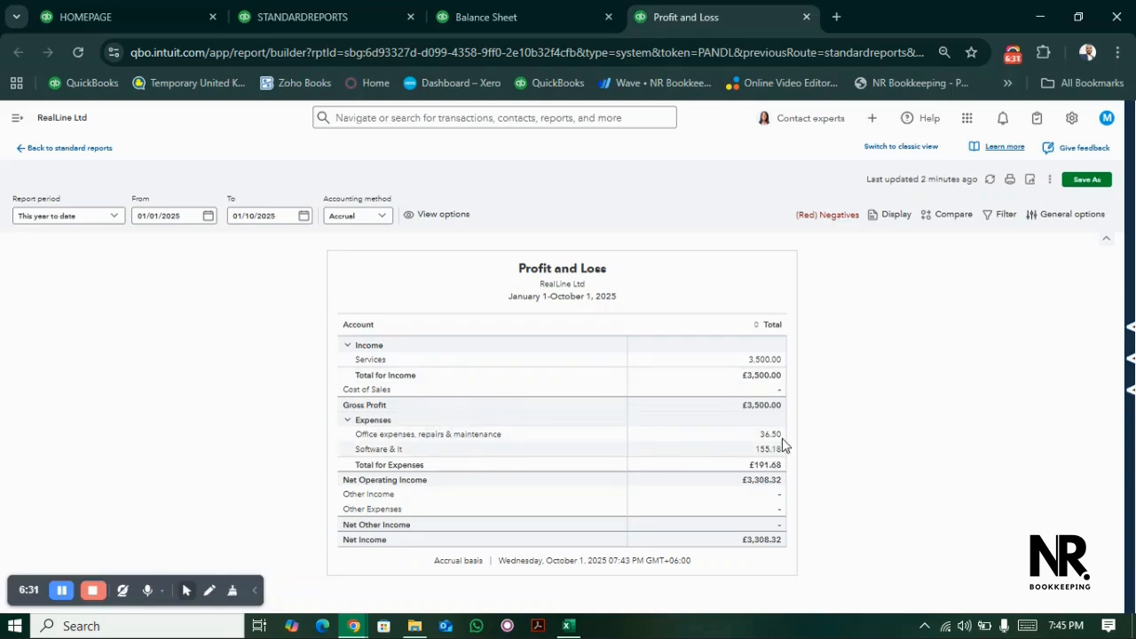
{"action": "left_click", "coordinate": [890, 216]}
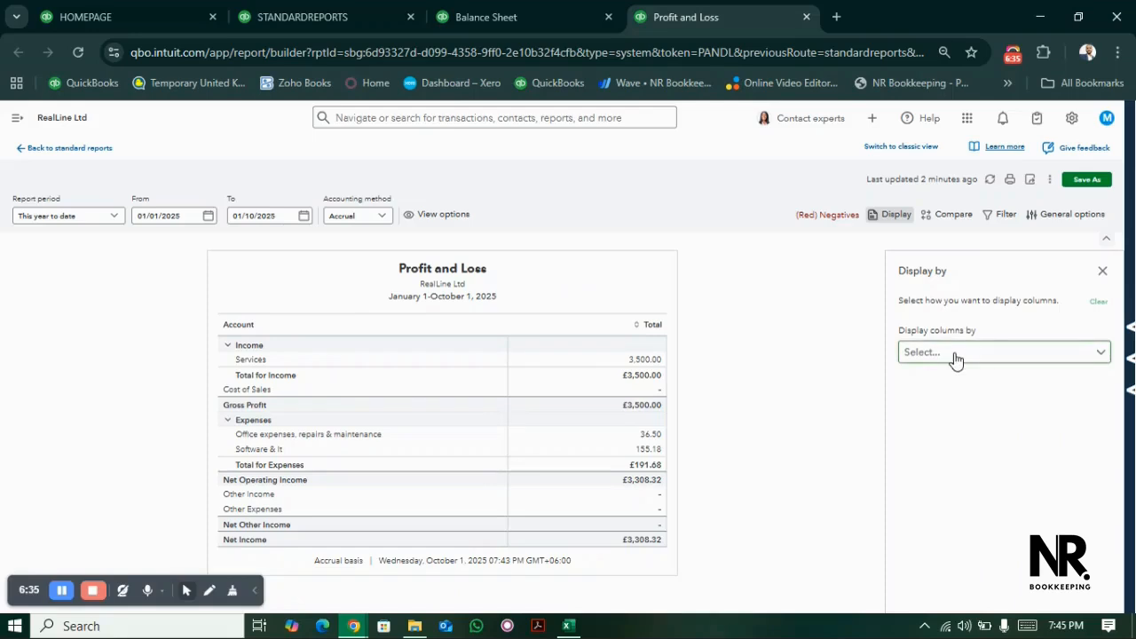
{"action": "left_click", "coordinate": [956, 355]}
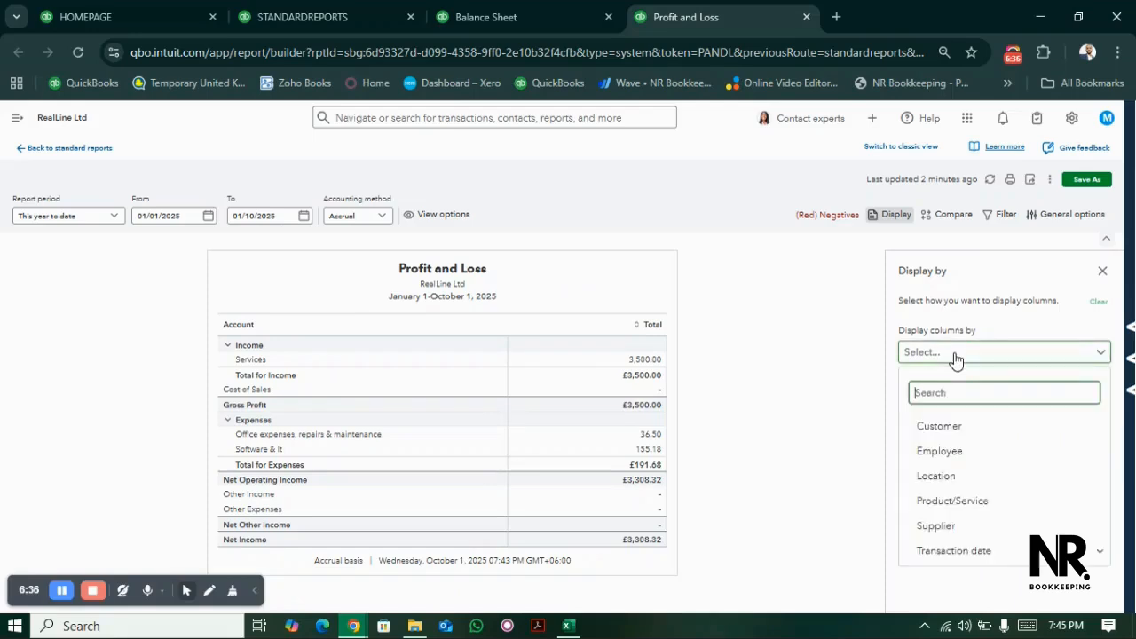
{"action": "left_click", "coordinate": [951, 478]}
{"action": "left_click", "coordinate": [1102, 270]}
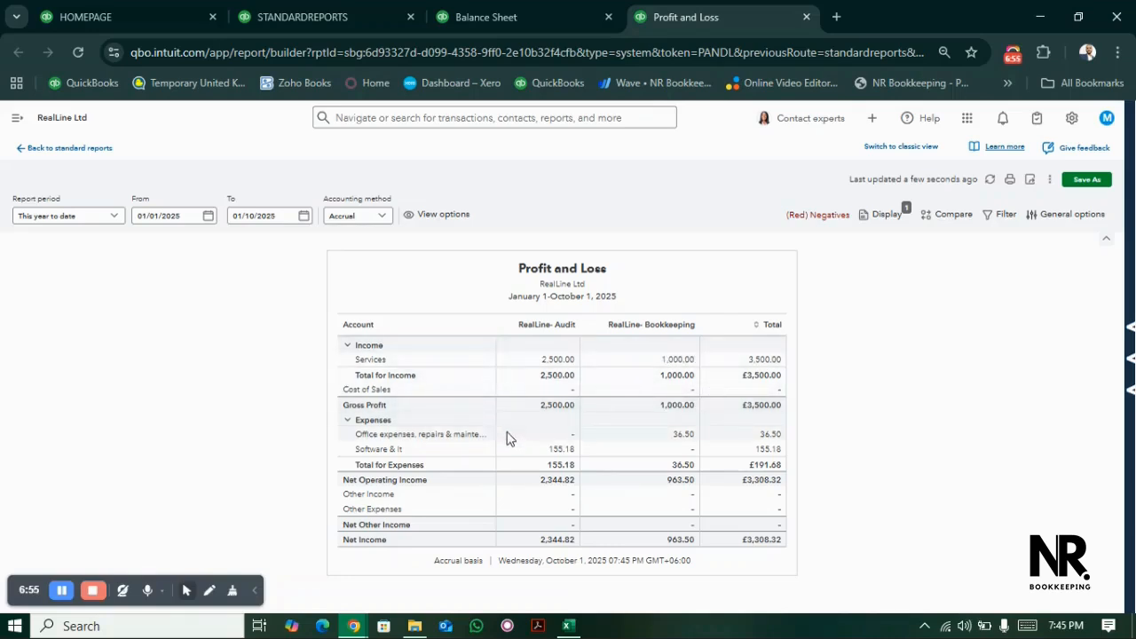
- Filter the Profit and Loss report so that Location equals RealLine- Audit, then close the filter settings
{"action": "left_click", "coordinate": [996, 224]}
{"action": "left_click", "coordinate": [1030, 333]}
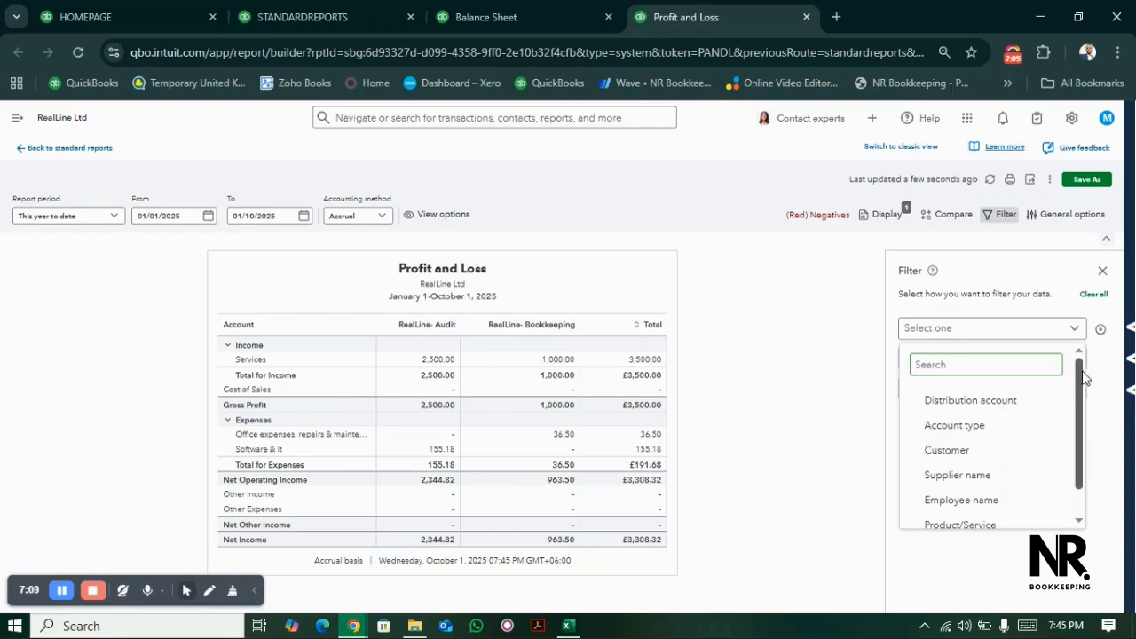
{"action": "scroll", "coordinate": [1083, 377], "scroll_direction": "down", "scroll_amount": 1}
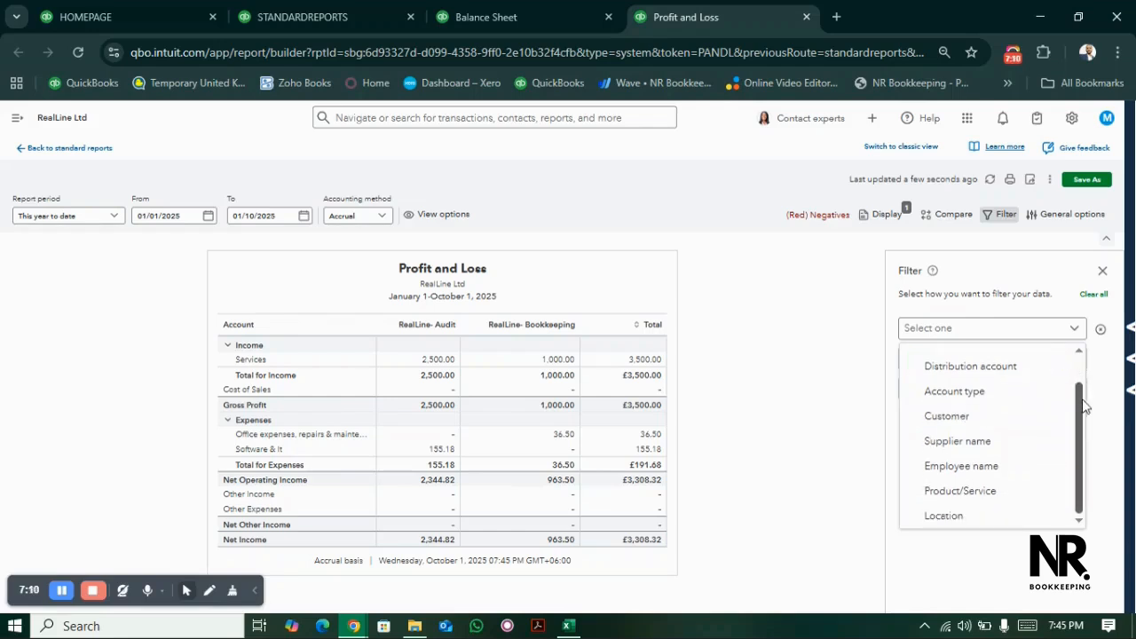
{"action": "left_click", "coordinate": [965, 518]}
{"action": "left_click", "coordinate": [947, 401]}
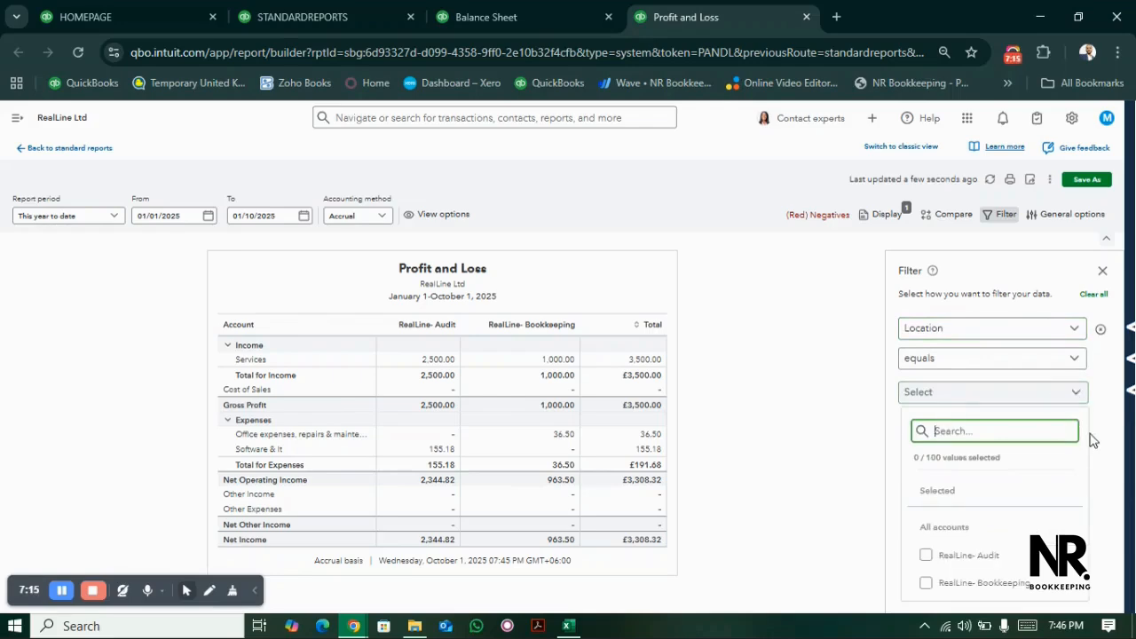
{"action": "left_click", "coordinate": [926, 557]}
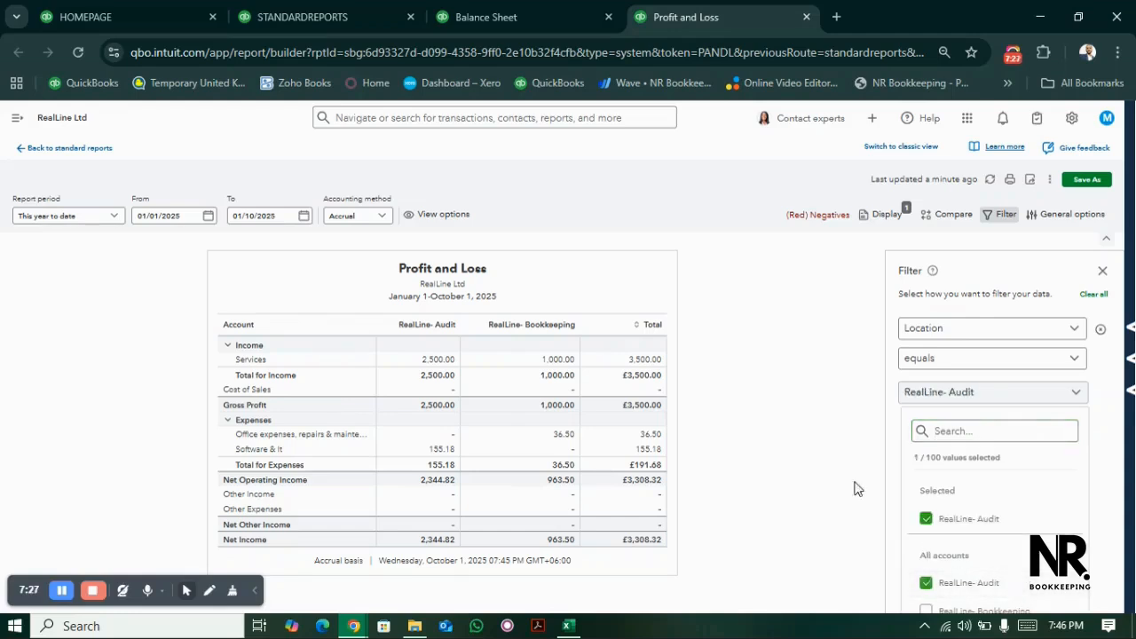
{"action": "left_click", "coordinate": [1103, 271]}
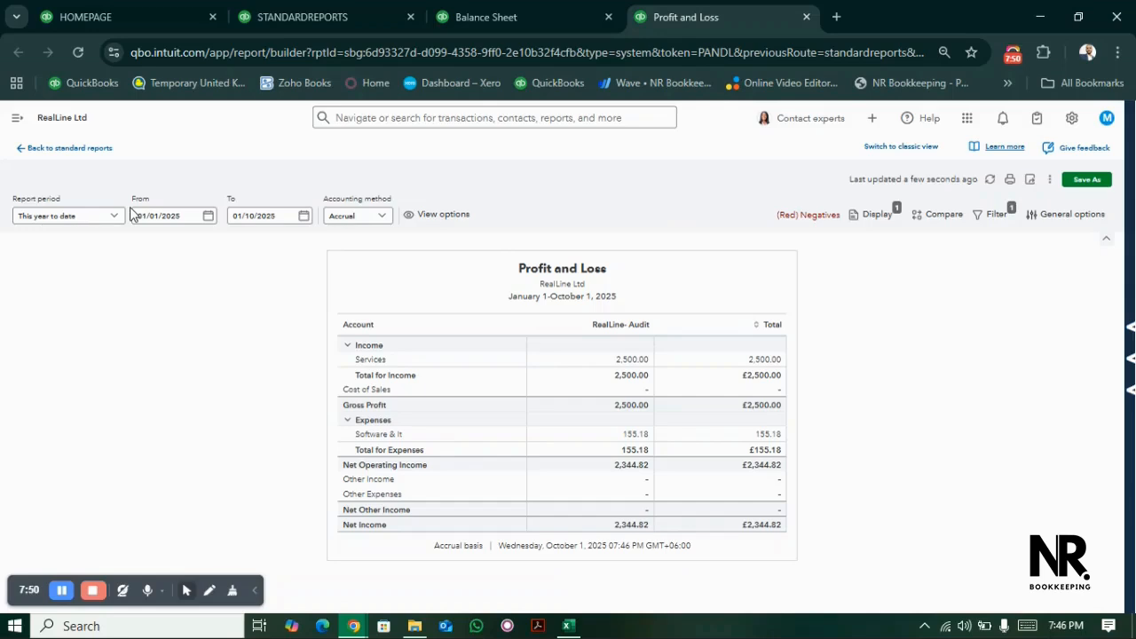
- Return to the homepage's browser tab, open the bank transactions page and dismiss the new banking page pop-up
{"action": "left_click", "coordinate": [302, 16]}
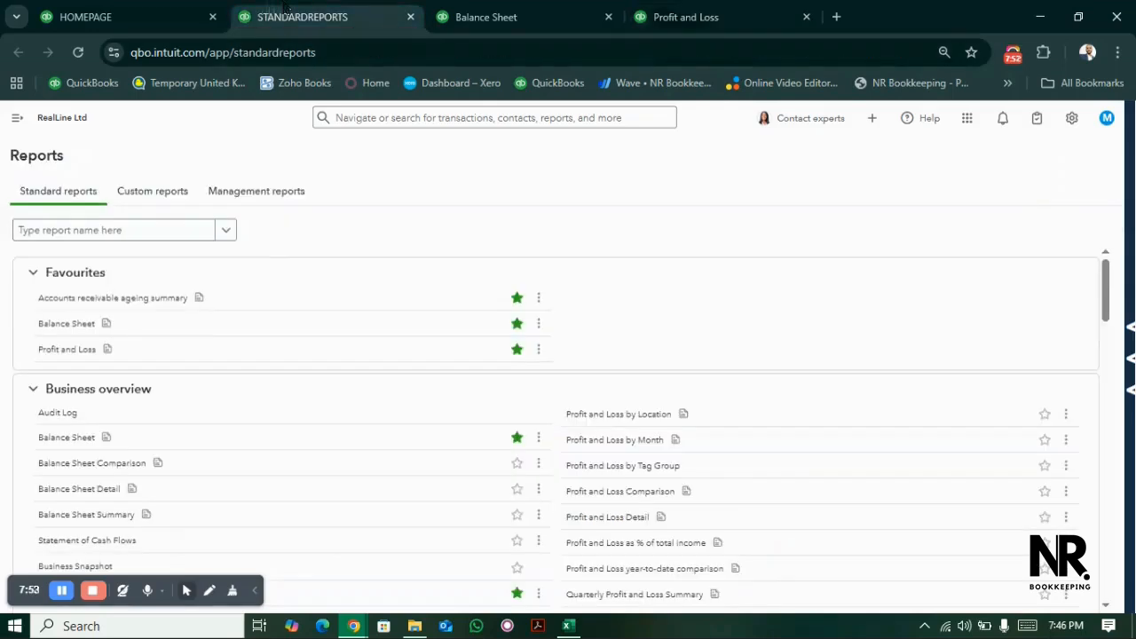
{"action": "left_click", "coordinate": [129, 14]}
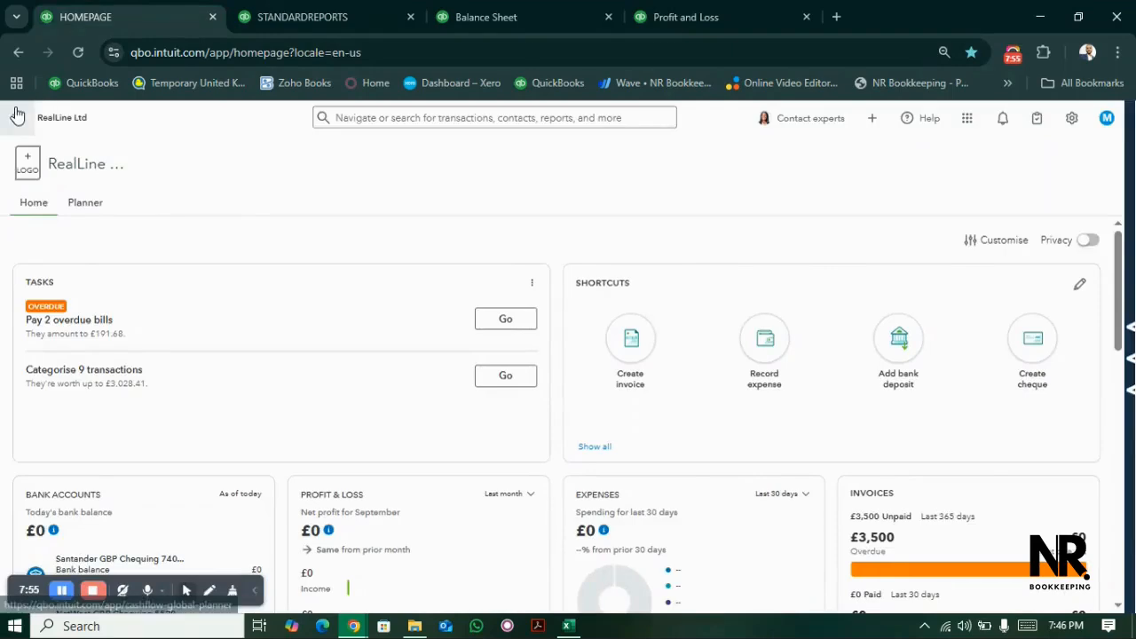
{"action": "left_click", "coordinate": [19, 112]}
{"action": "mouse_move", "coordinate": [37, 371]}
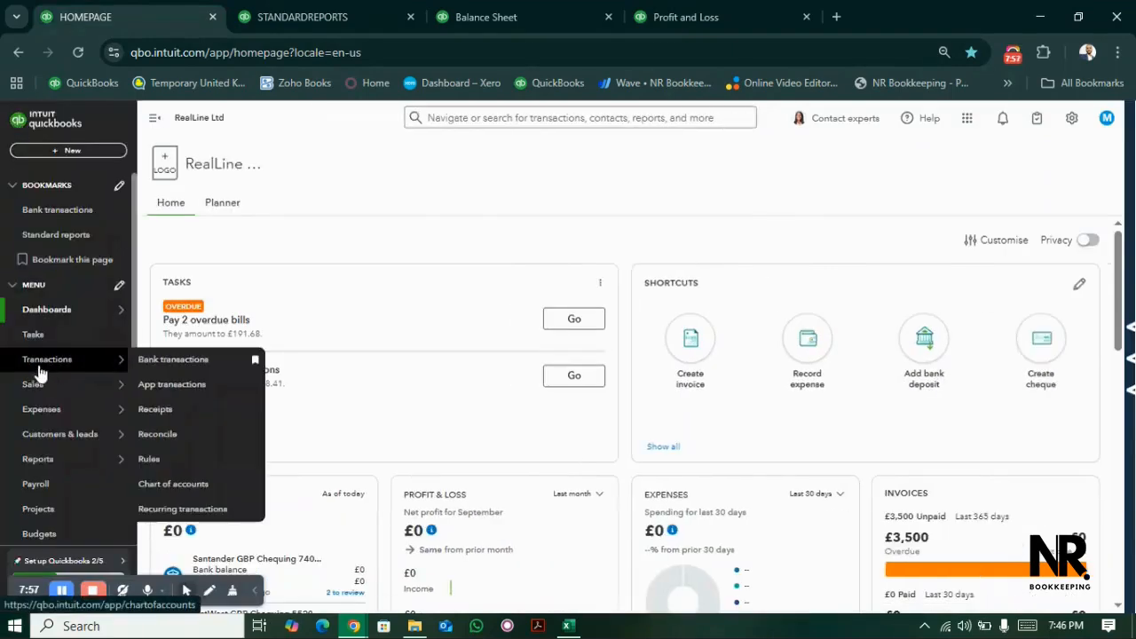
{"action": "left_click", "coordinate": [160, 364]}
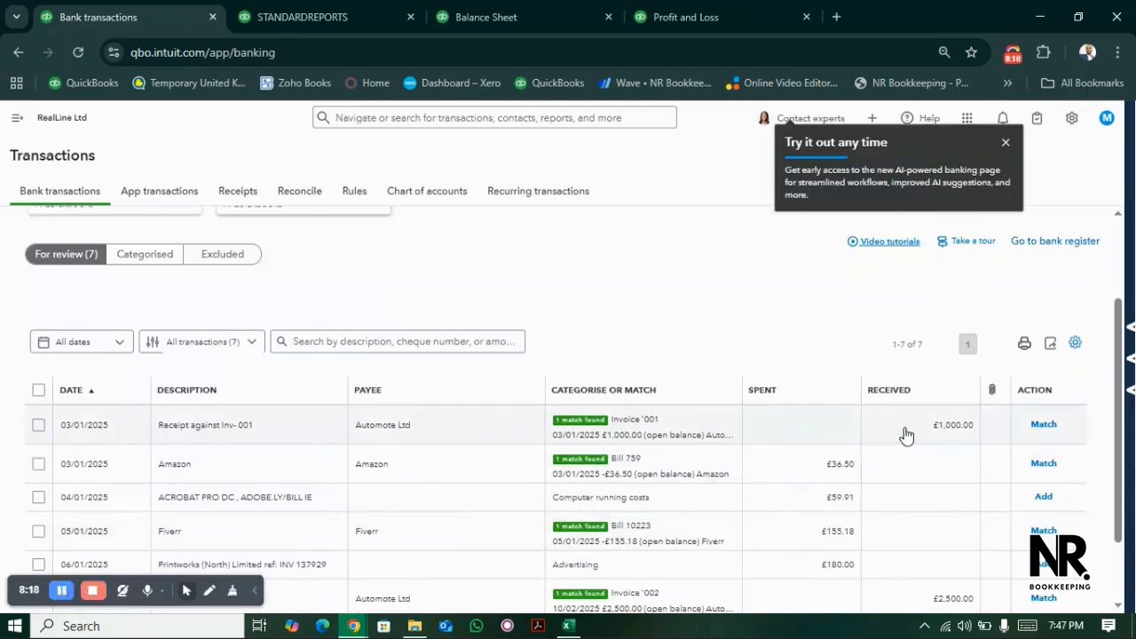
{"action": "left_click", "coordinate": [1006, 144]}
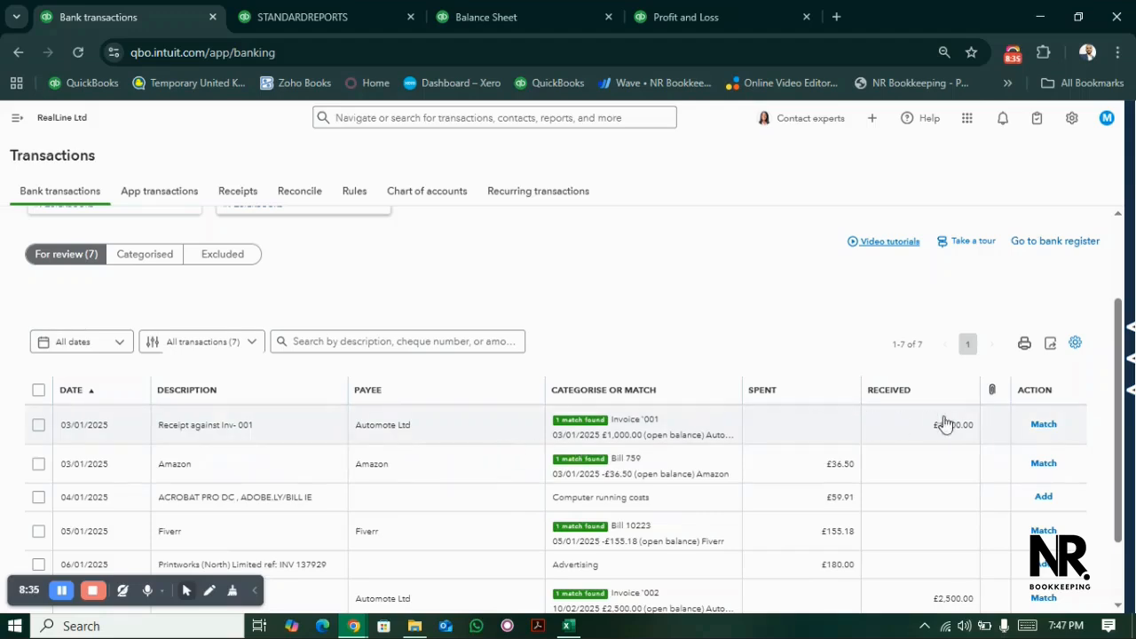
- Check other possible matches for the £1,000.00 receipt against Inv-001, then match it to its suggested Invoice '001
{"action": "left_click", "coordinate": [1044, 425]}
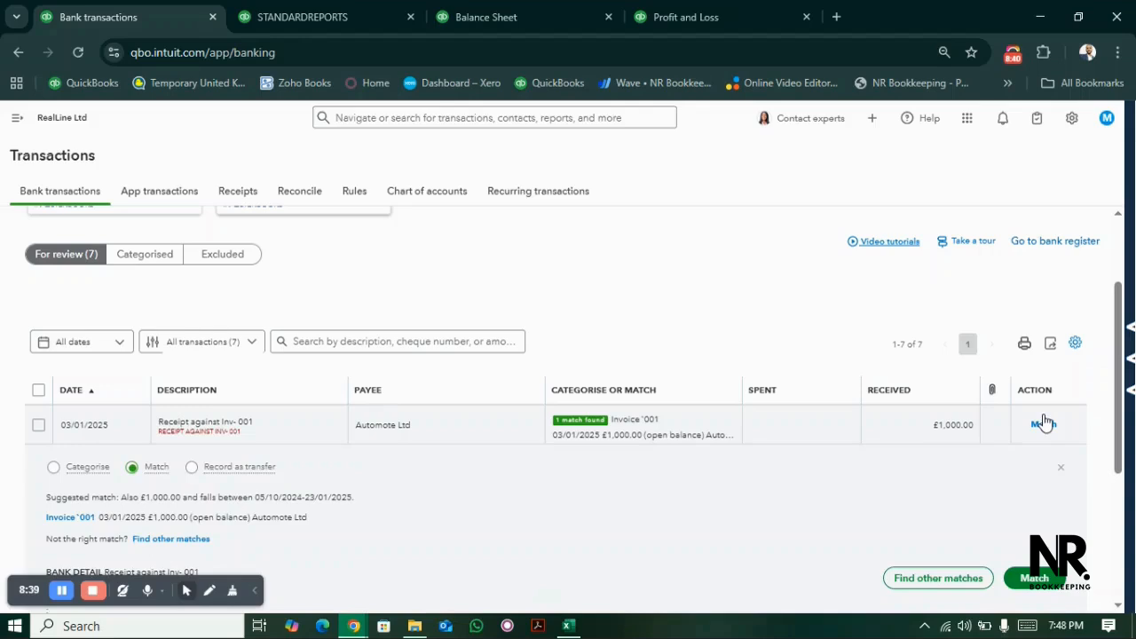
{"action": "left_click_drag", "start_coordinate": [1120, 302], "coordinate": [1120, 355]}
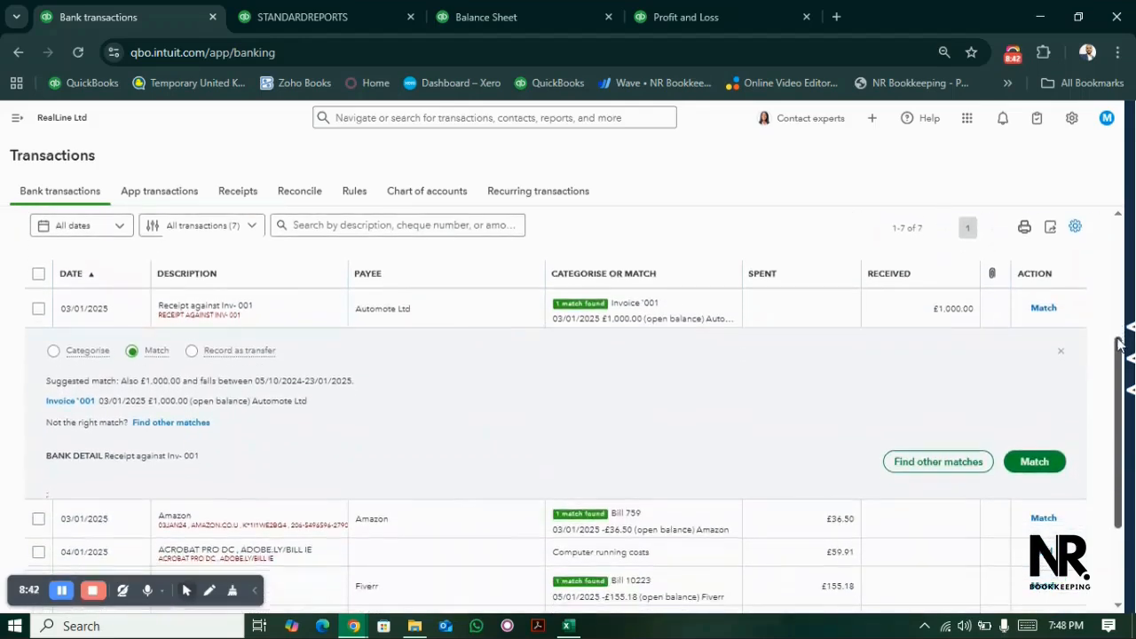
{"action": "left_click", "coordinate": [963, 462]}
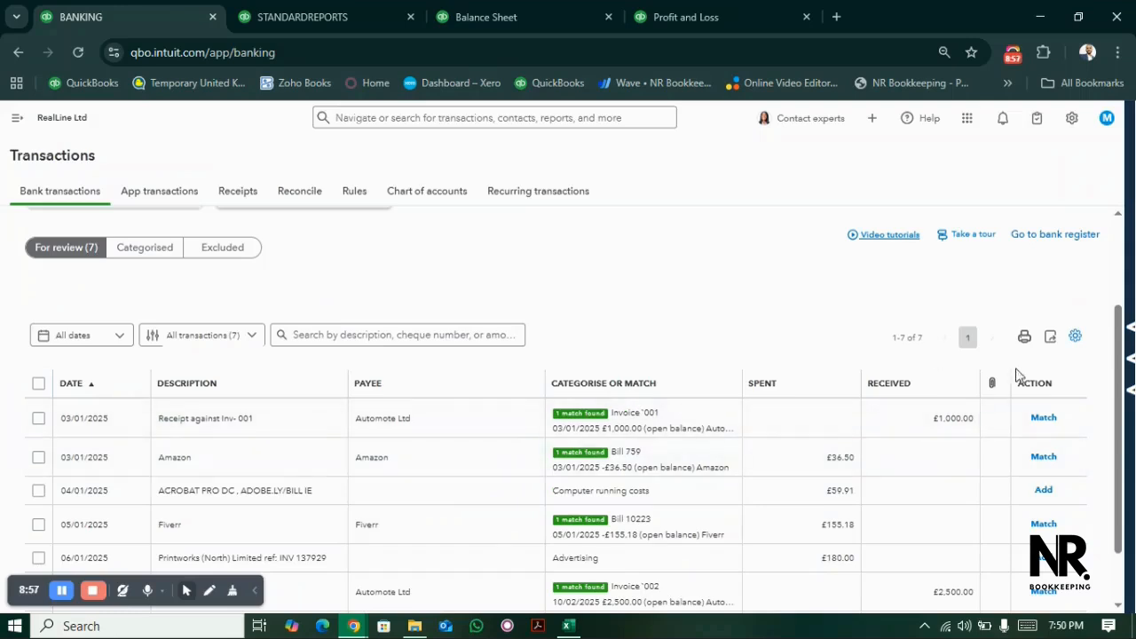
{"action": "left_click", "coordinate": [1044, 419]}
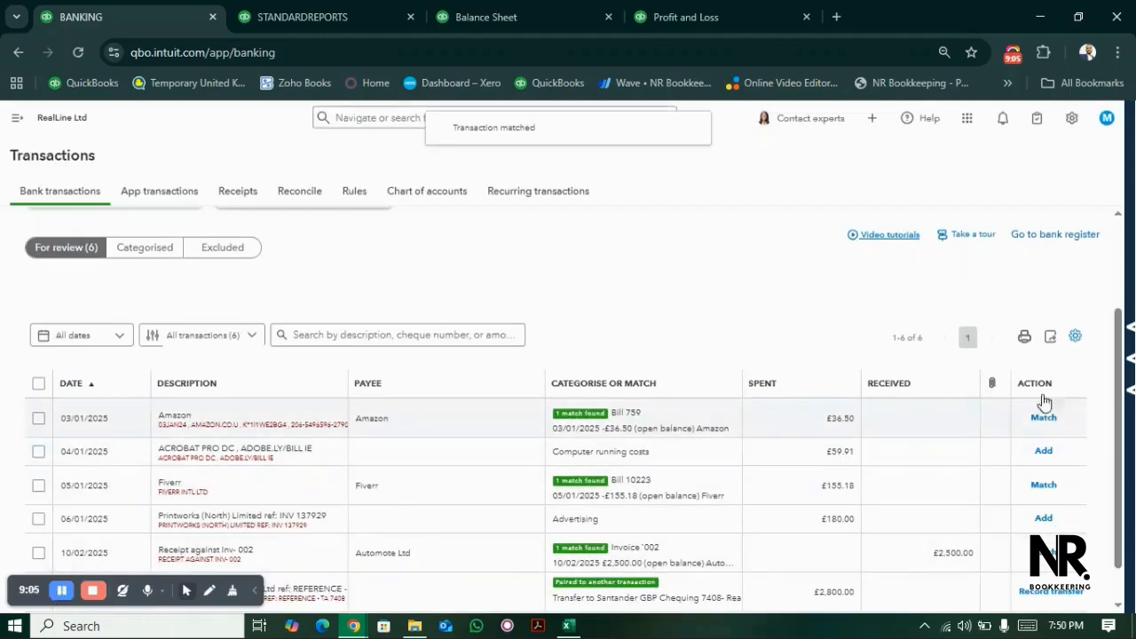
- Match the £36.50 Amazon bank transaction to Bill 759
{"action": "scroll", "coordinate": [432, 251], "scroll_direction": "up", "scroll_amount": 2}
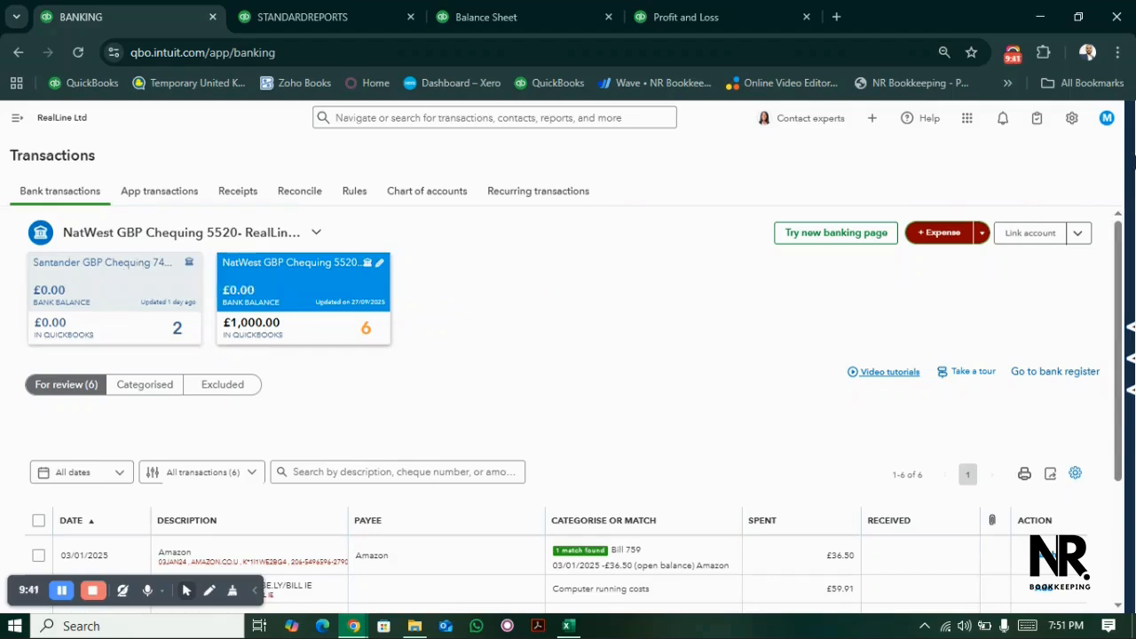
{"action": "left_click_drag", "start_coordinate": [1120, 241], "coordinate": [1123, 366]}
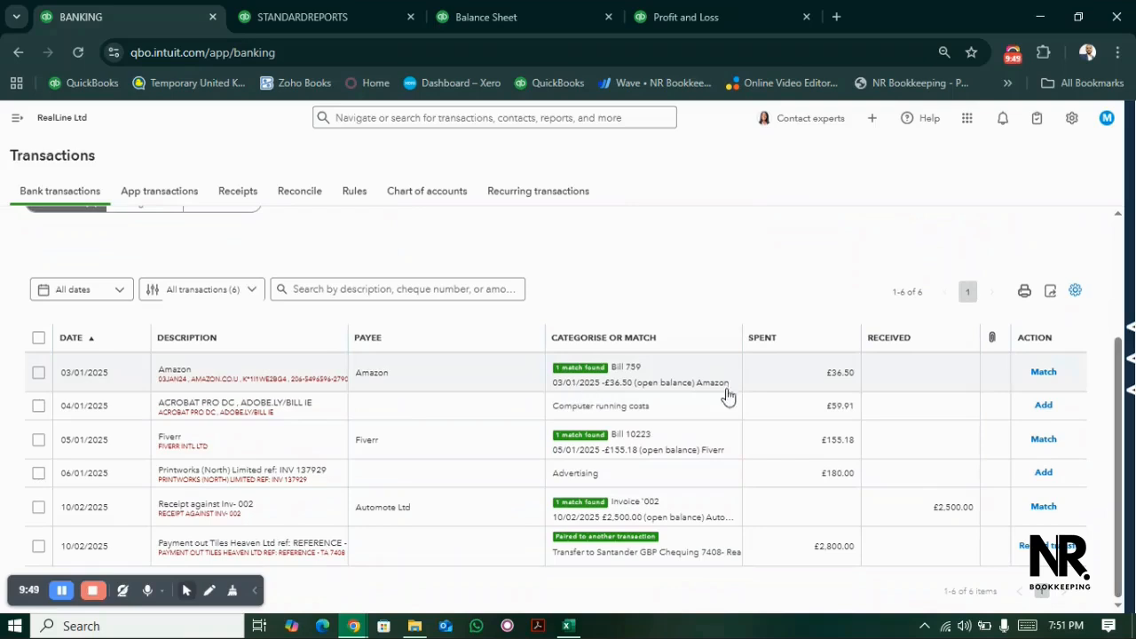
{"action": "left_click", "coordinate": [1043, 374]}
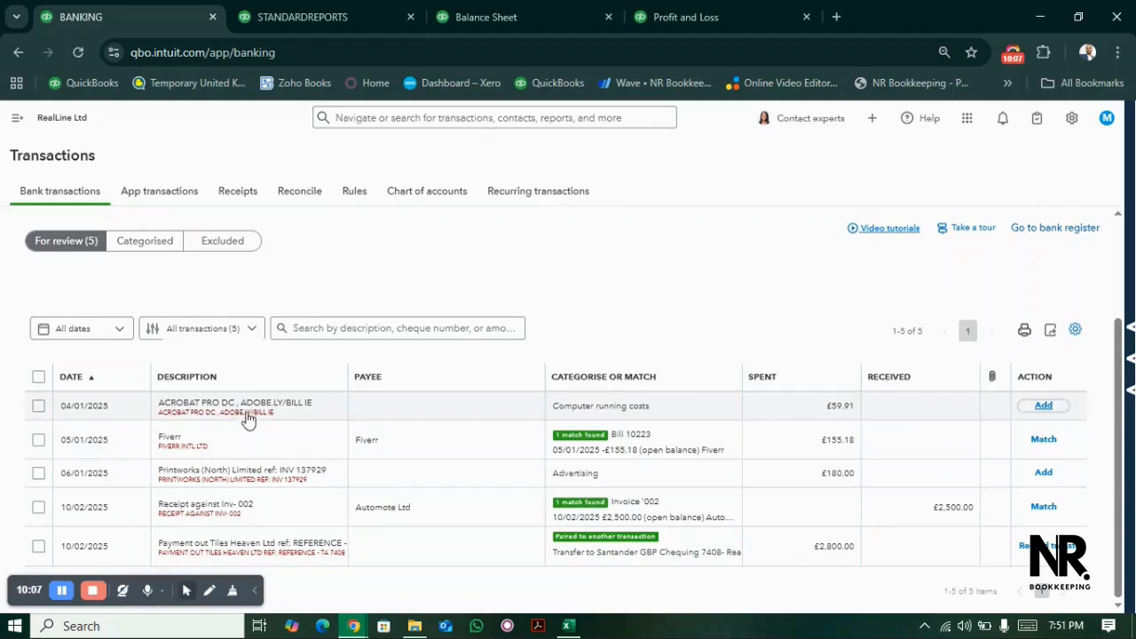
- Expand the £59.91 ACROBAT PRO DC bank transaction and set its account to Software & It
{"action": "left_click", "coordinate": [255, 418]}
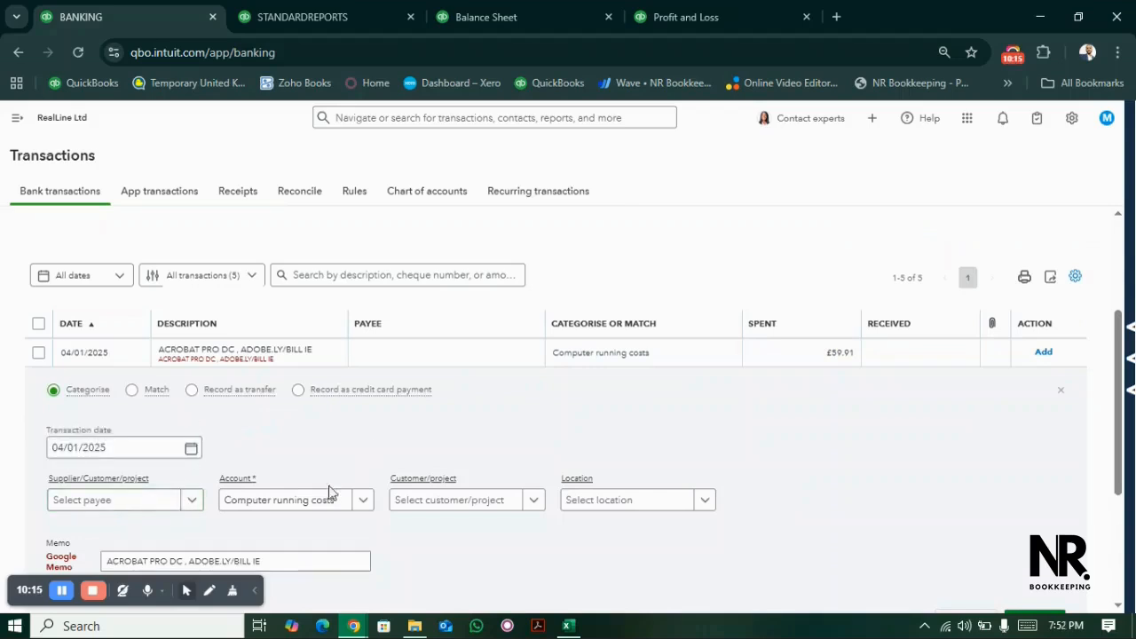
{"action": "left_click", "coordinate": [311, 507]}
{"action": "type", "text": "Soft"}
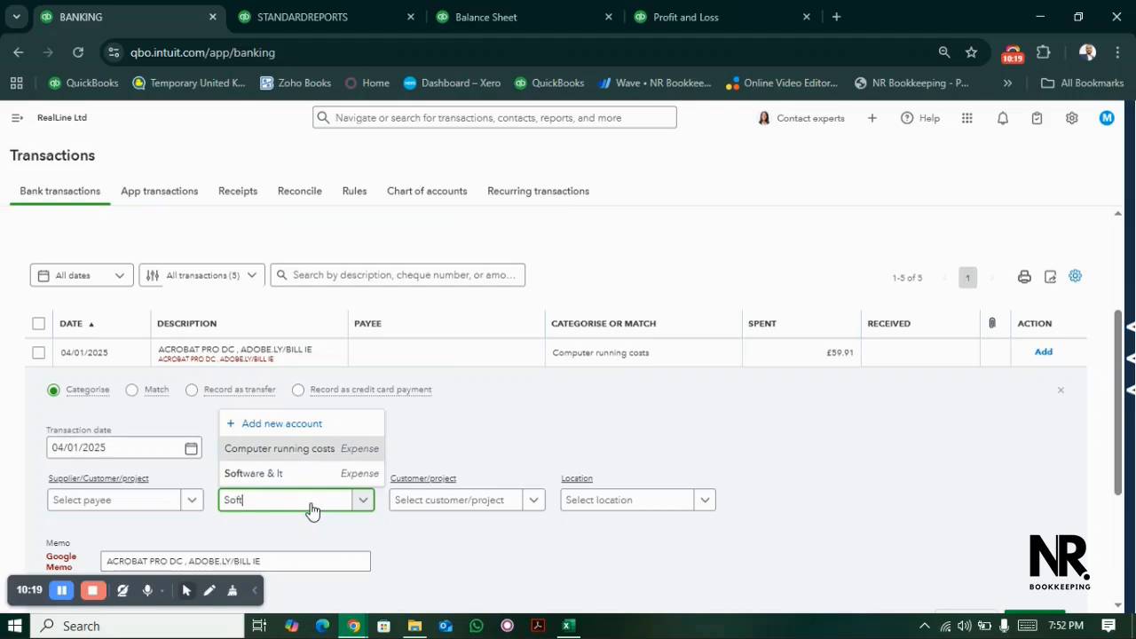
{"action": "left_click", "coordinate": [297, 475]}
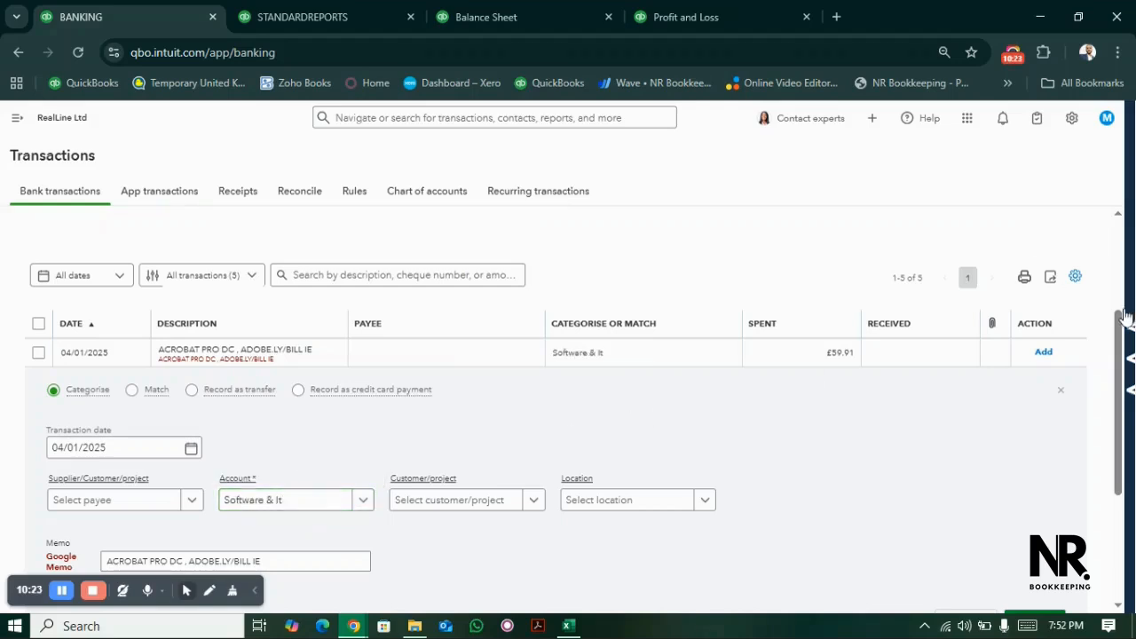
- Assign the location RealLine- Bookkeeping to the ACROBAT PRO DC bank transaction
{"action": "left_click_drag", "start_coordinate": [1121, 325], "coordinate": [1118, 377]}
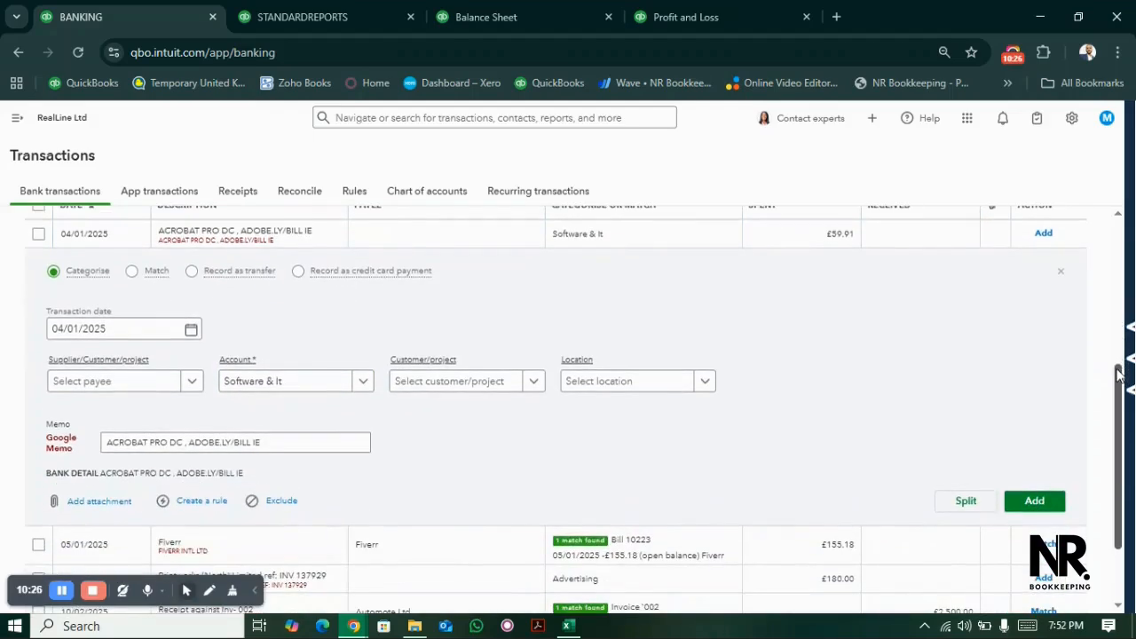
{"action": "left_click", "coordinate": [706, 383]}
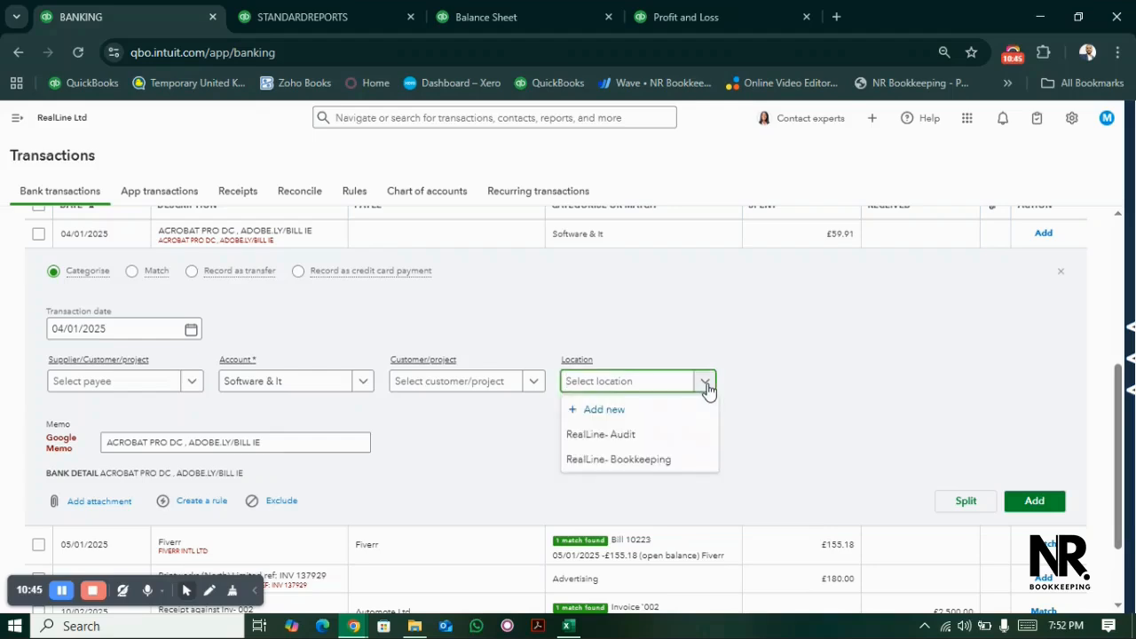
{"action": "left_click", "coordinate": [660, 460]}
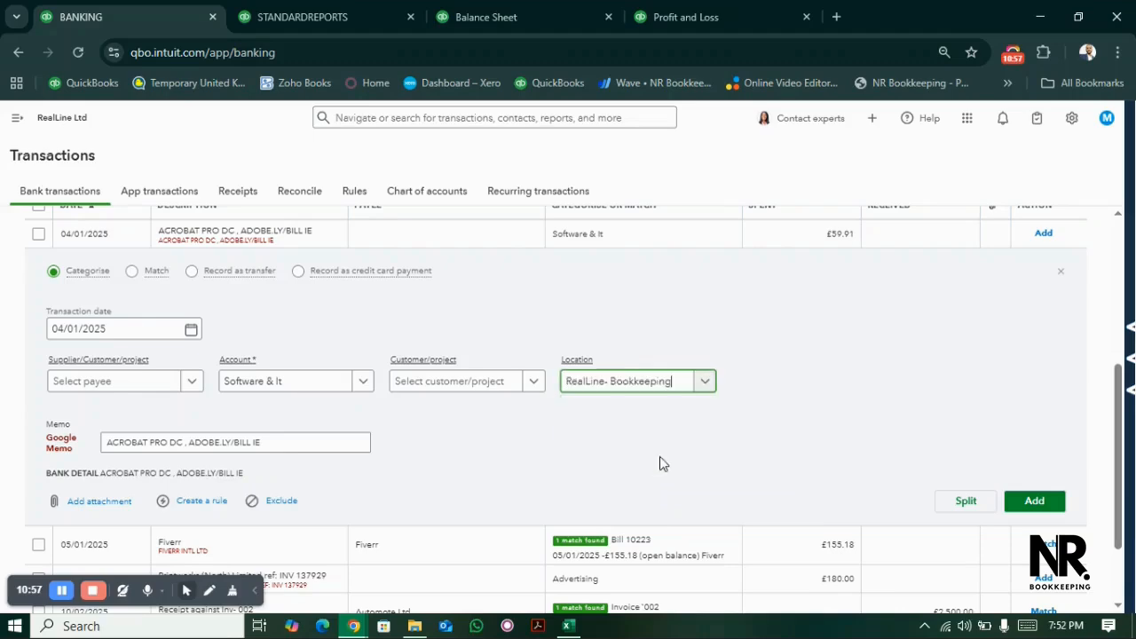
- Add the categorised ACROBAT PRO DC bank transaction and match the £155.18 Fiverr payment to Bill 10223
{"action": "left_click", "coordinate": [1034, 504]}
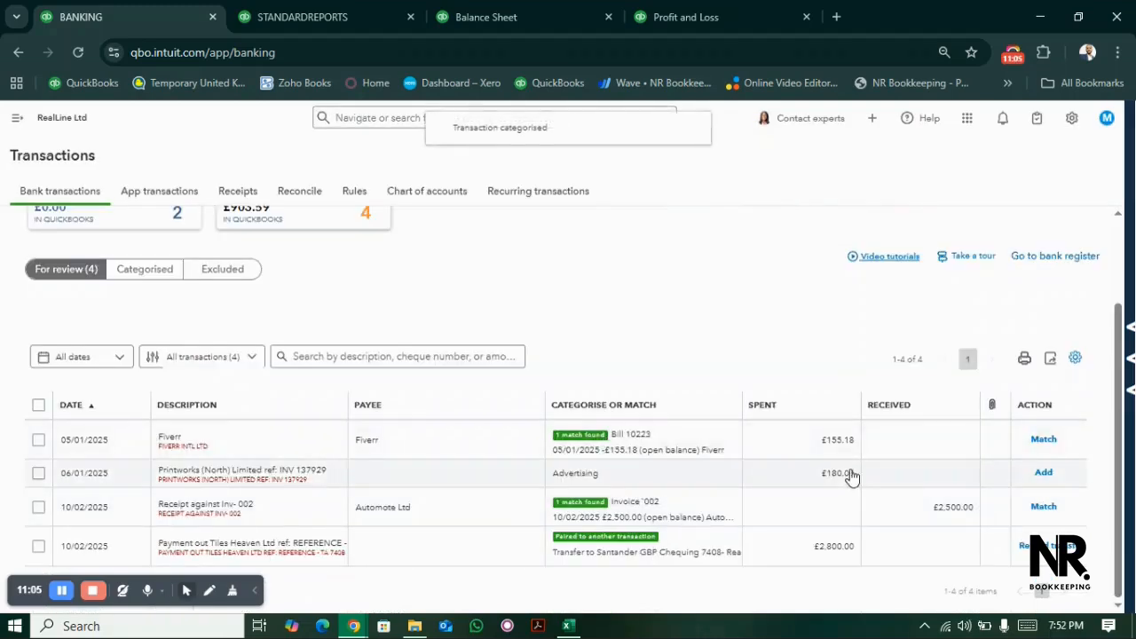
{"action": "left_click", "coordinate": [1044, 441]}
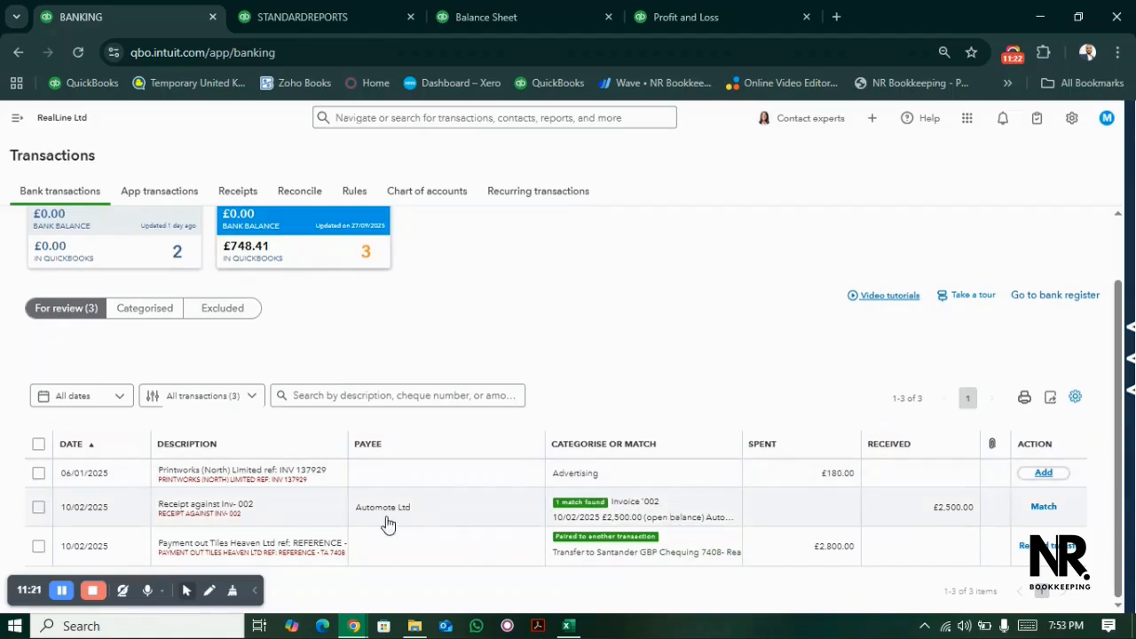
- Assign the location RealLine- Bookkeeping to the £180.00 Printworks (North) Limited transaction and add it under Advertising
{"action": "left_click", "coordinate": [278, 477]}
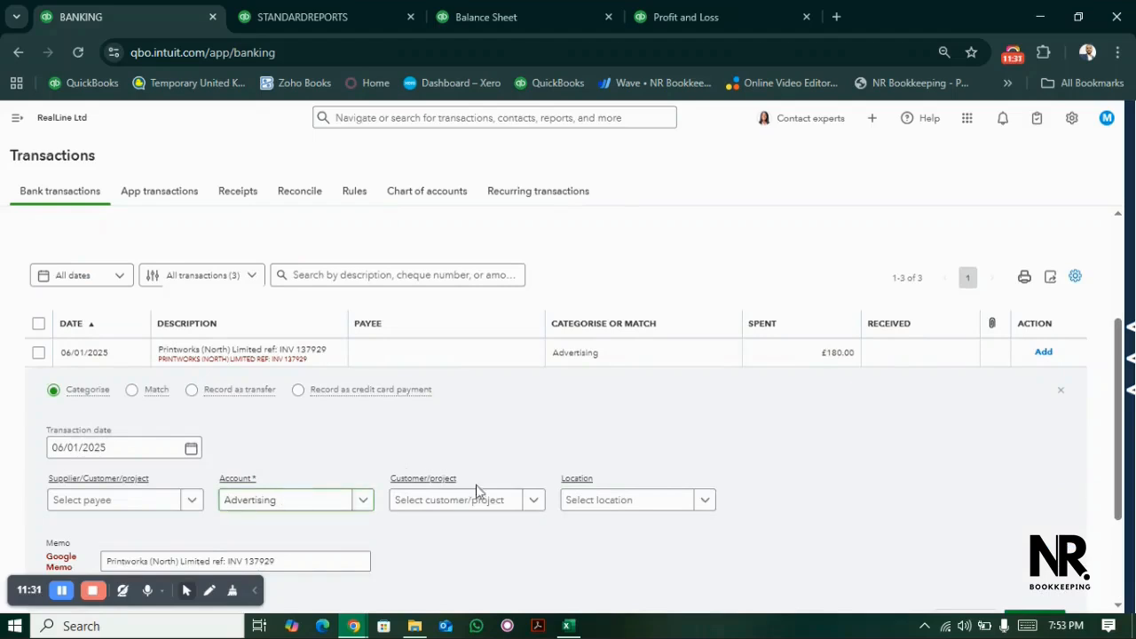
{"action": "left_click", "coordinate": [640, 505]}
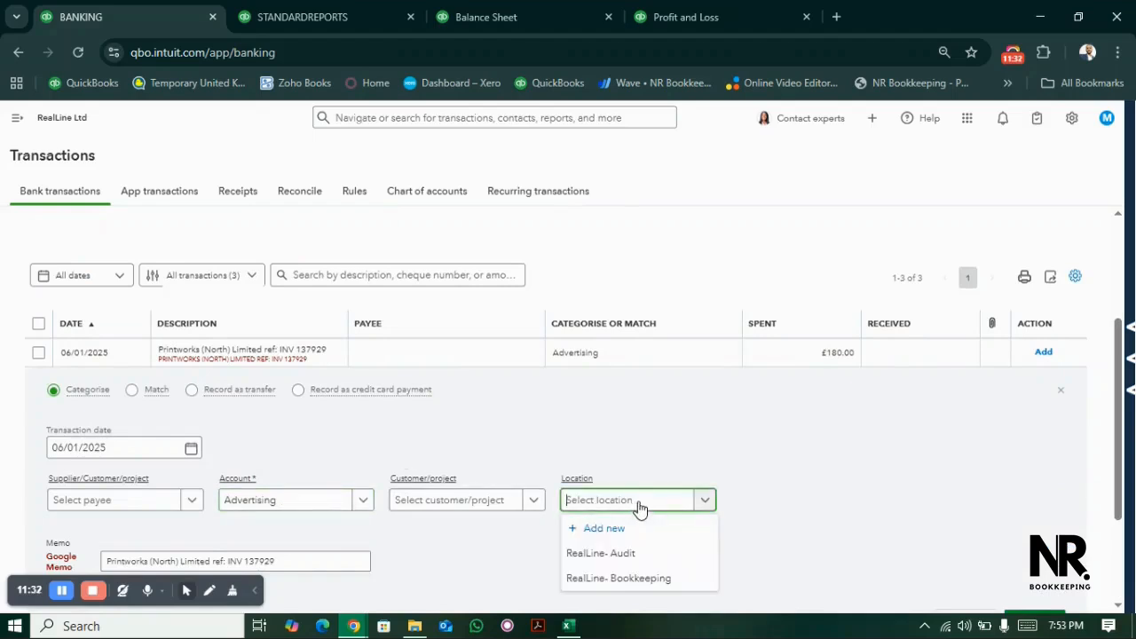
{"action": "left_click", "coordinate": [644, 579]}
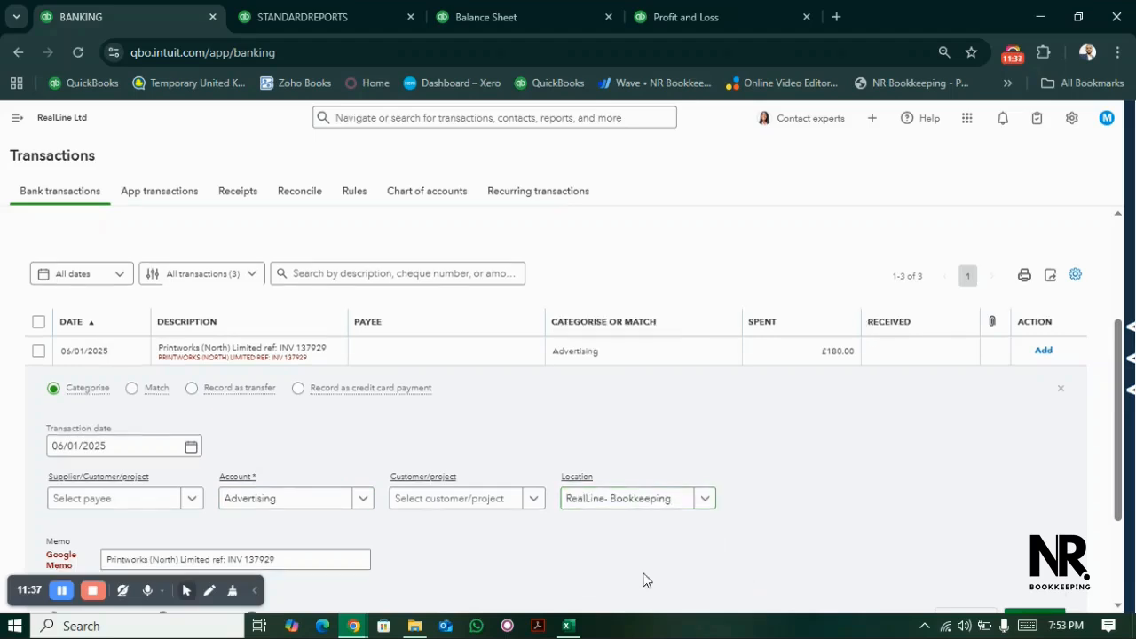
{"action": "scroll", "coordinate": [643, 580], "scroll_direction": "down", "scroll_amount": 1}
{"action": "left_click", "coordinate": [1030, 553]}
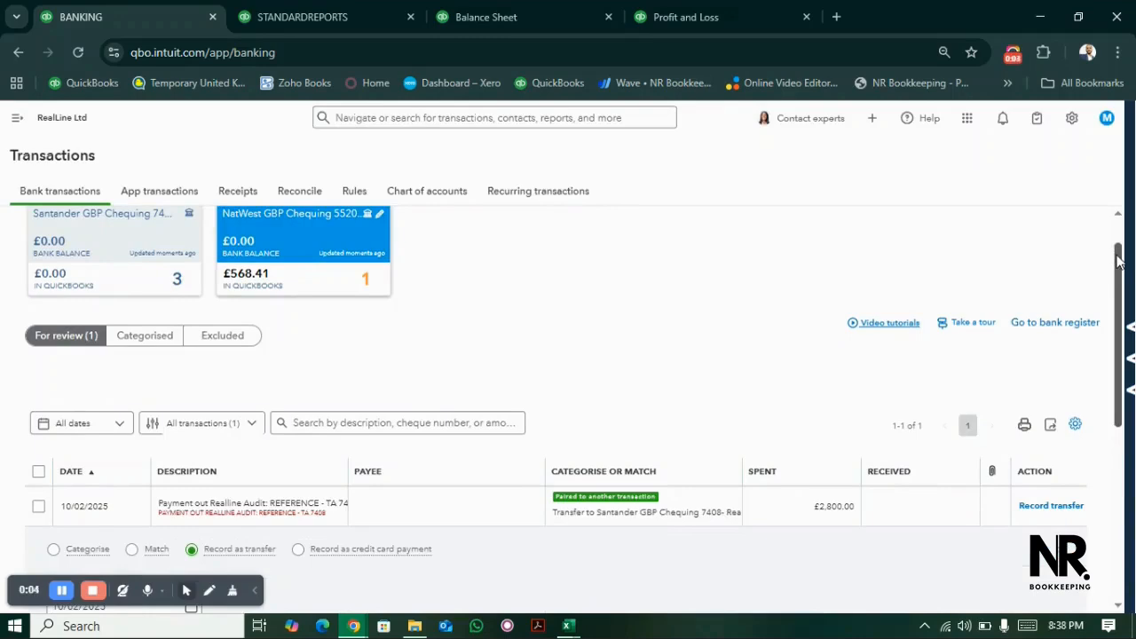
- Review the £2,800.00 payment in the NatWest account and its paired receipt in the Santander account
{"action": "left_click_drag", "start_coordinate": [1119, 258], "coordinate": [1116, 317]}
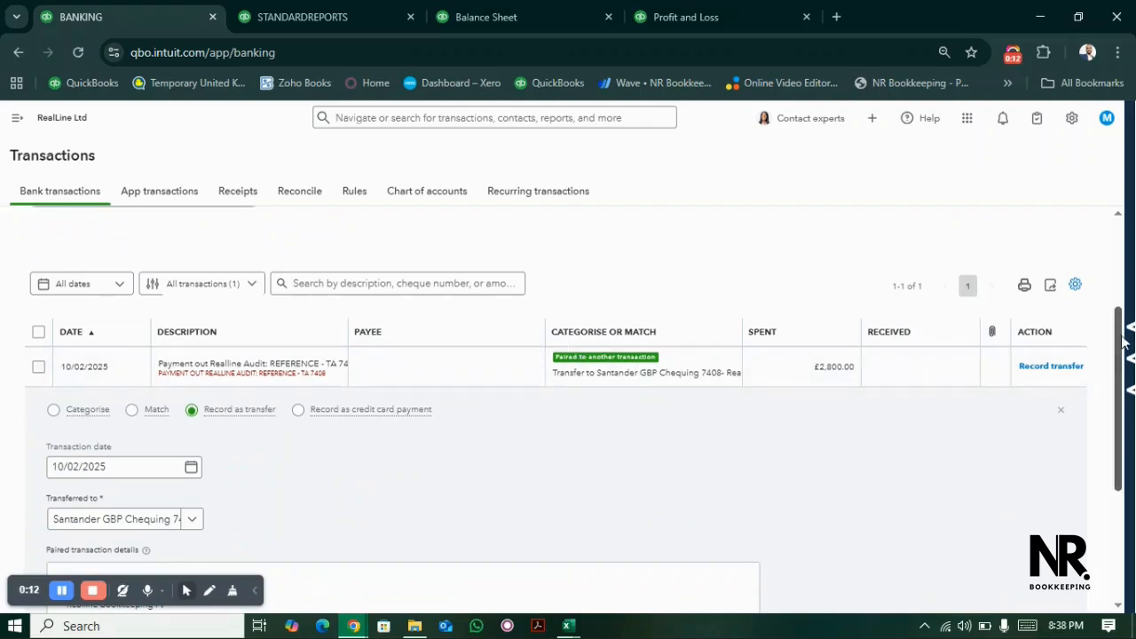
{"action": "scroll", "coordinate": [1123, 342], "scroll_direction": "up", "scroll_amount": 1}
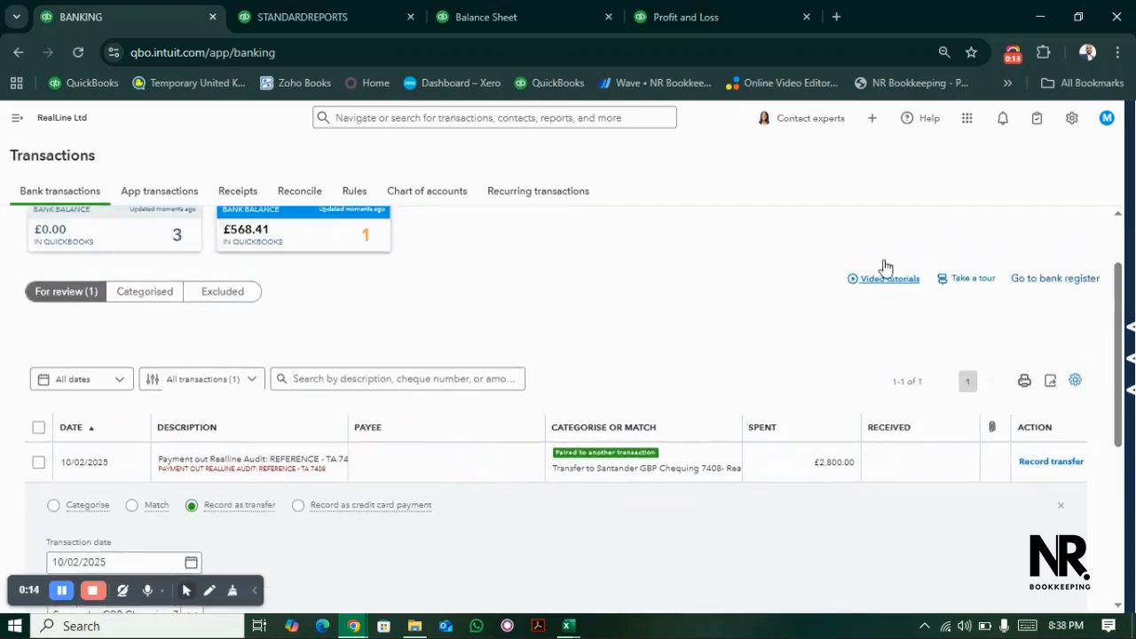
{"action": "left_click", "coordinate": [169, 238]}
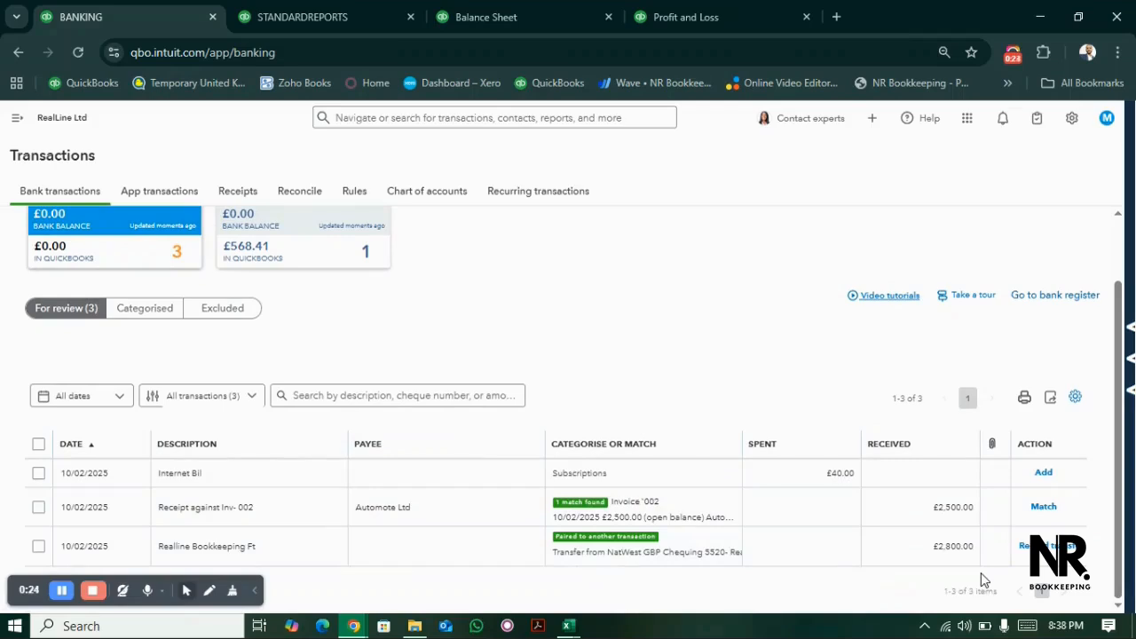
{"action": "left_click", "coordinate": [311, 241]}
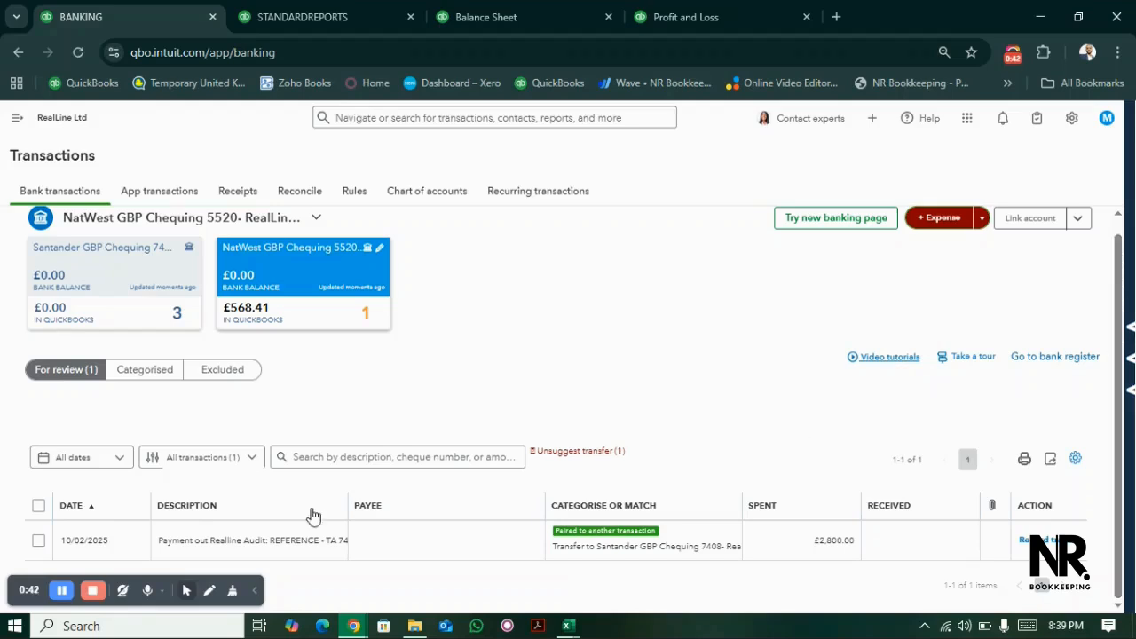
- Widen the description column, expand the £2,800.00 Realline Audit payment and change it from a transfer to Categorise
{"action": "left_click_drag", "start_coordinate": [342, 506], "coordinate": [390, 507]}
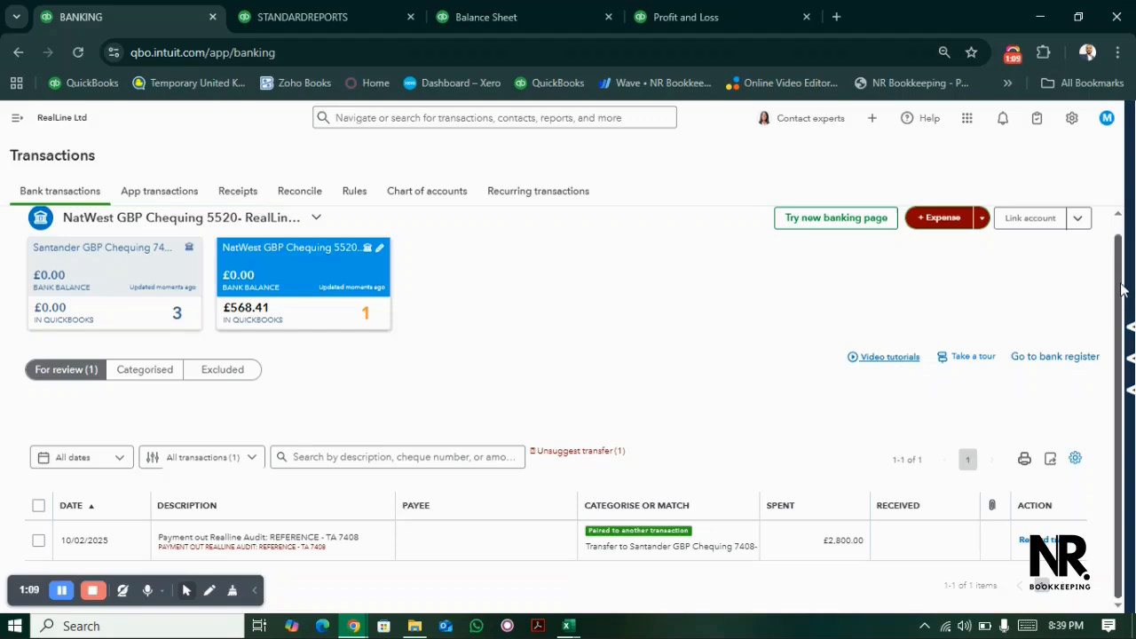
{"action": "left_click", "coordinate": [657, 535]}
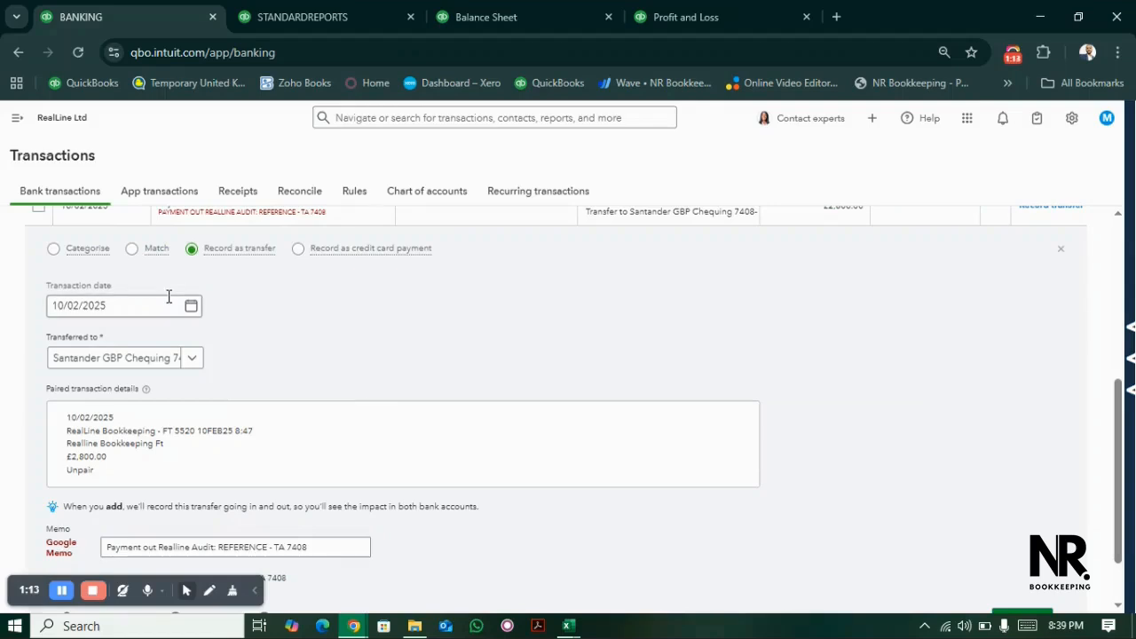
{"action": "left_click", "coordinate": [55, 249]}
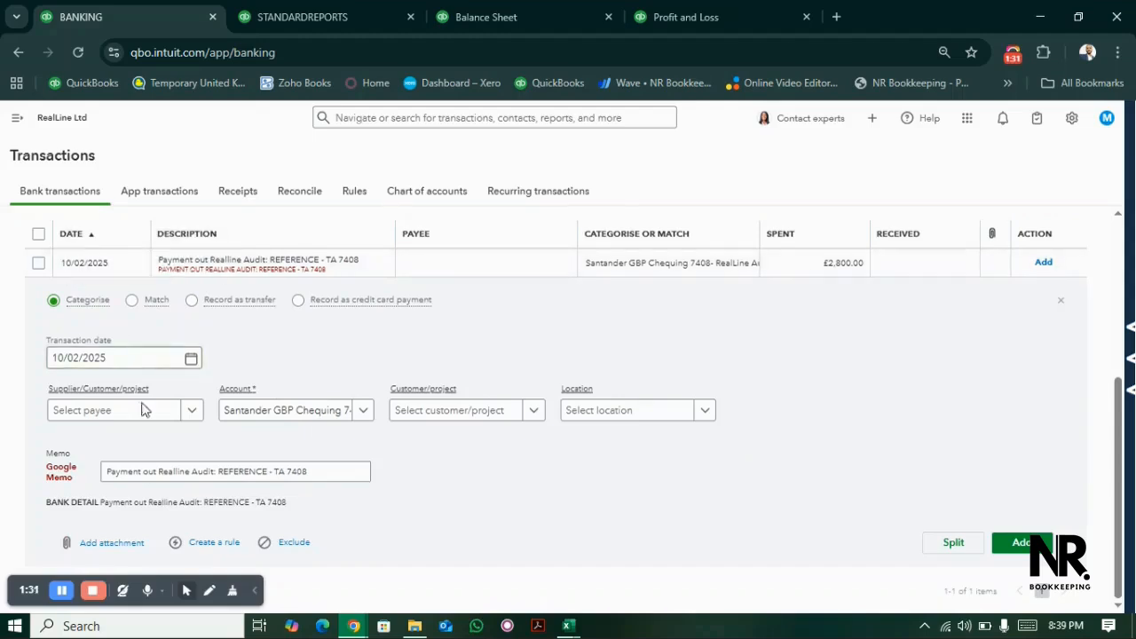
- Start a new account named Inter Comapny Loan Receivable- Audit for the £2,800.00 payment
{"action": "left_click", "coordinate": [233, 418]}
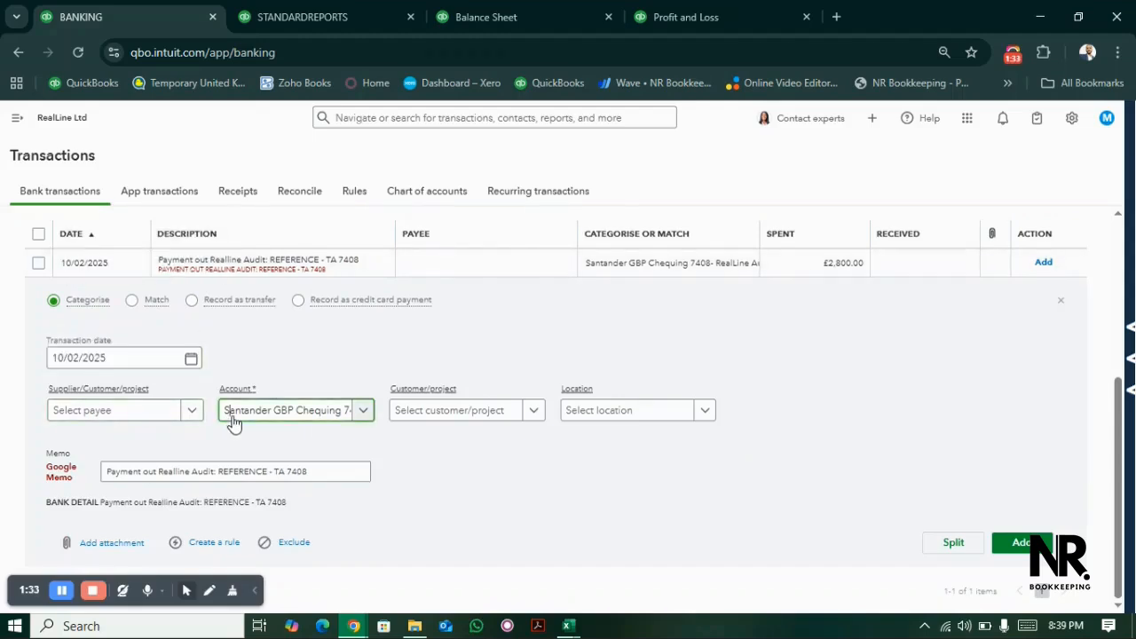
{"action": "type", "text": "In"}
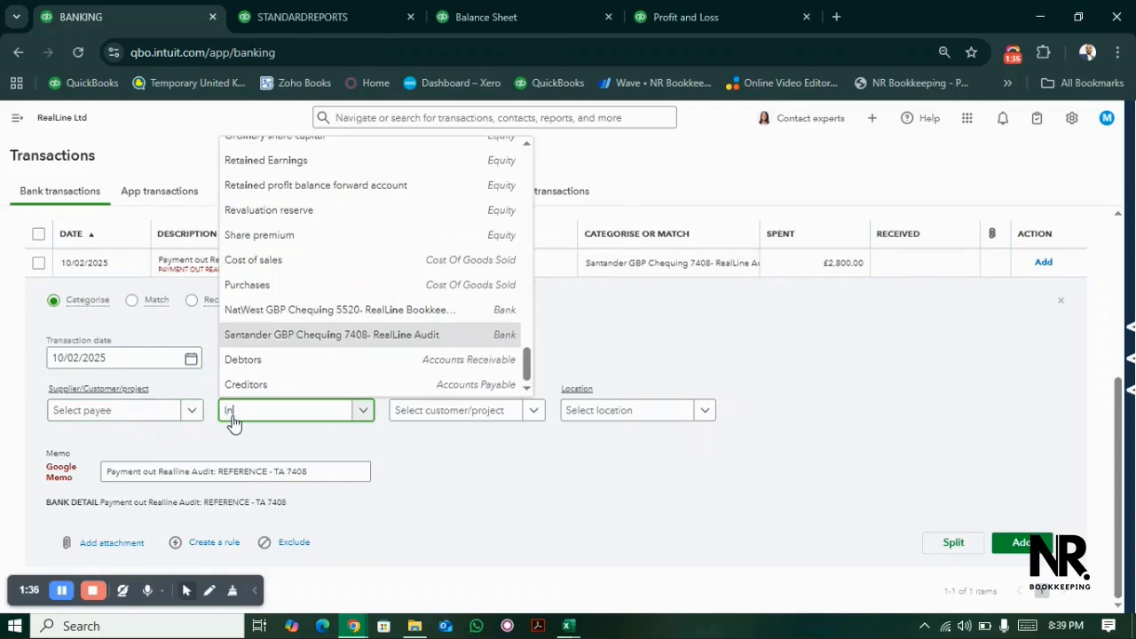
{"action": "type", "text": "ter "}
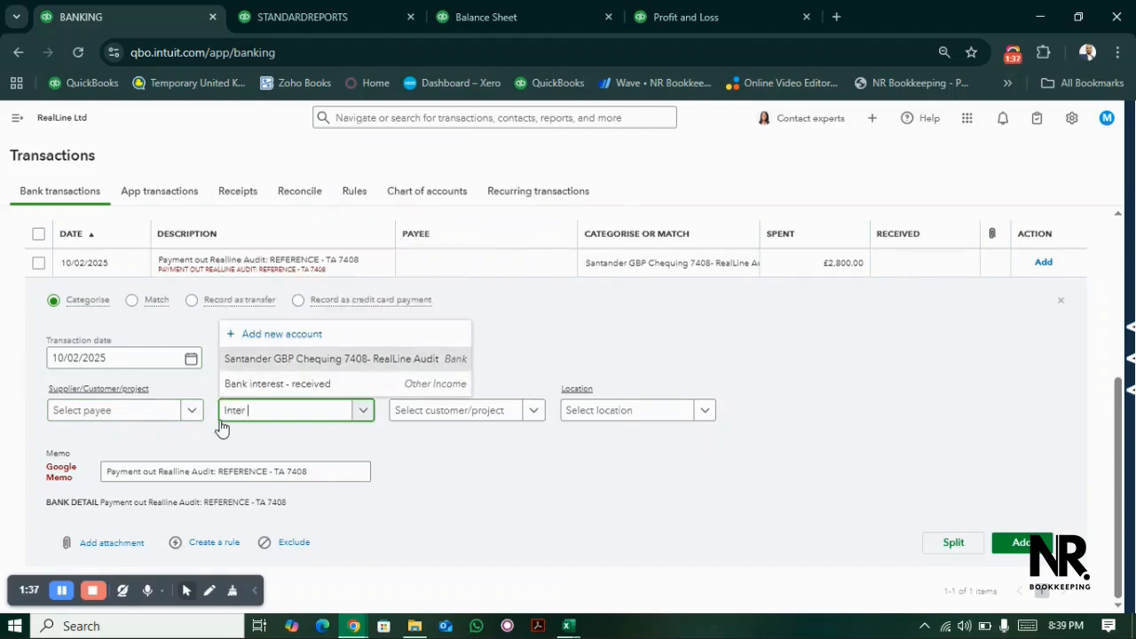
{"action": "type", "text": "Comapny Loan Re"}
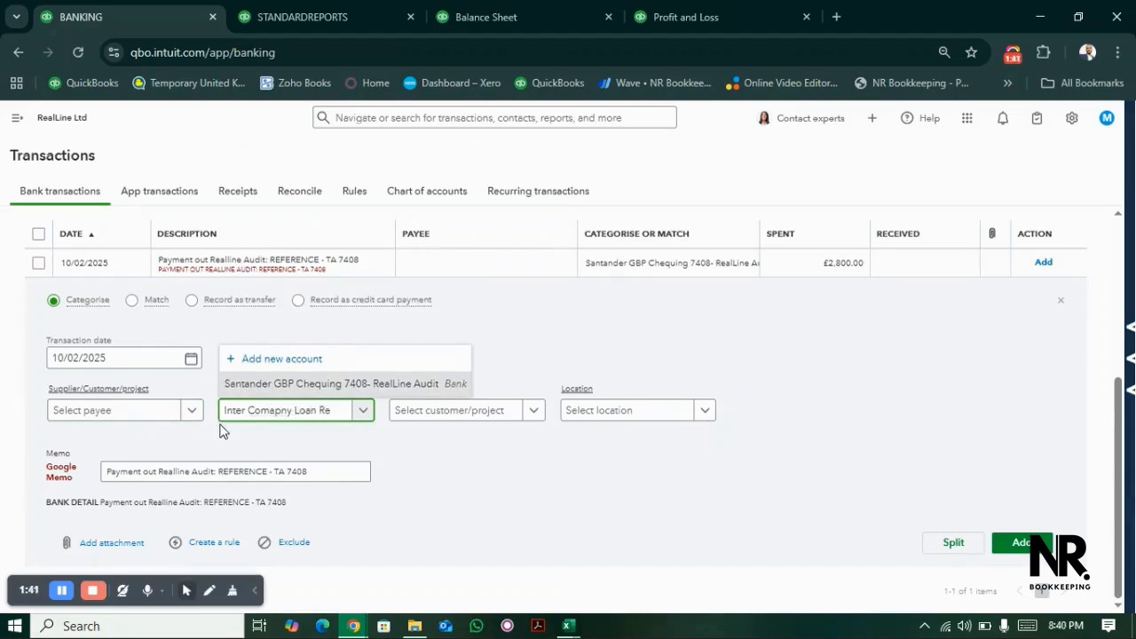
{"action": "type", "text": "ceivable- Audit"}
{"action": "left_click", "coordinate": [280, 365]}
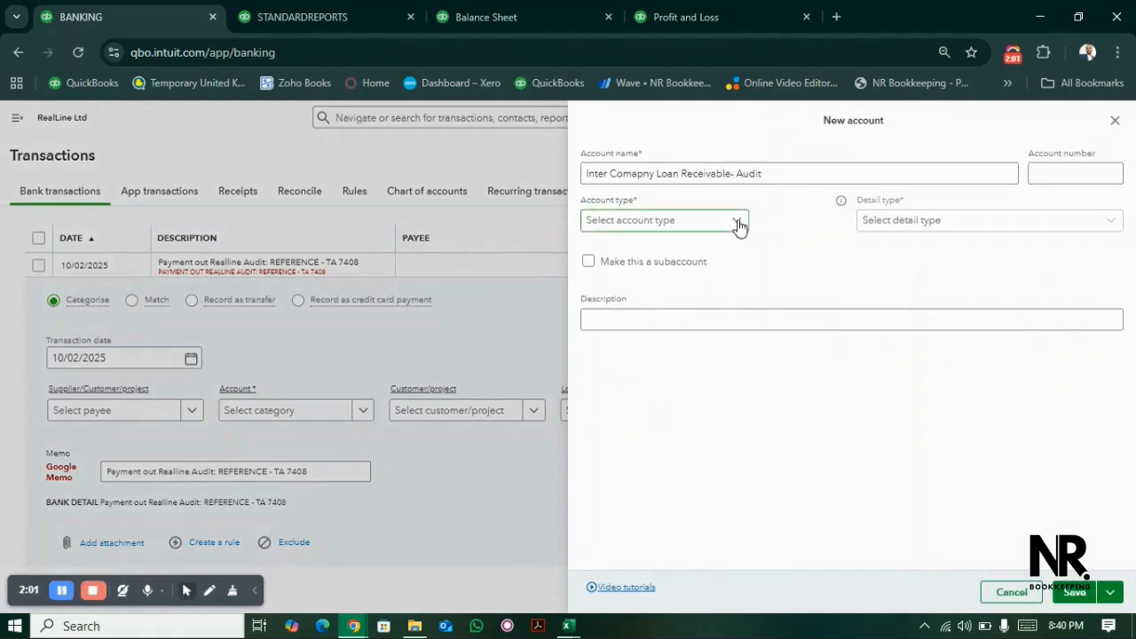
- Set the new account's type to Current assets and its detail type to Loans to Others, and save it
{"action": "left_click", "coordinate": [738, 224]}
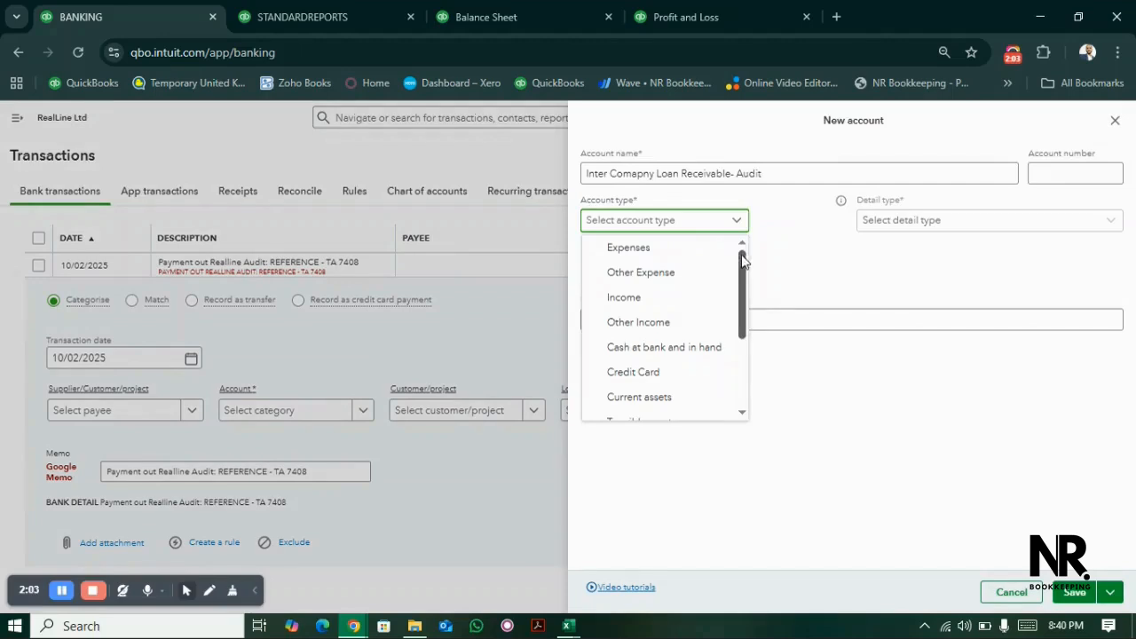
{"action": "scroll", "coordinate": [743, 271], "scroll_direction": "down", "scroll_amount": 2}
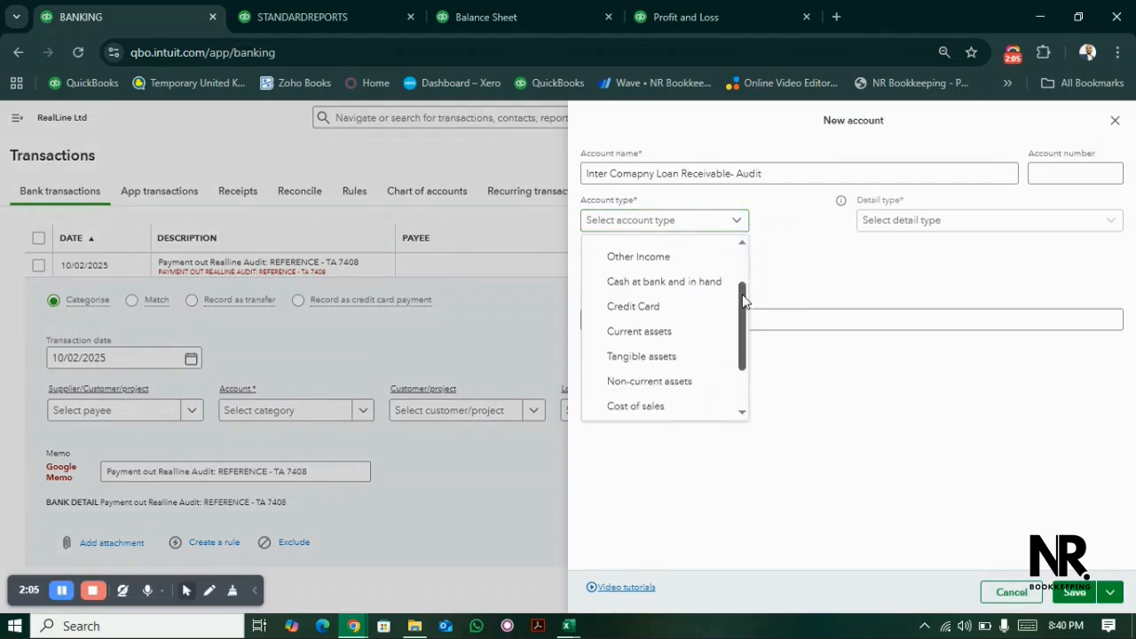
{"action": "left_click", "coordinate": [672, 333]}
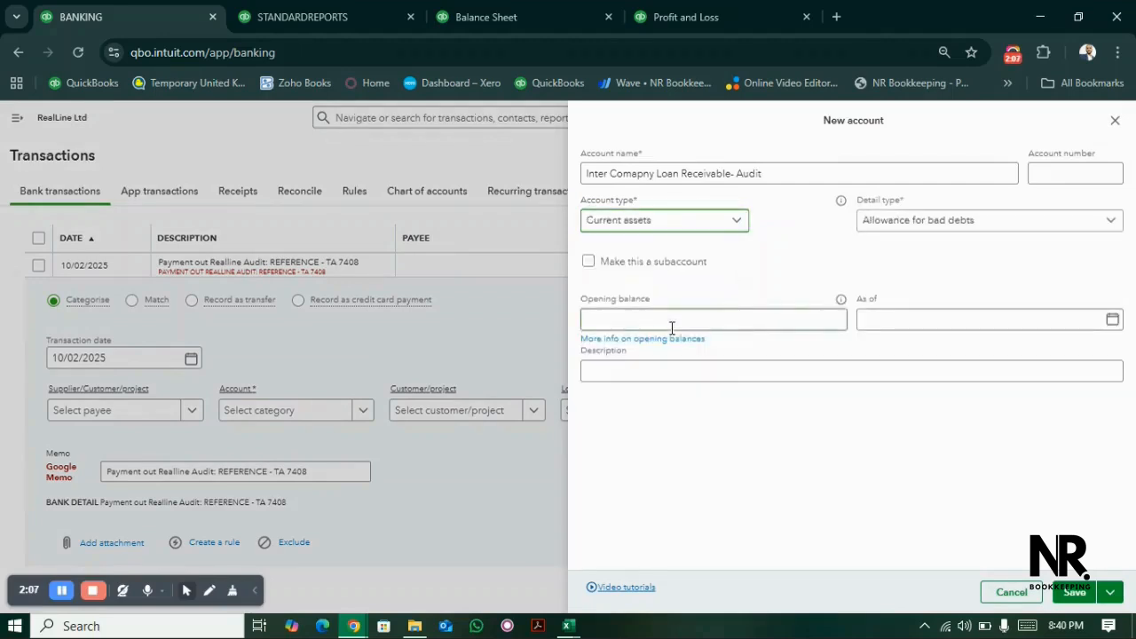
{"action": "left_click", "coordinate": [917, 232]}
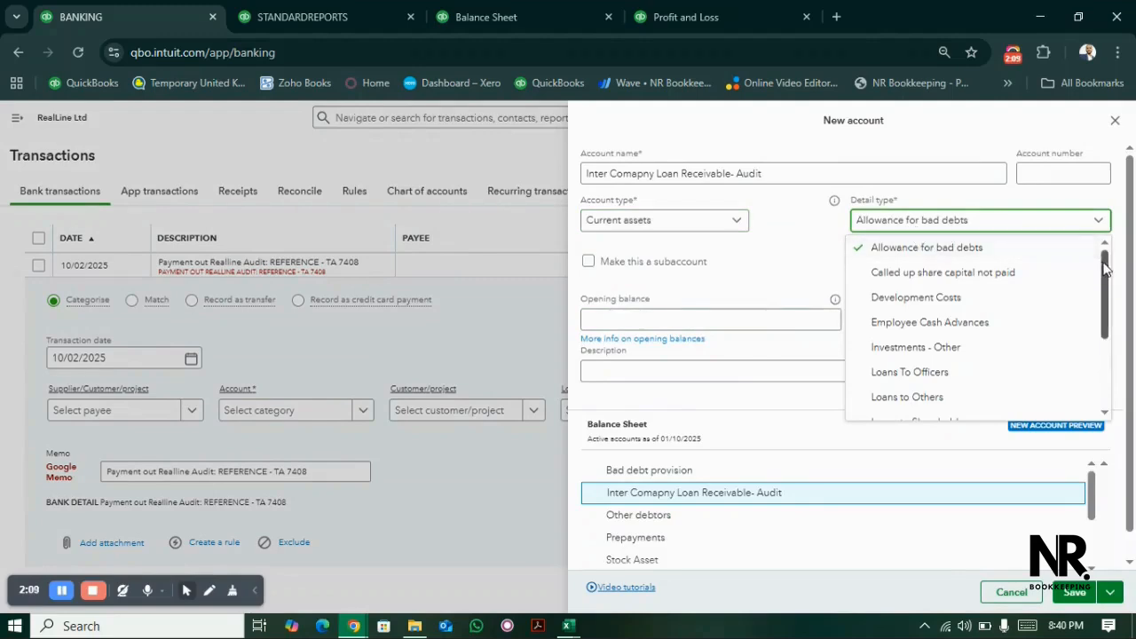
{"action": "scroll", "coordinate": [1106, 268], "scroll_direction": "down", "scroll_amount": 1}
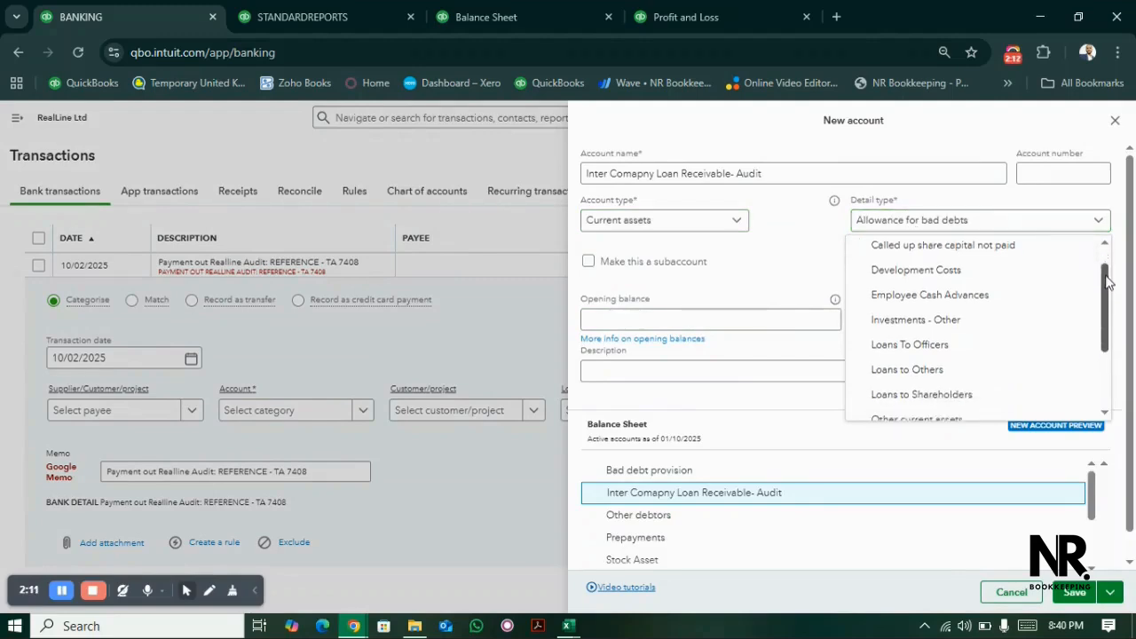
{"action": "left_click", "coordinate": [947, 364]}
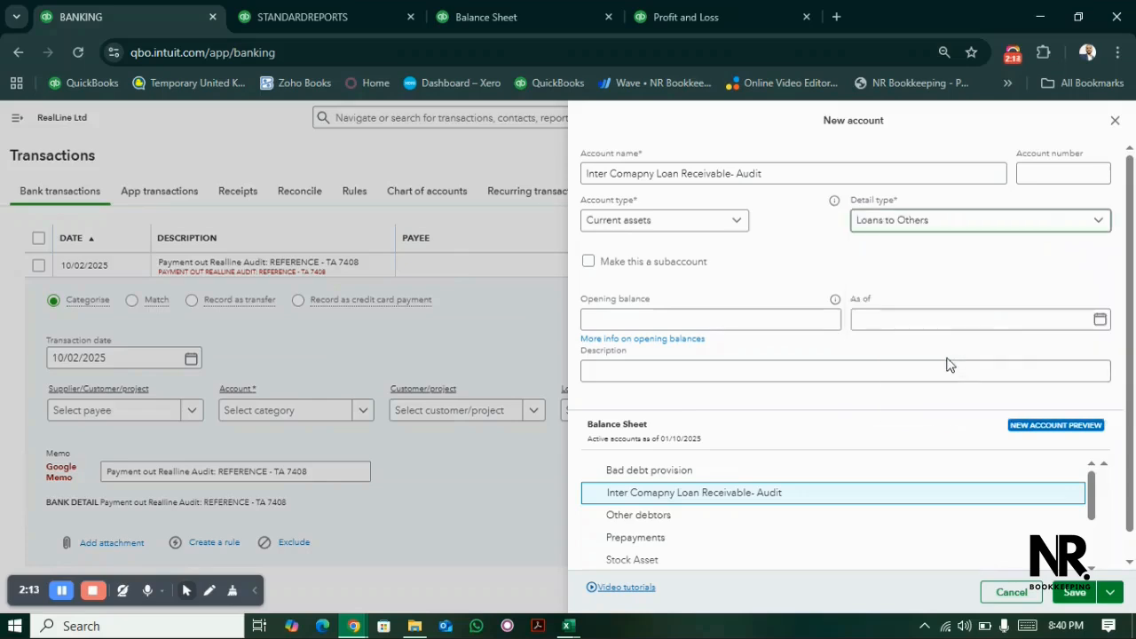
{"action": "left_click", "coordinate": [1076, 593]}
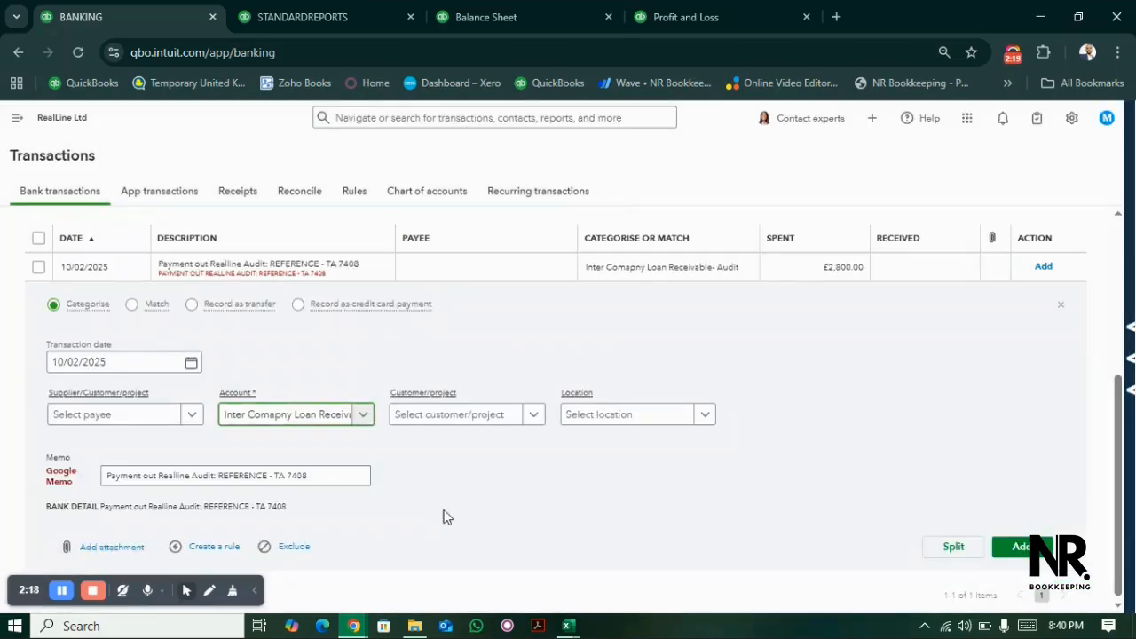
- Assign the location RealLine- Bookkeeping to the £2,800.00 payment and add the transaction
{"action": "left_click", "coordinate": [645, 419]}
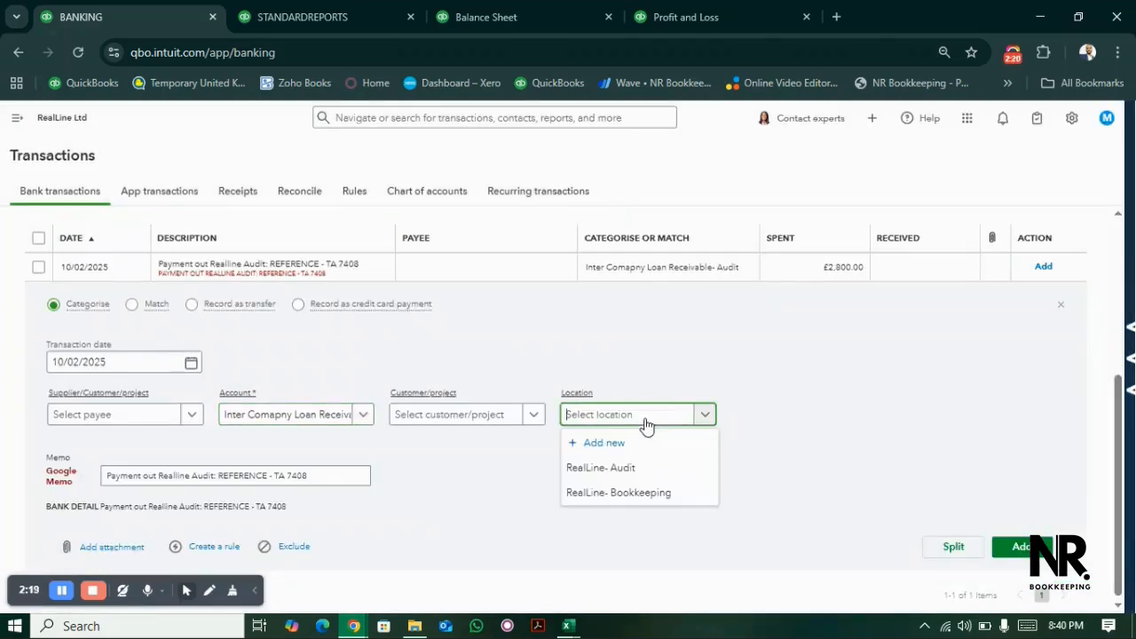
{"action": "left_click", "coordinate": [648, 493]}
{"action": "left_click", "coordinate": [1012, 546]}
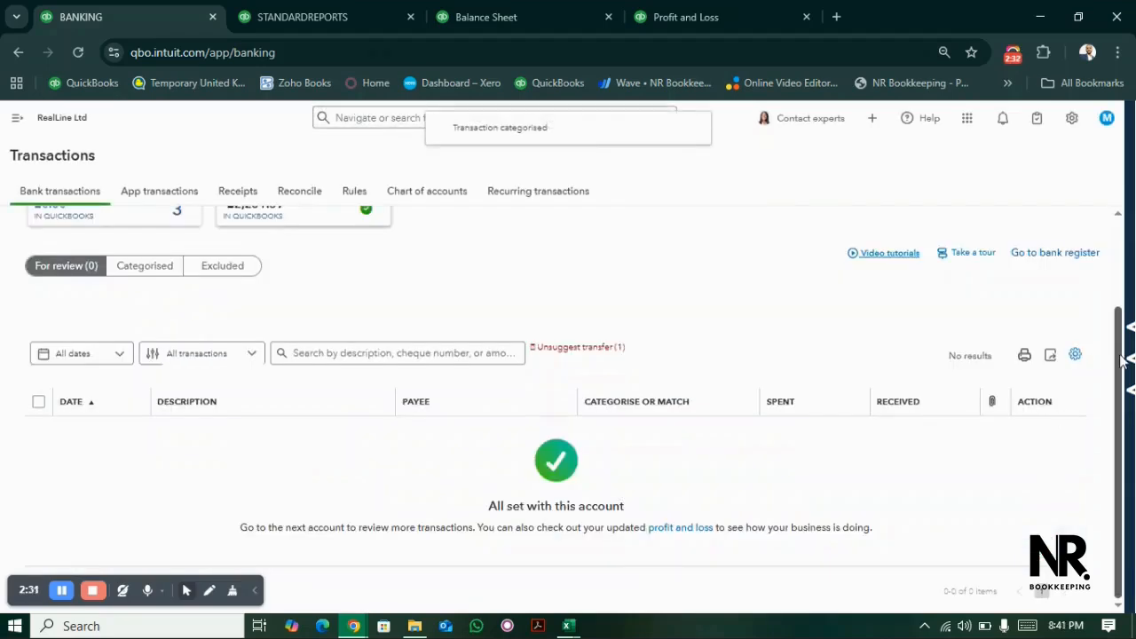
- Switch to the Santander GBP Chequing account's transactions awaiting review
{"action": "scroll", "coordinate": [1123, 360], "scroll_direction": "up", "scroll_amount": 2}
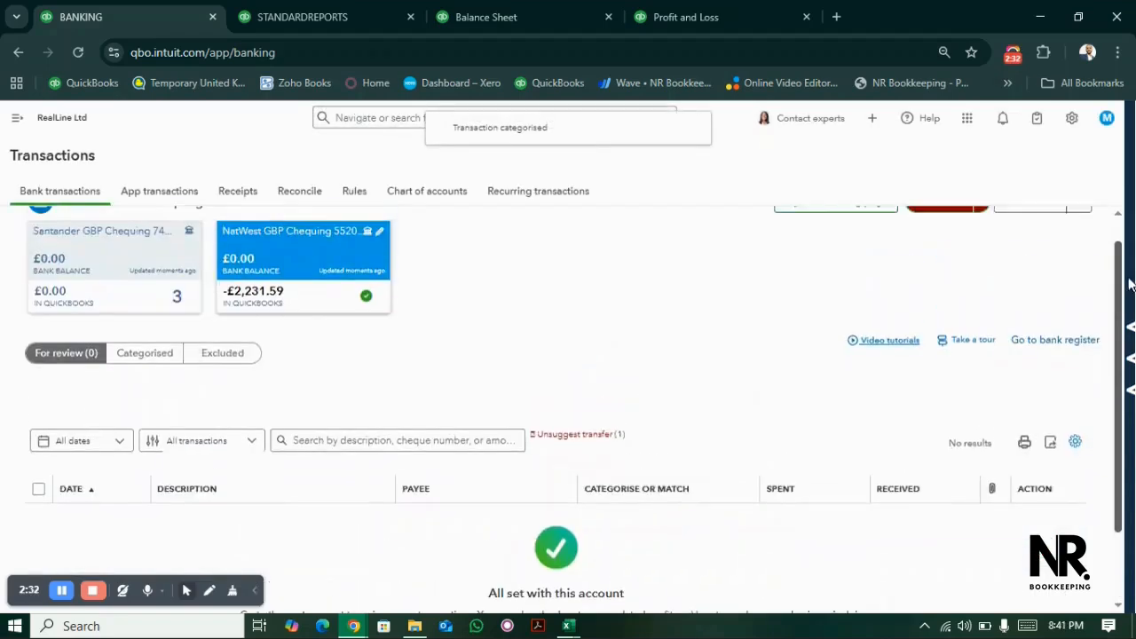
{"action": "left_click", "coordinate": [169, 276]}
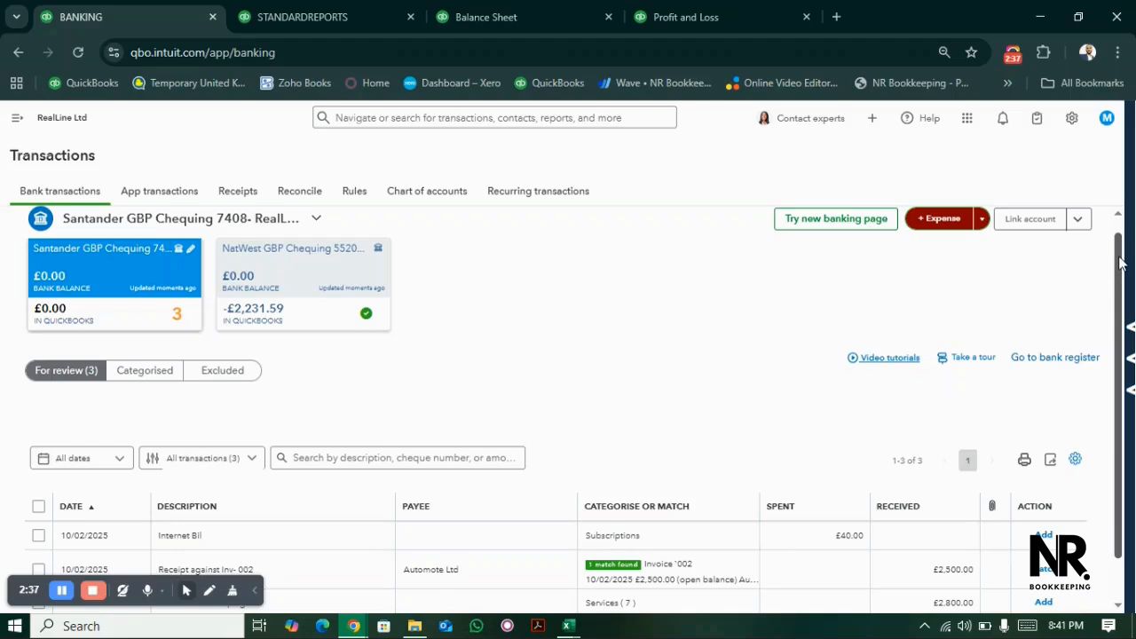
{"action": "scroll", "coordinate": [1120, 254], "scroll_direction": "down", "scroll_amount": 1}
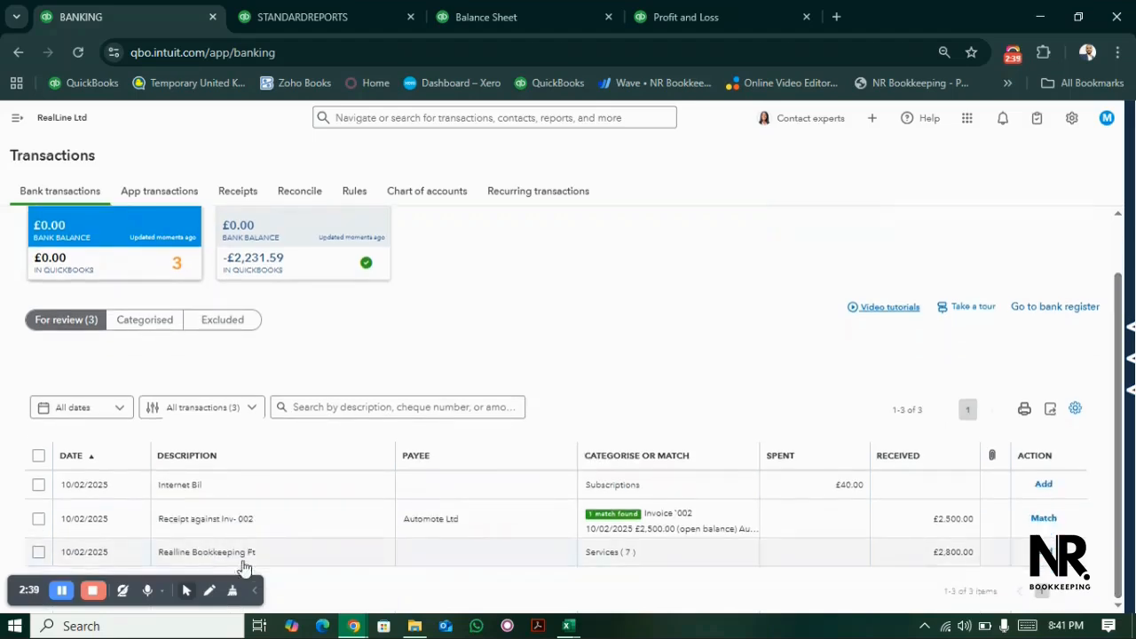
- Open the £40.00 Internet Bil transaction for categorising and enter Internet as its account
{"action": "left_click", "coordinate": [218, 485]}
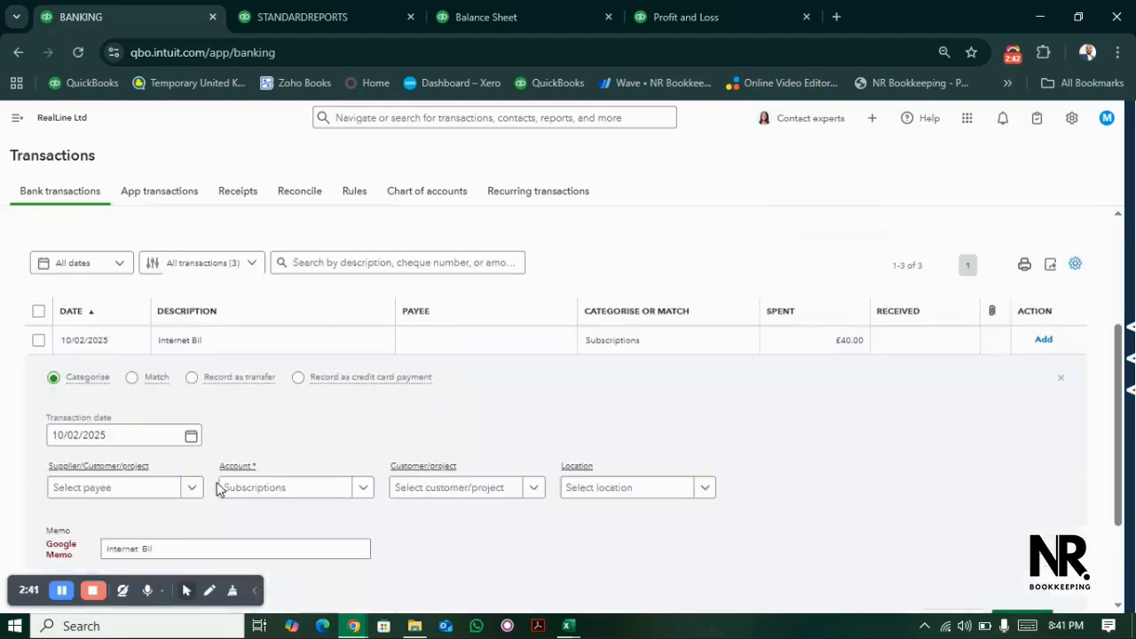
{"action": "left_click", "coordinate": [255, 494]}
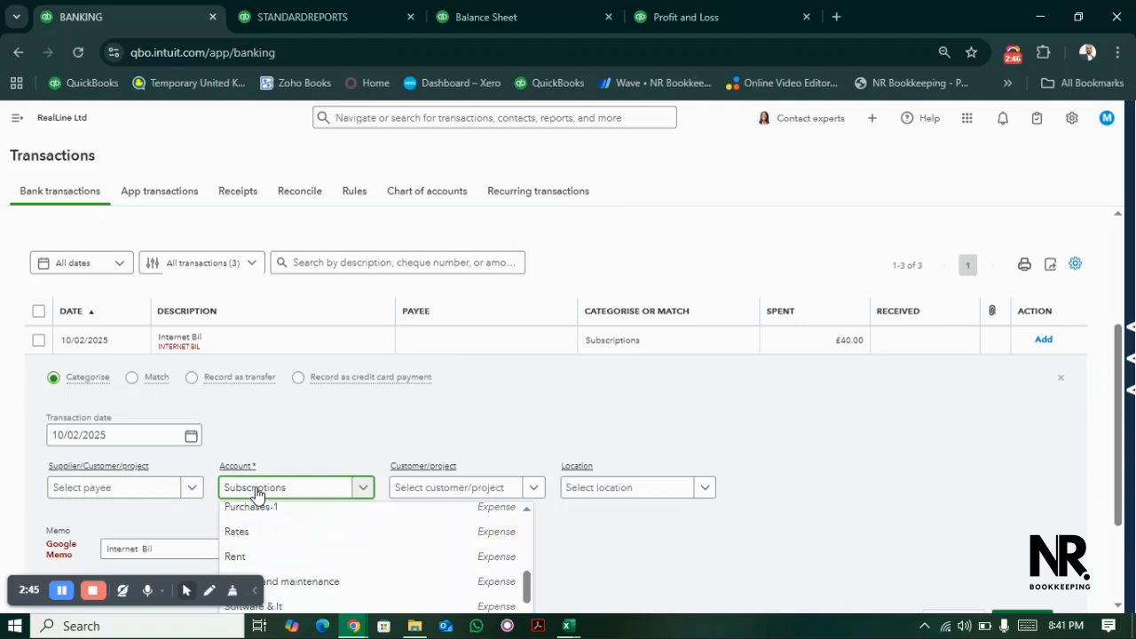
{"action": "key", "text": "ctrl+a"}
{"action": "type", "text": "Inter"}
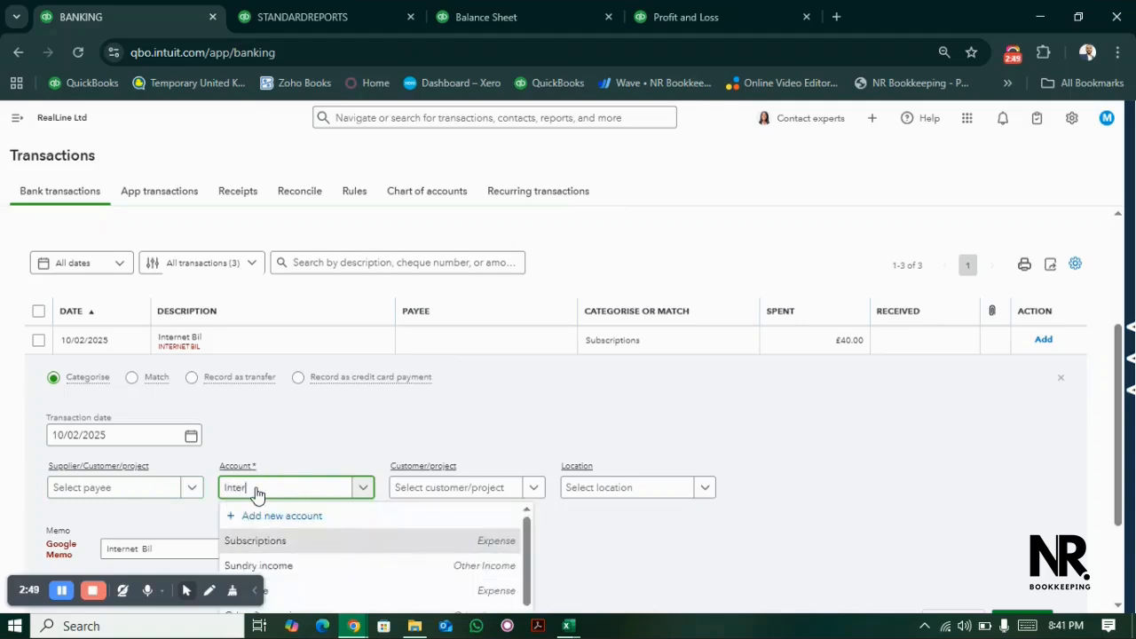
{"action": "type", "text": "net"}
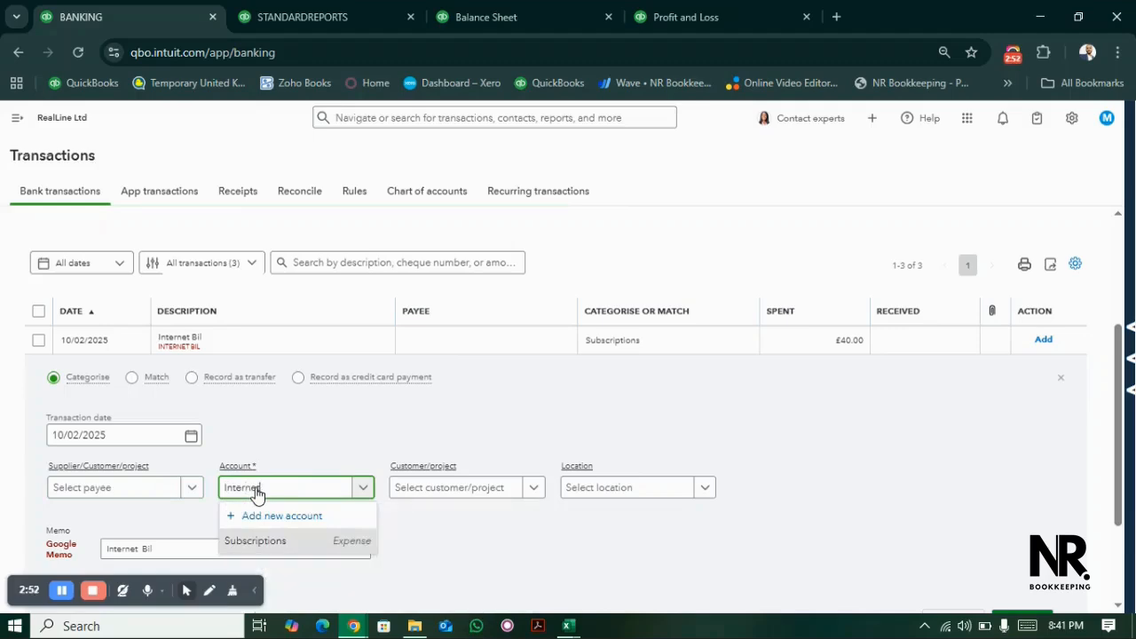
{"action": "left_click", "coordinate": [297, 549]}
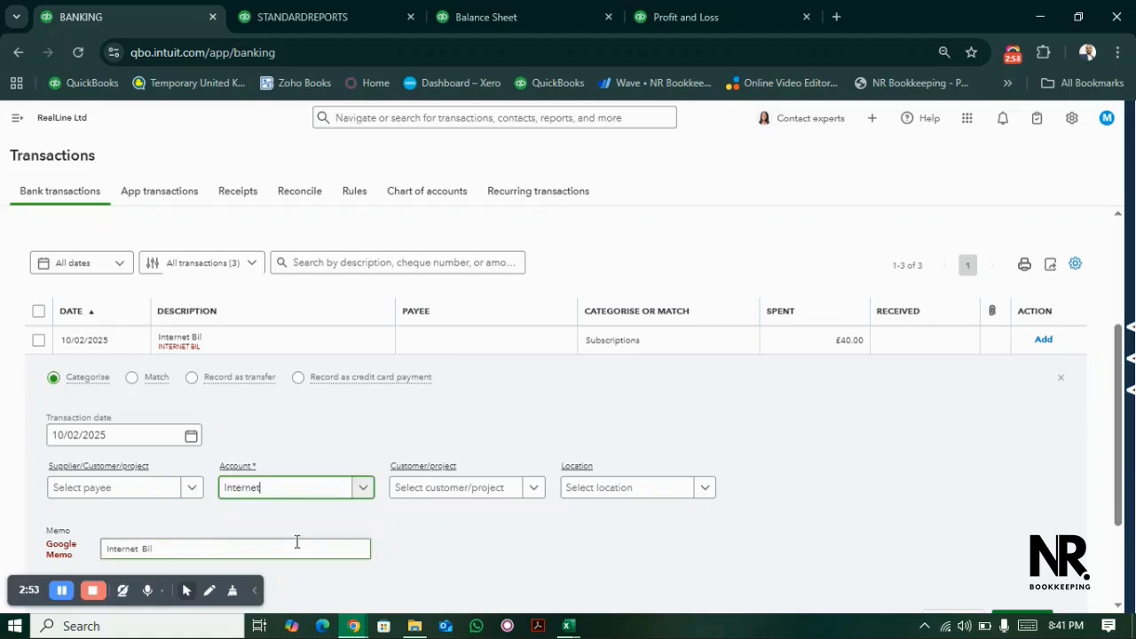
- Add the Internet Bil transaction with the location RealLine- Audit, and match the £2,500.00 receipt to Invoice '002
{"action": "left_click", "coordinate": [648, 501]}
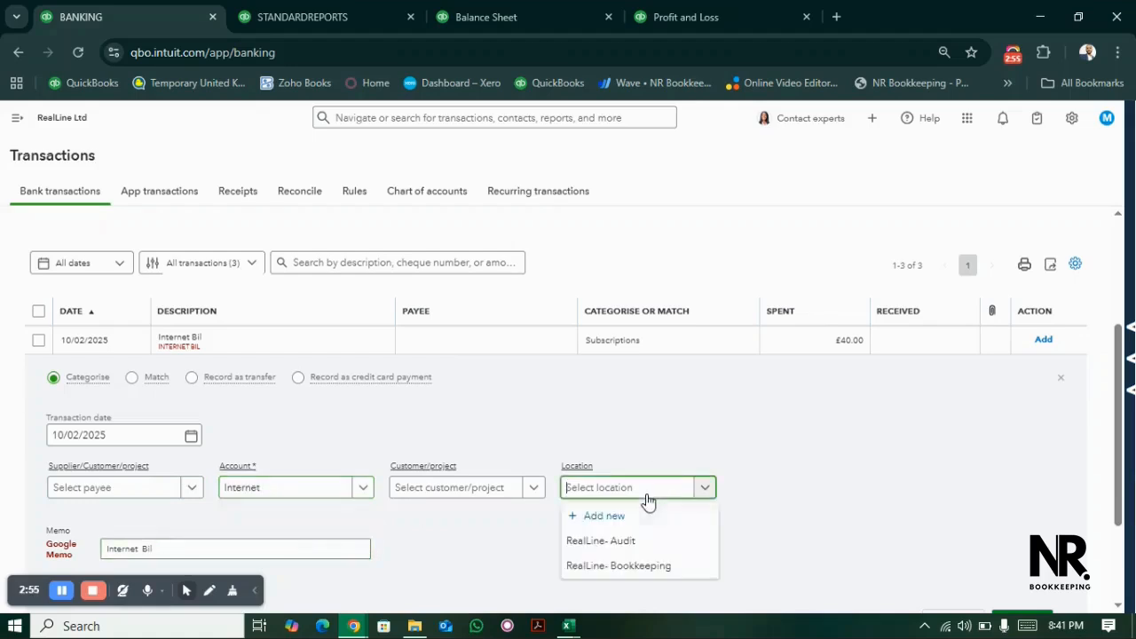
{"action": "left_click", "coordinate": [628, 541]}
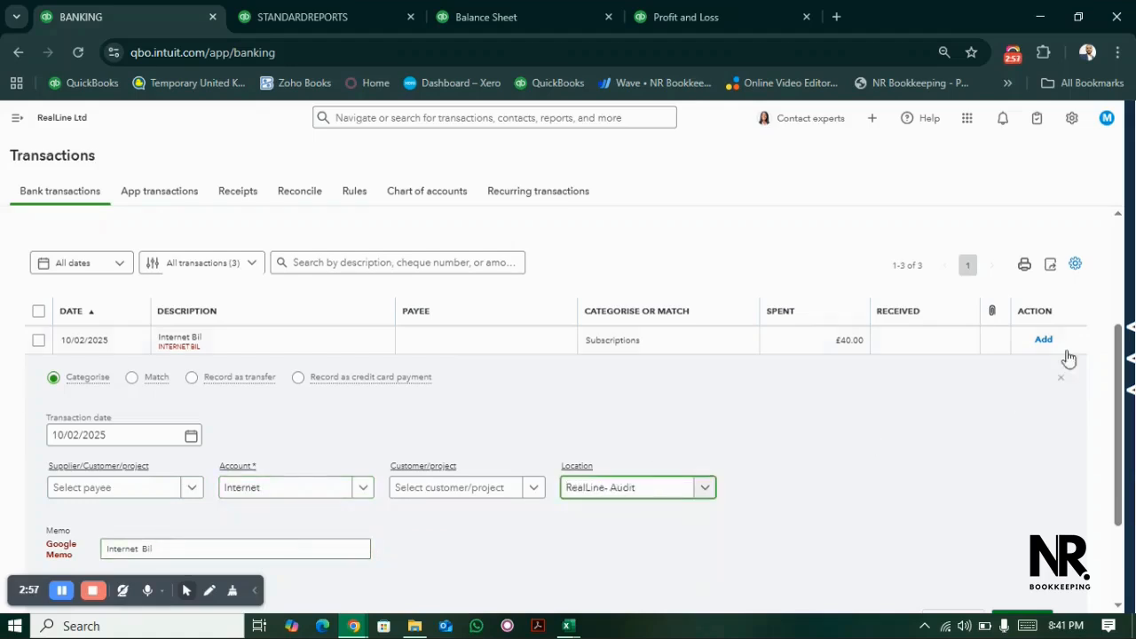
{"action": "left_click_drag", "start_coordinate": [1118, 344], "coordinate": [1120, 432]}
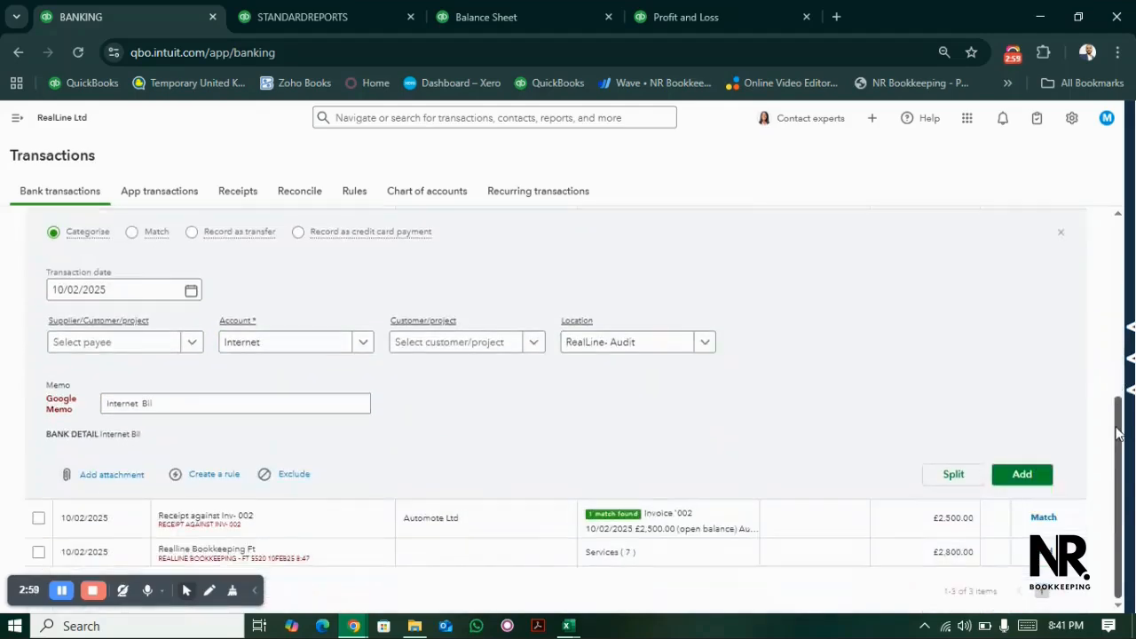
{"action": "left_click", "coordinate": [1029, 477]}
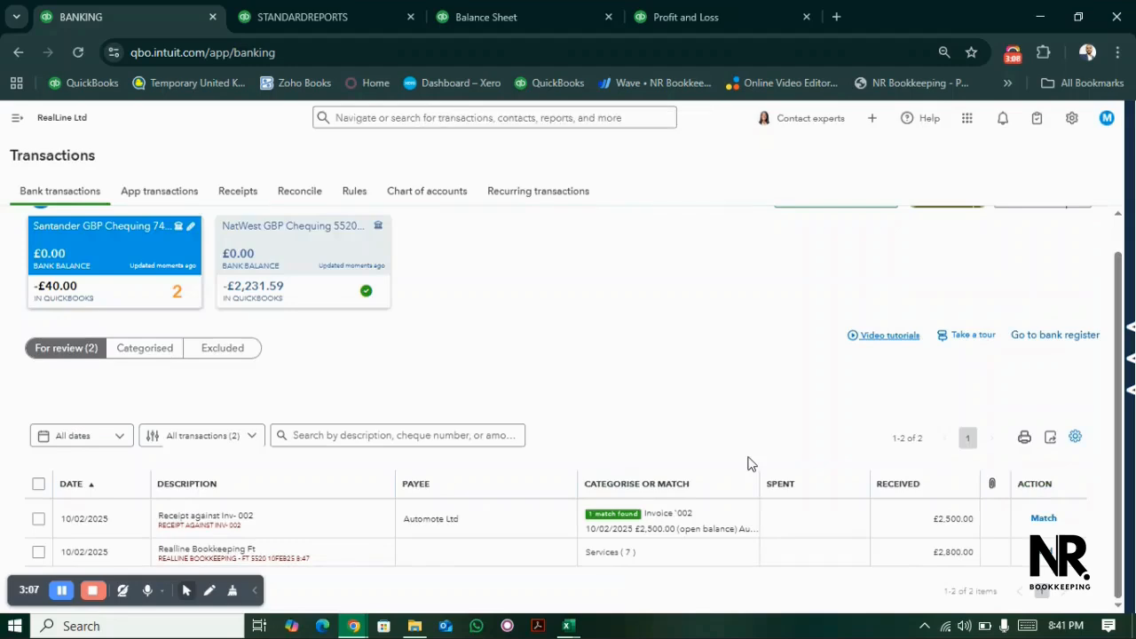
{"action": "left_click", "coordinate": [1048, 521]}
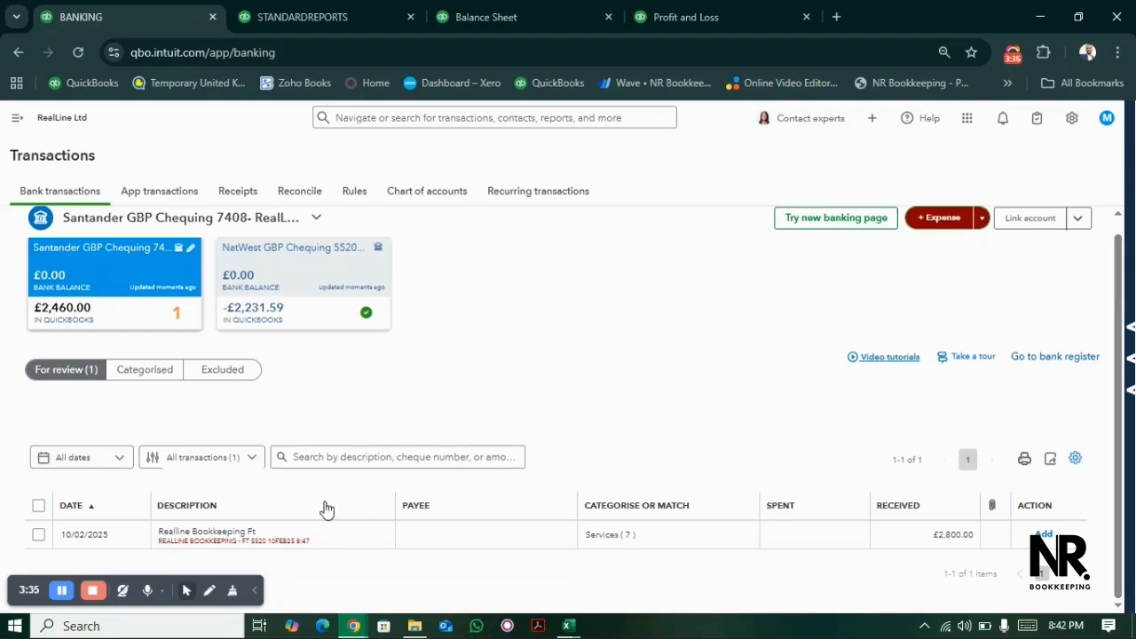
- Start a new account named Inter Company Loan Payables- Bookkeeping for the £2,800.00 receipt from RealLine Bookkeeping
{"action": "left_click", "coordinate": [281, 533]}
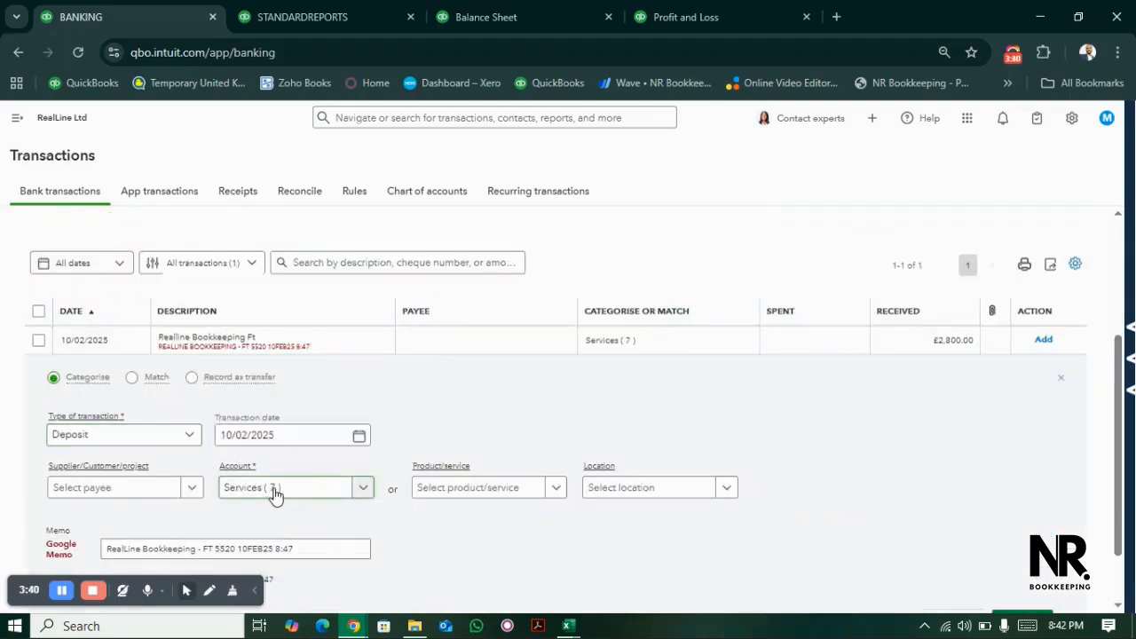
{"action": "left_click", "coordinate": [275, 495]}
{"action": "type", "text": "Inter"}
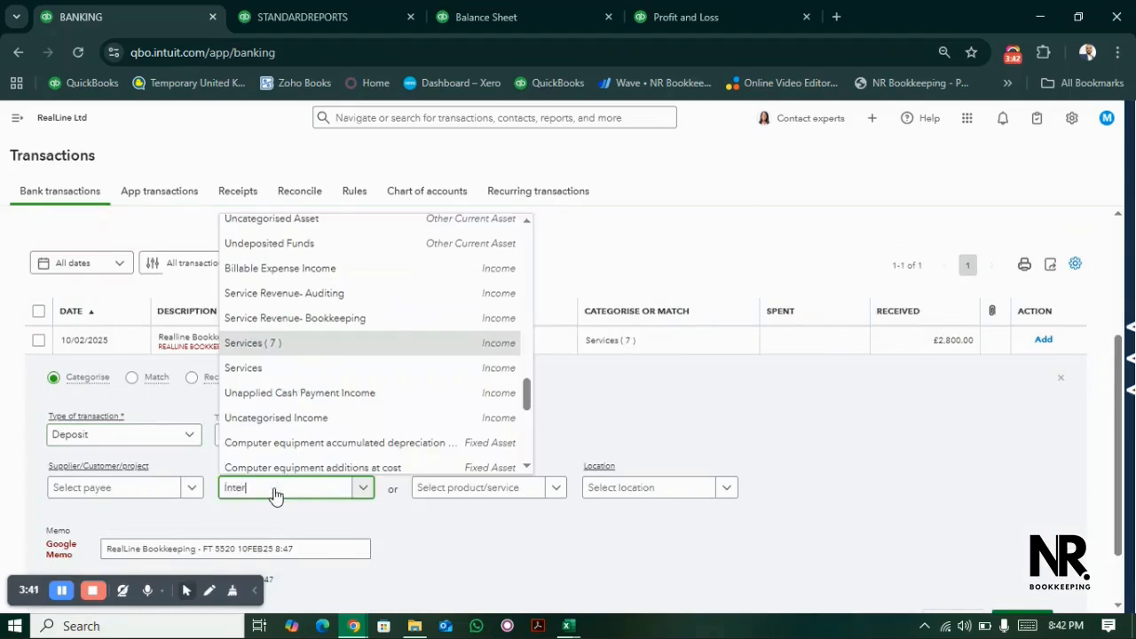
{"action": "type", "text": "omp"}
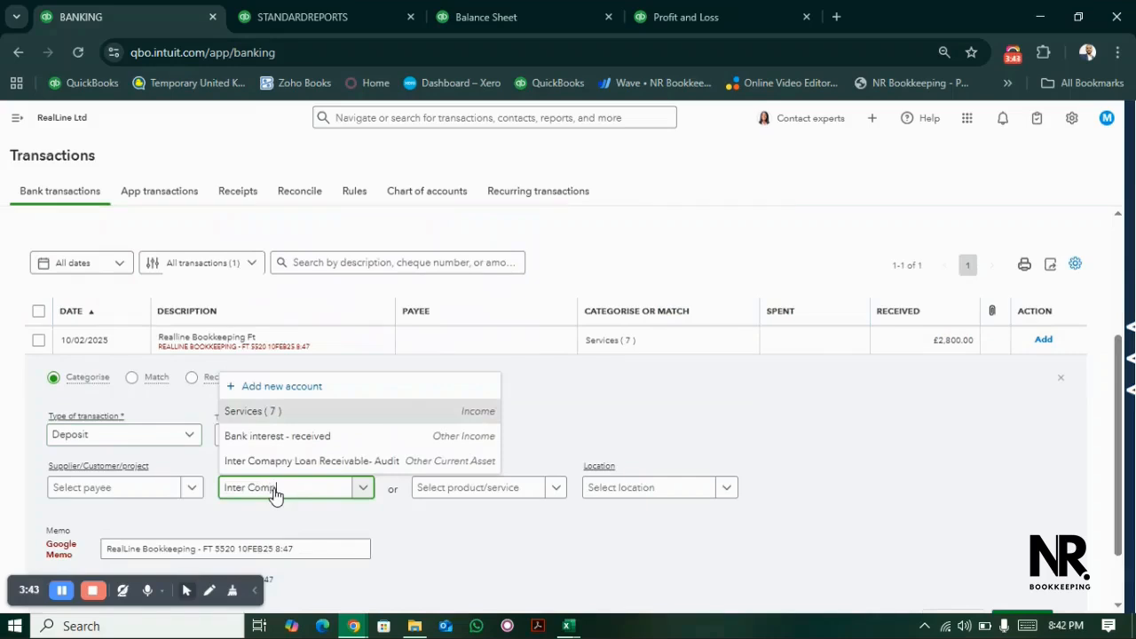
{"action": "type", "text": "any Loan Pay"}
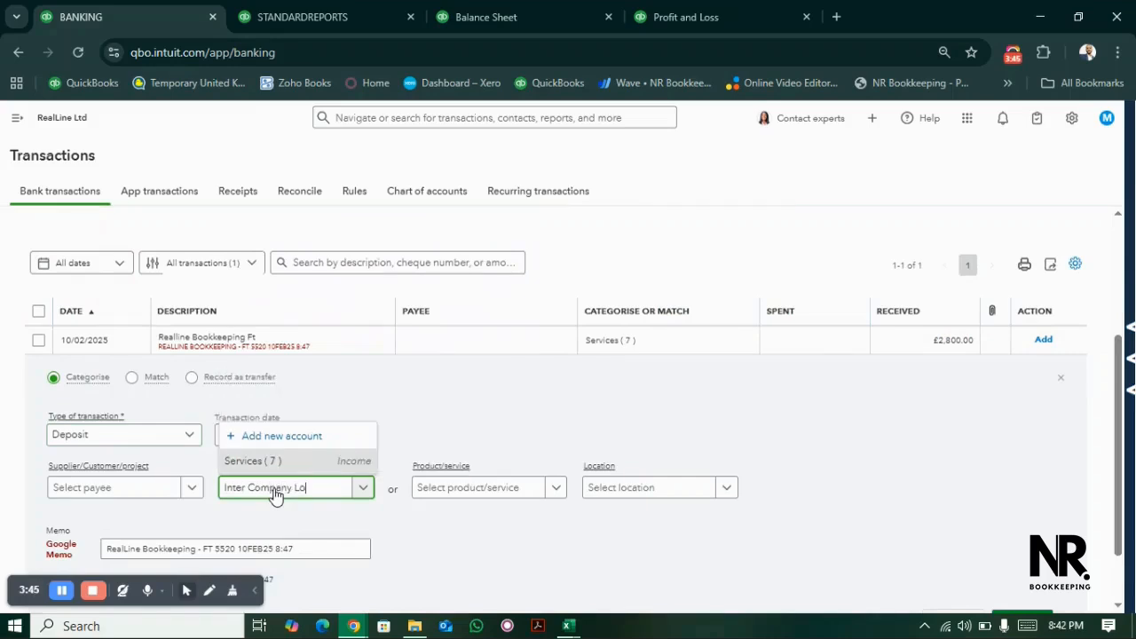
{"action": "type", "text": "ables- Bookkeeping"}
{"action": "left_click", "coordinate": [292, 439]}
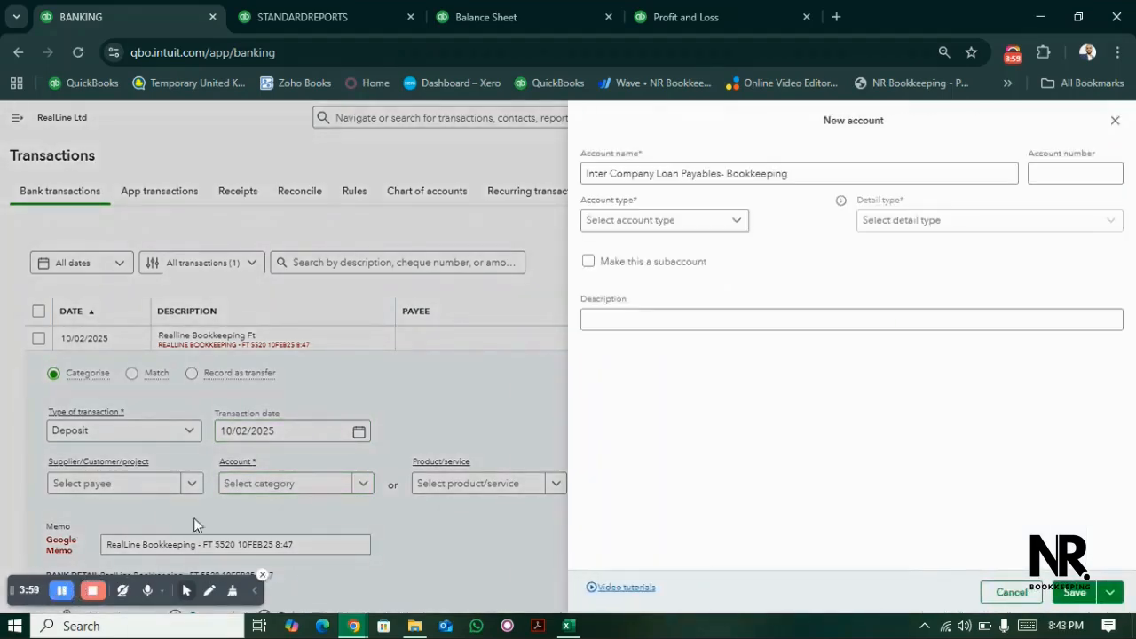
- Set the new account's type to Current liabilities and its detail type to Loan Payable, and save it
{"action": "left_click", "coordinate": [719, 229]}
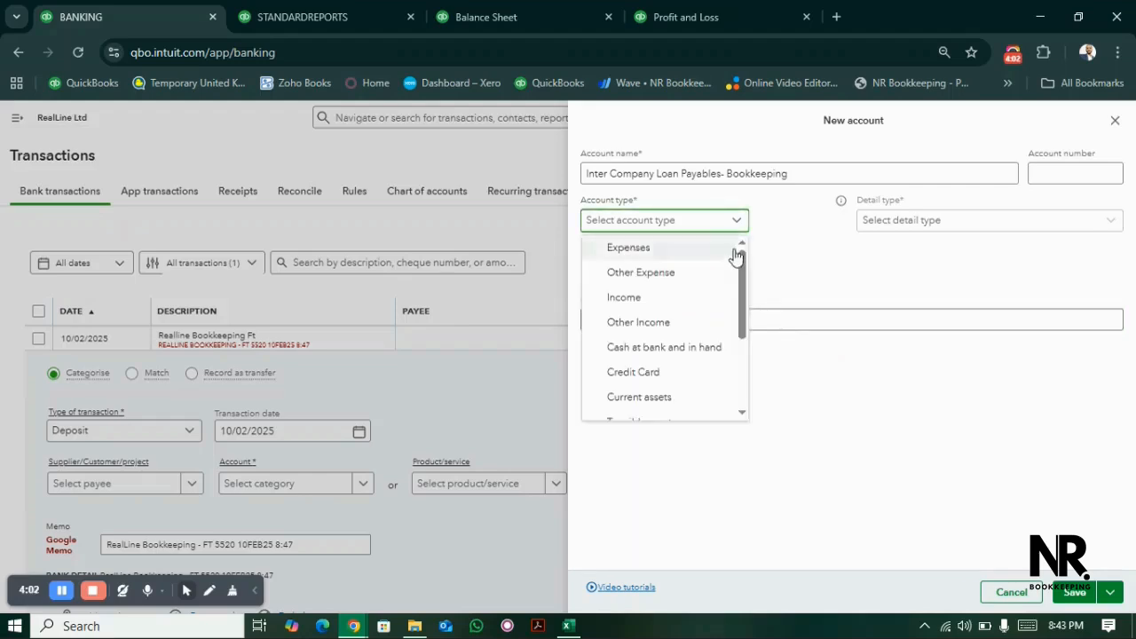
{"action": "left_click_drag", "start_coordinate": [742, 266], "coordinate": [745, 325]}
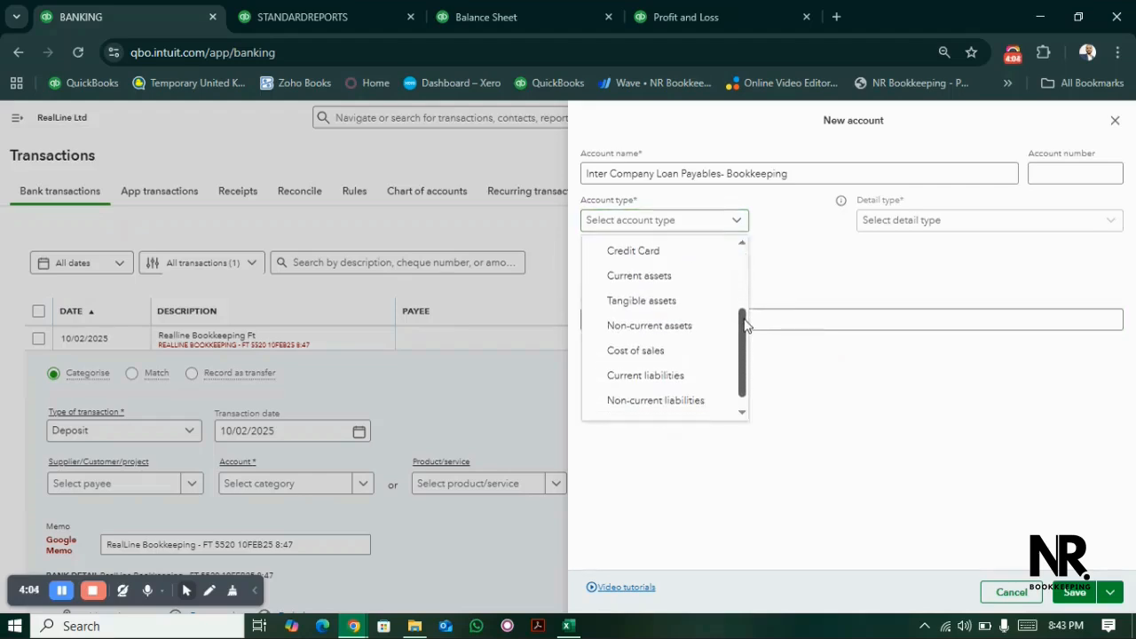
{"action": "left_click", "coordinate": [690, 375]}
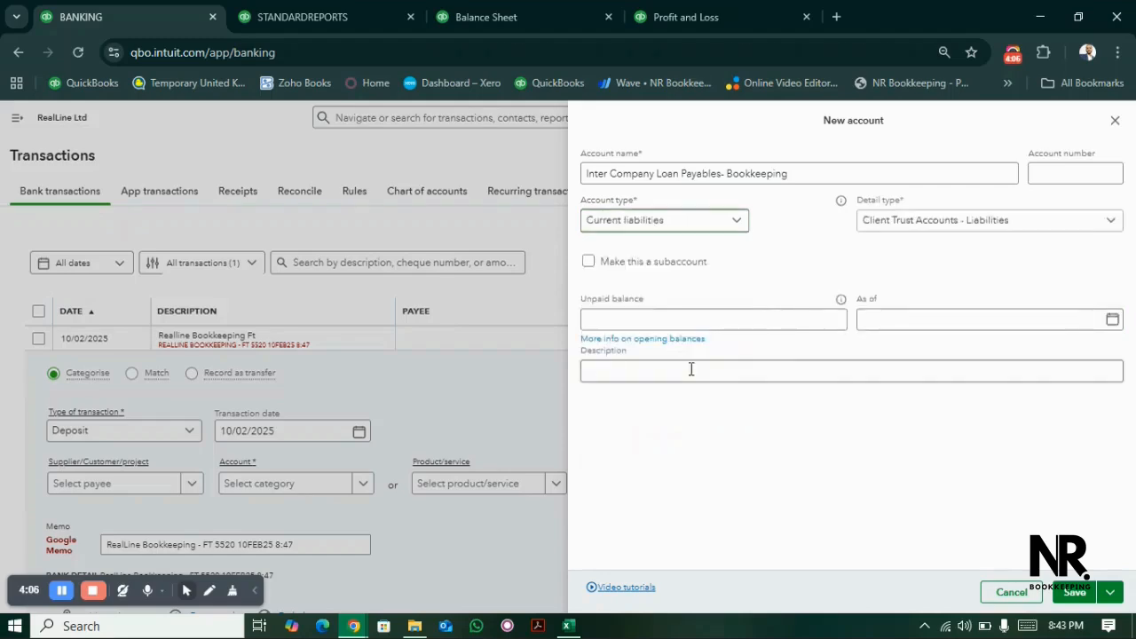
{"action": "left_click", "coordinate": [935, 229]}
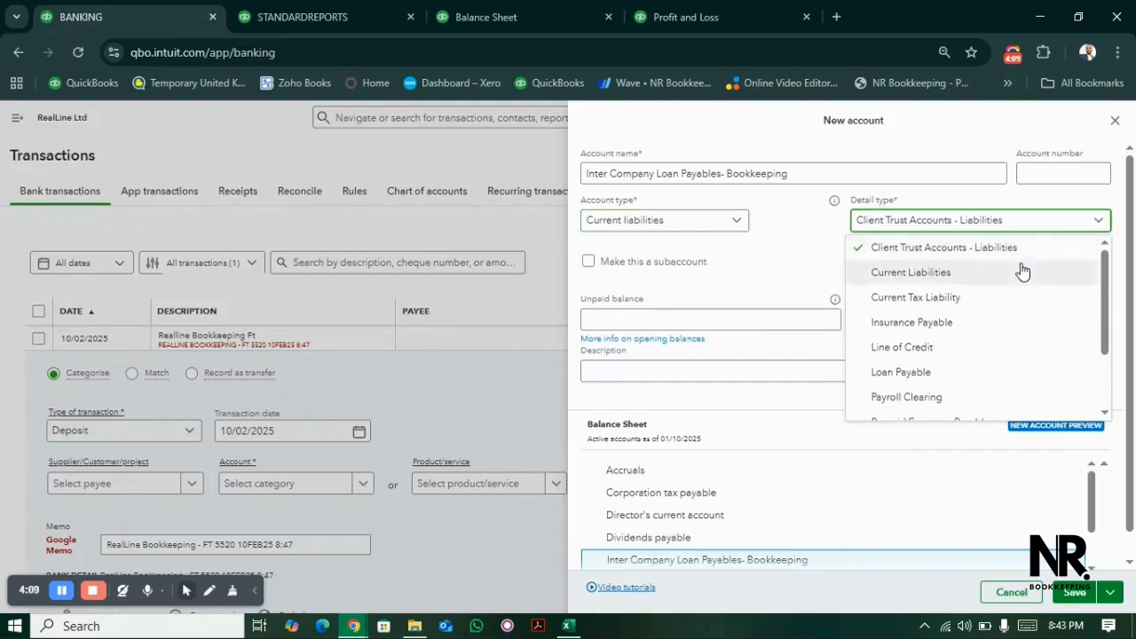
{"action": "left_click", "coordinate": [928, 374]}
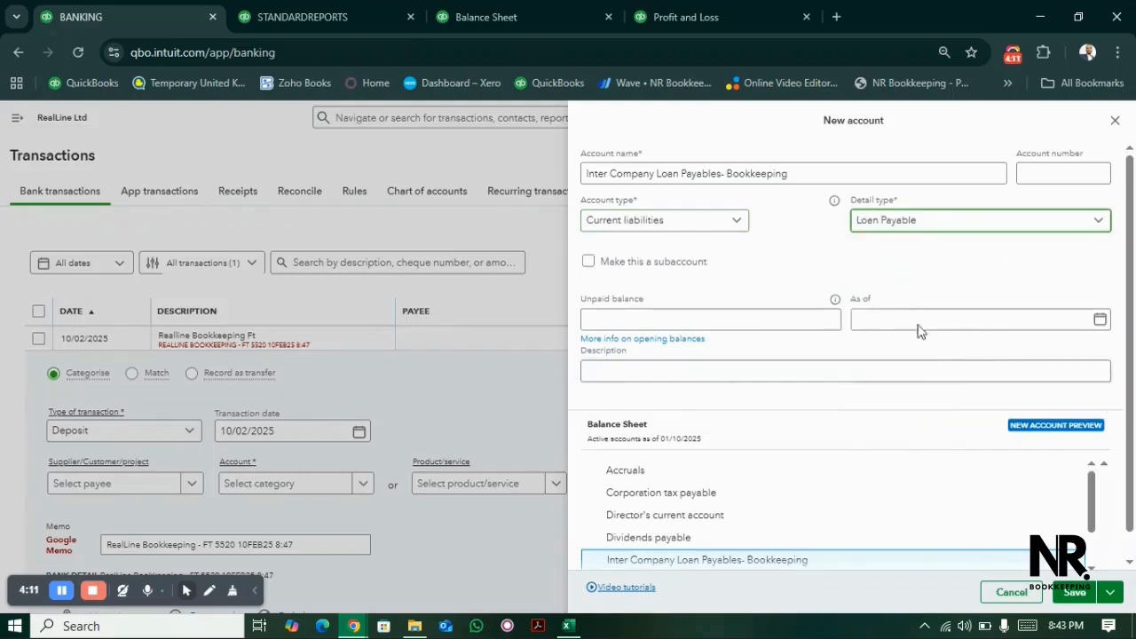
{"action": "left_click", "coordinate": [1072, 593]}
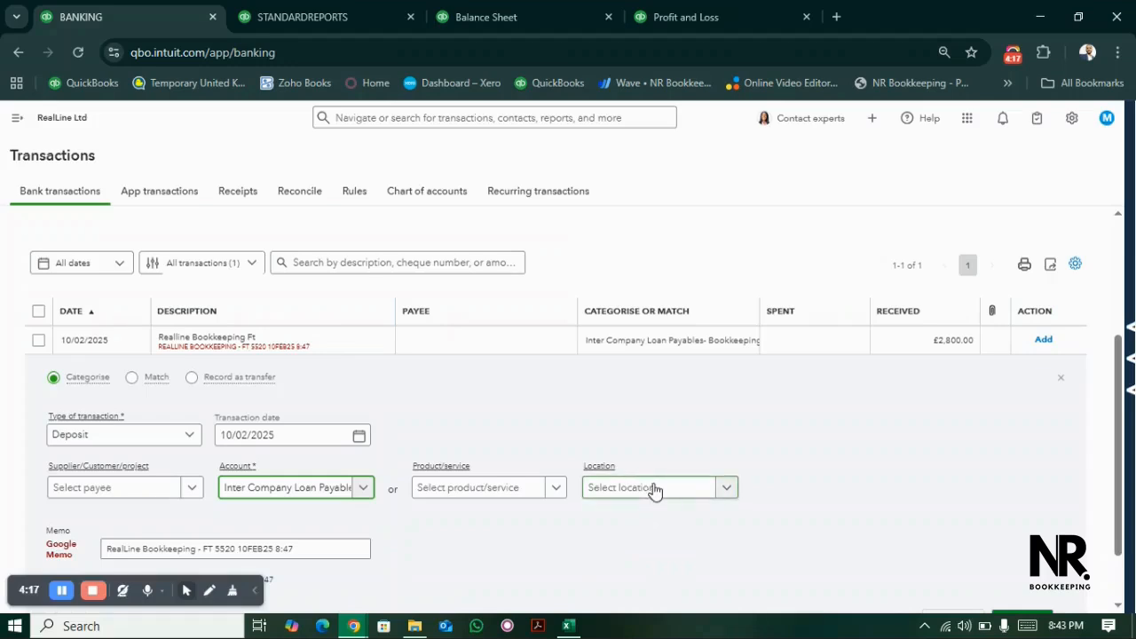
- Assign the location RealLine- Audit to the £2,800.00 receipt and add the transaction
{"action": "left_click", "coordinate": [654, 491]}
{"action": "left_click", "coordinate": [642, 540]}
{"action": "left_click", "coordinate": [872, 479]}
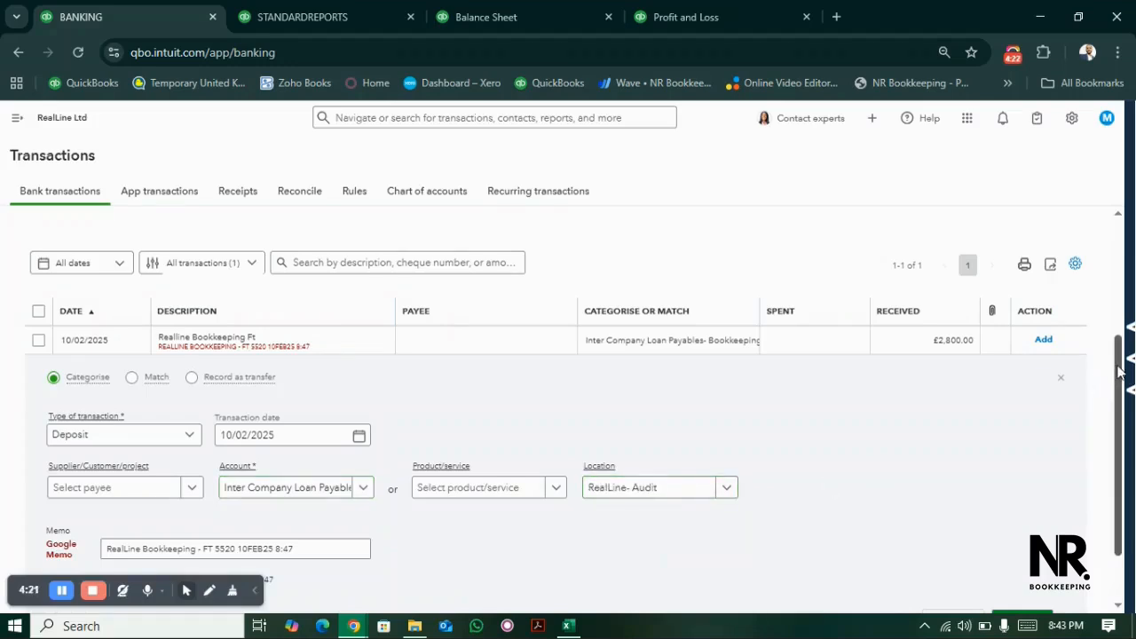
{"action": "left_click_drag", "start_coordinate": [1120, 371], "coordinate": [1118, 435]}
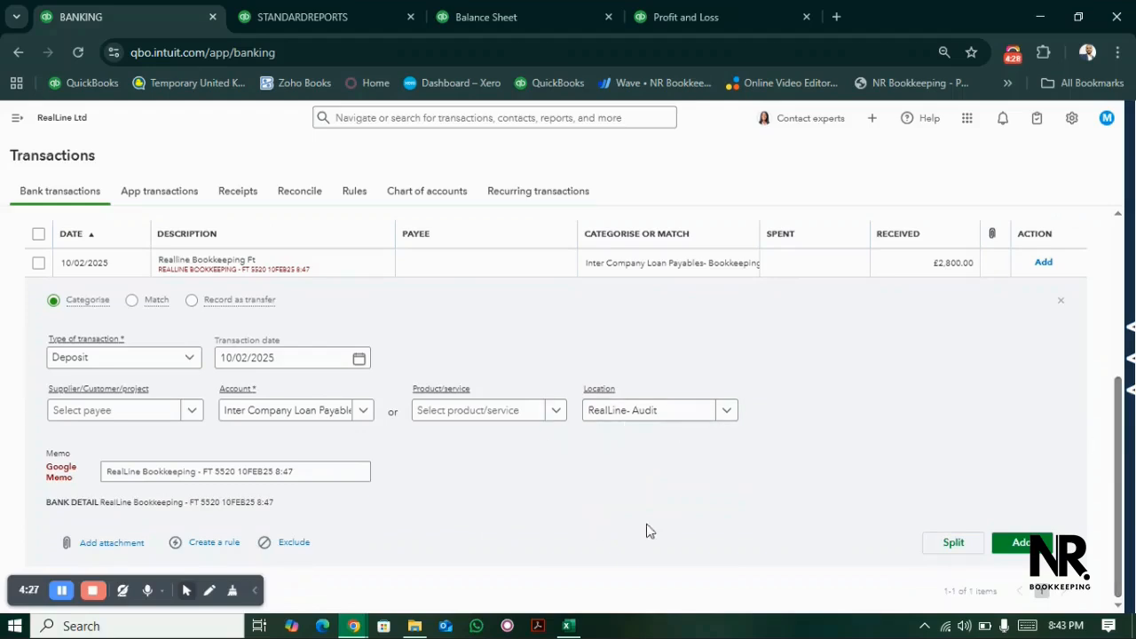
{"action": "left_click", "coordinate": [1023, 545]}
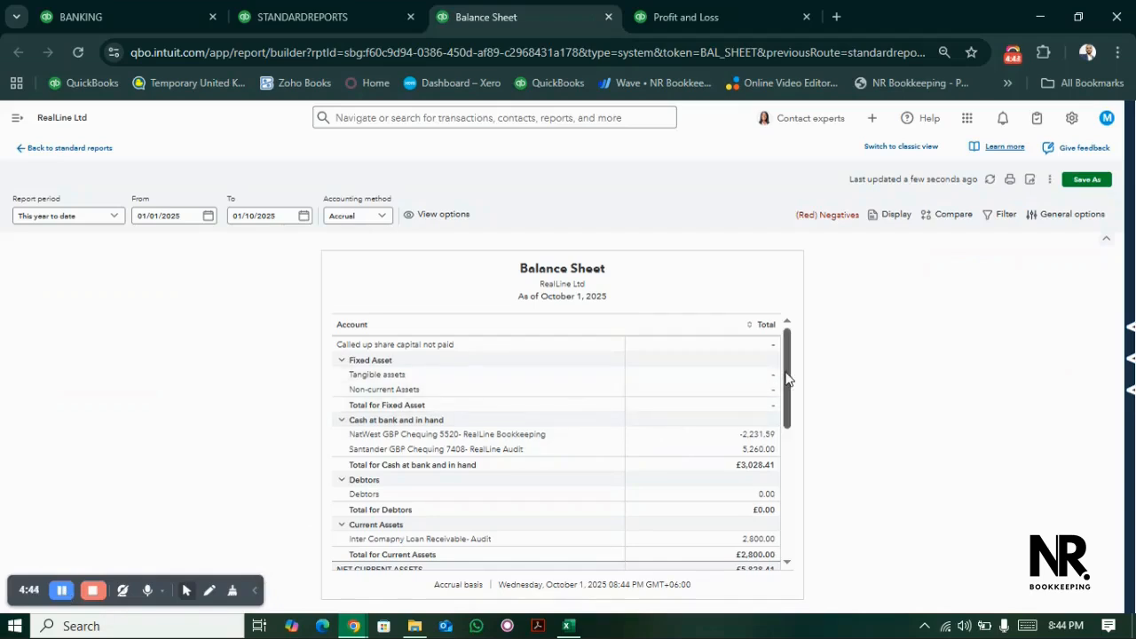
- Display the Balance Sheet's columns by Location and review the figures for each location
{"action": "left_click_drag", "start_coordinate": [786, 379], "coordinate": [787, 459]}
{"action": "left_click_drag", "start_coordinate": [793, 404], "coordinate": [799, 255]}
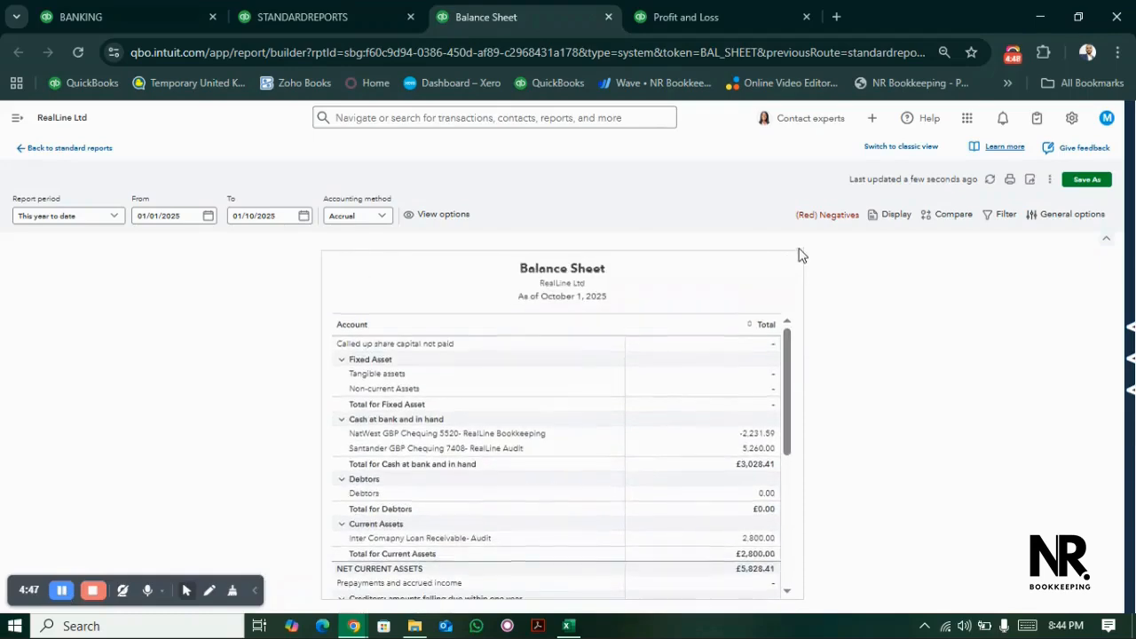
{"action": "left_click", "coordinate": [893, 219]}
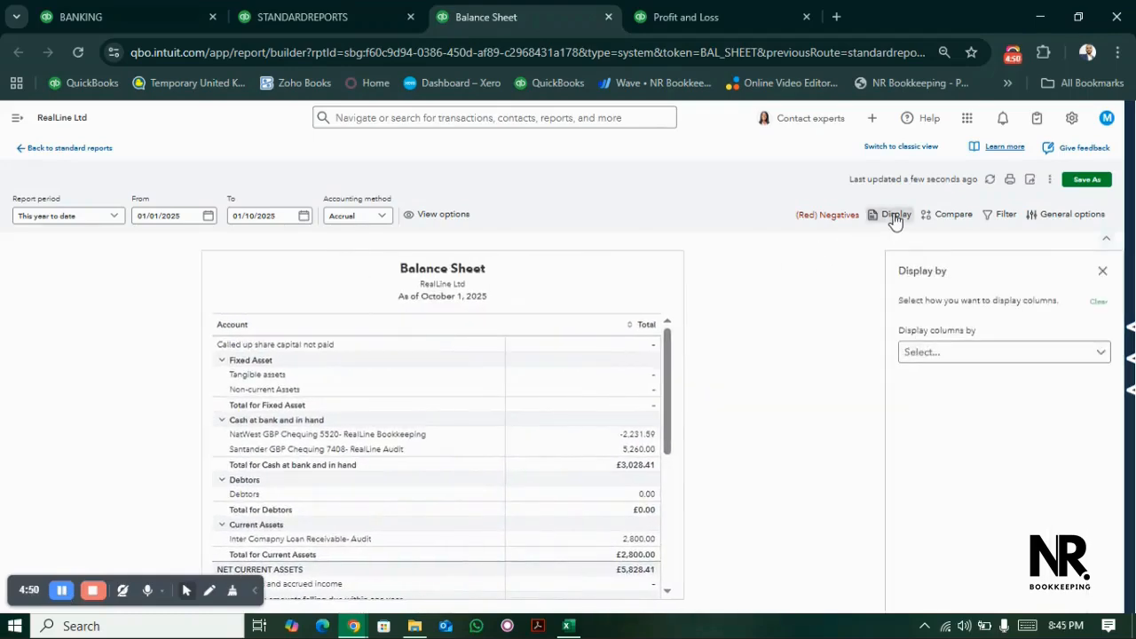
{"action": "left_click", "coordinate": [921, 355]}
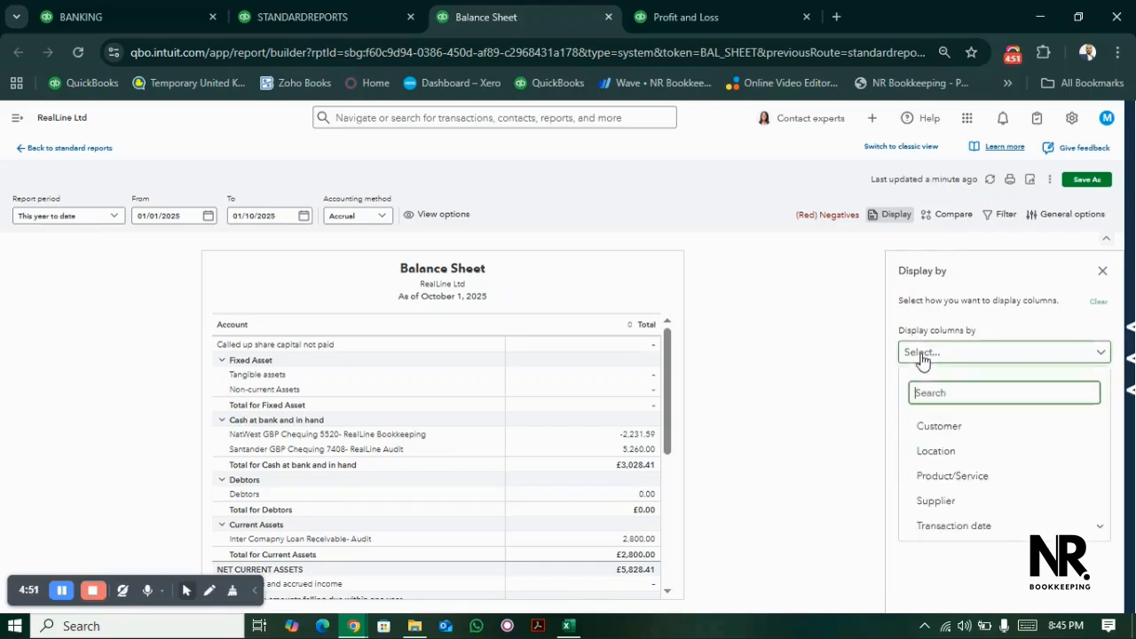
{"action": "left_click", "coordinate": [936, 451]}
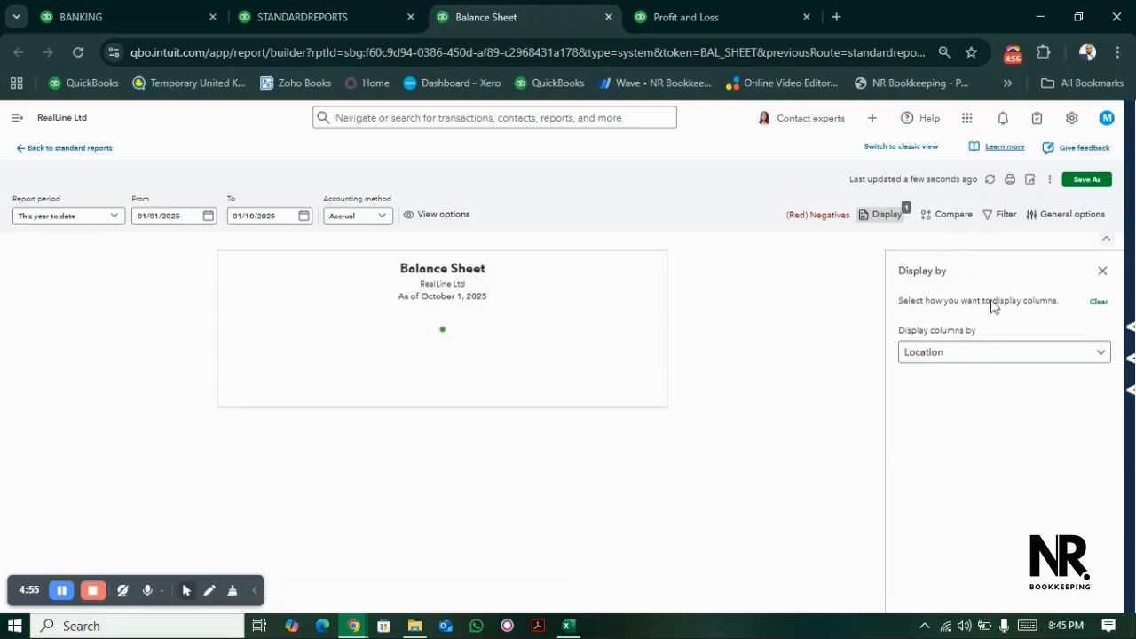
{"action": "left_click", "coordinate": [1102, 270]}
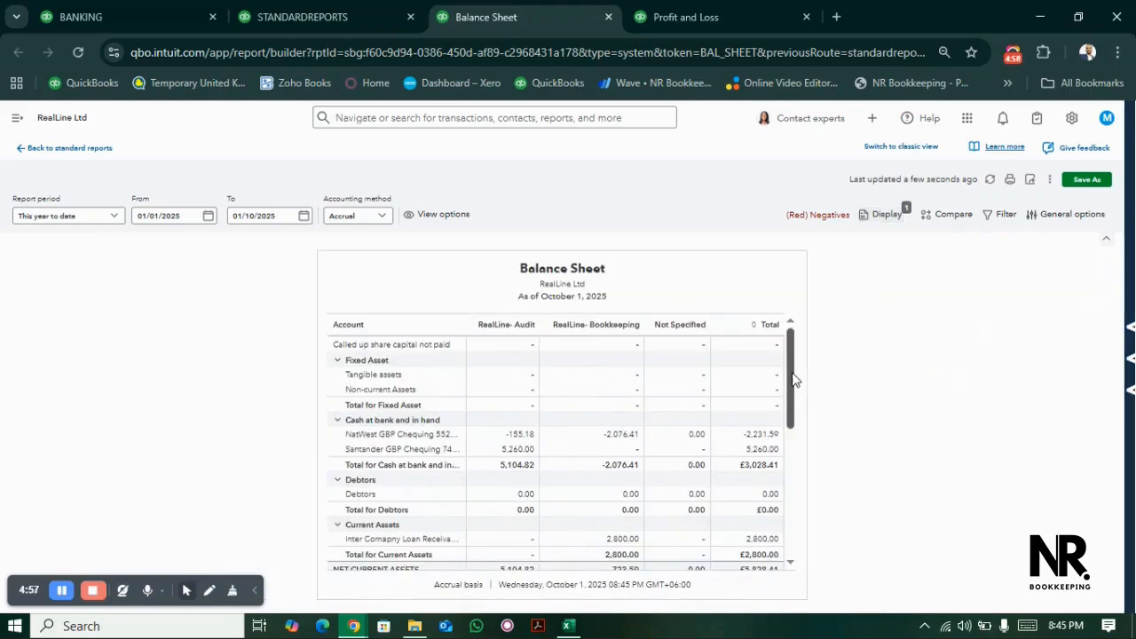
{"action": "left_click_drag", "start_coordinate": [792, 366], "coordinate": [793, 268]}
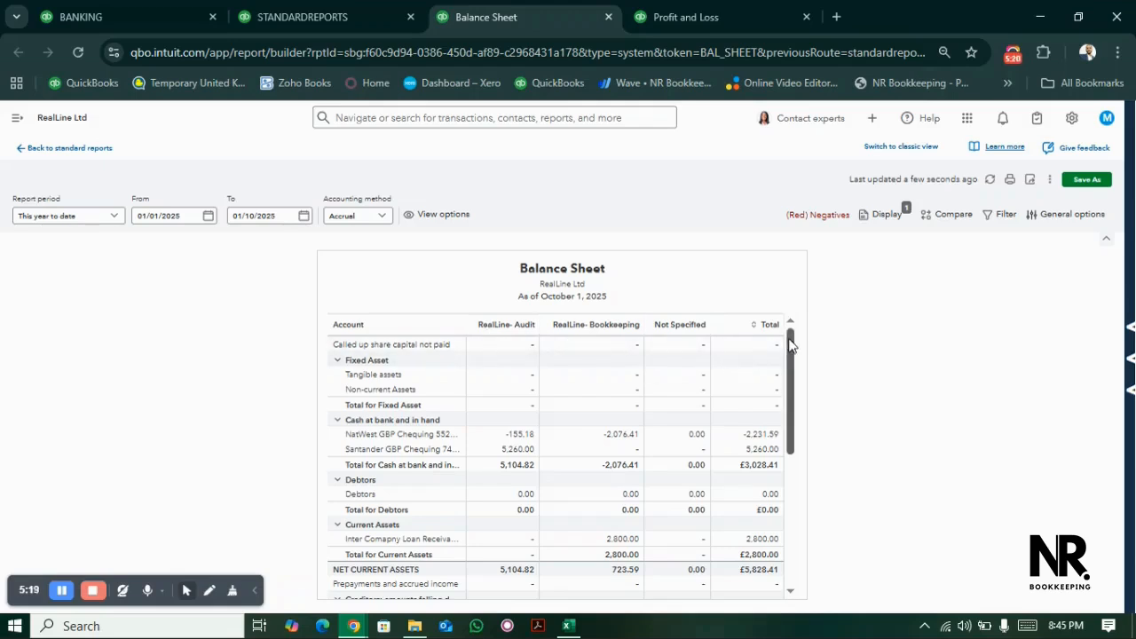
{"action": "left_click_drag", "start_coordinate": [791, 345], "coordinate": [789, 251]}
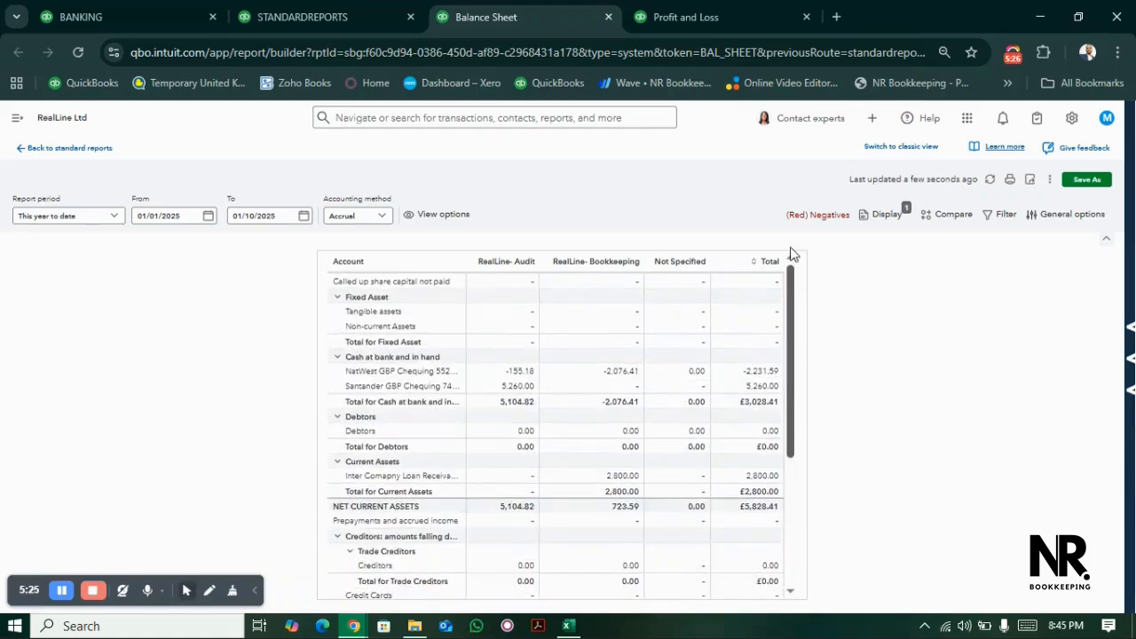
- Switch to the Profit and Loss report and display its columns by Location
{"action": "left_click", "coordinate": [688, 9]}
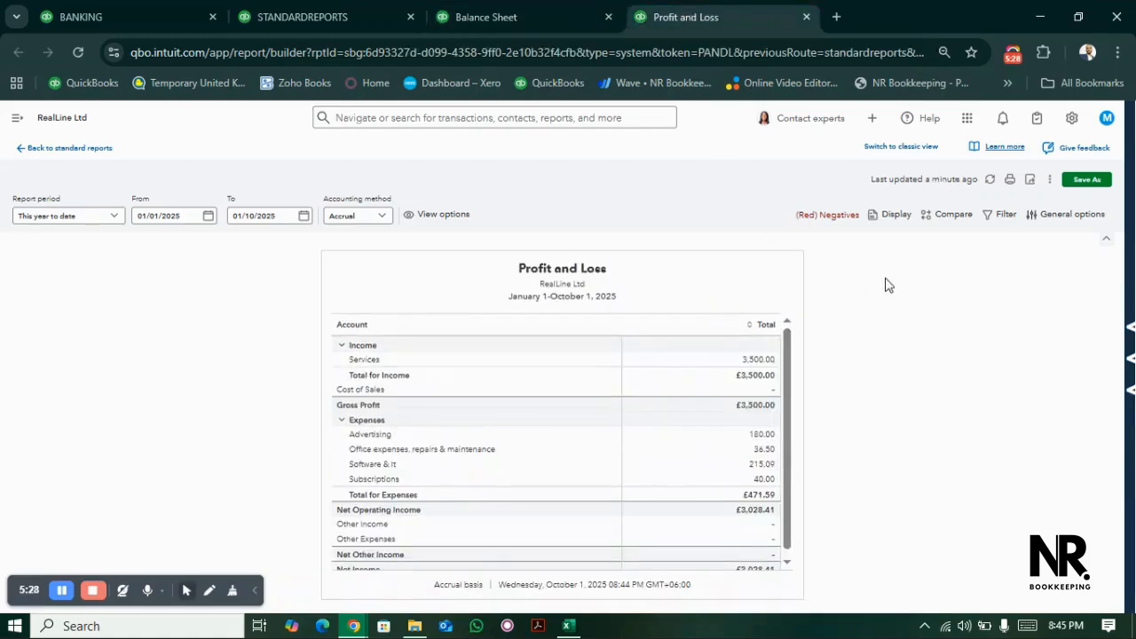
{"action": "left_click", "coordinate": [883, 217]}
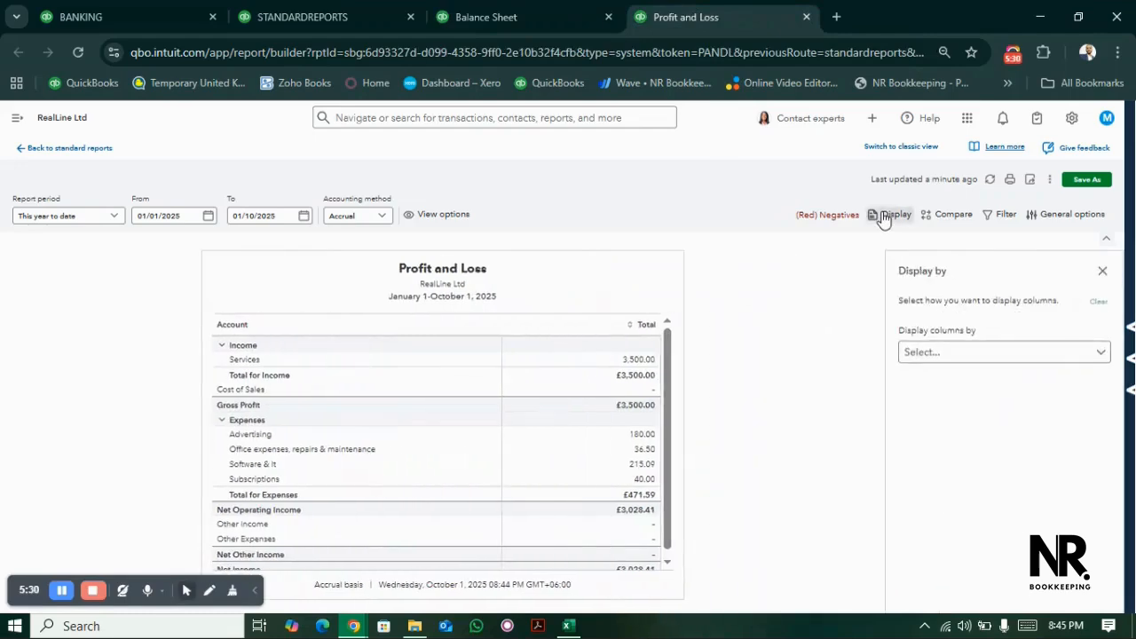
{"action": "left_click", "coordinate": [926, 355]}
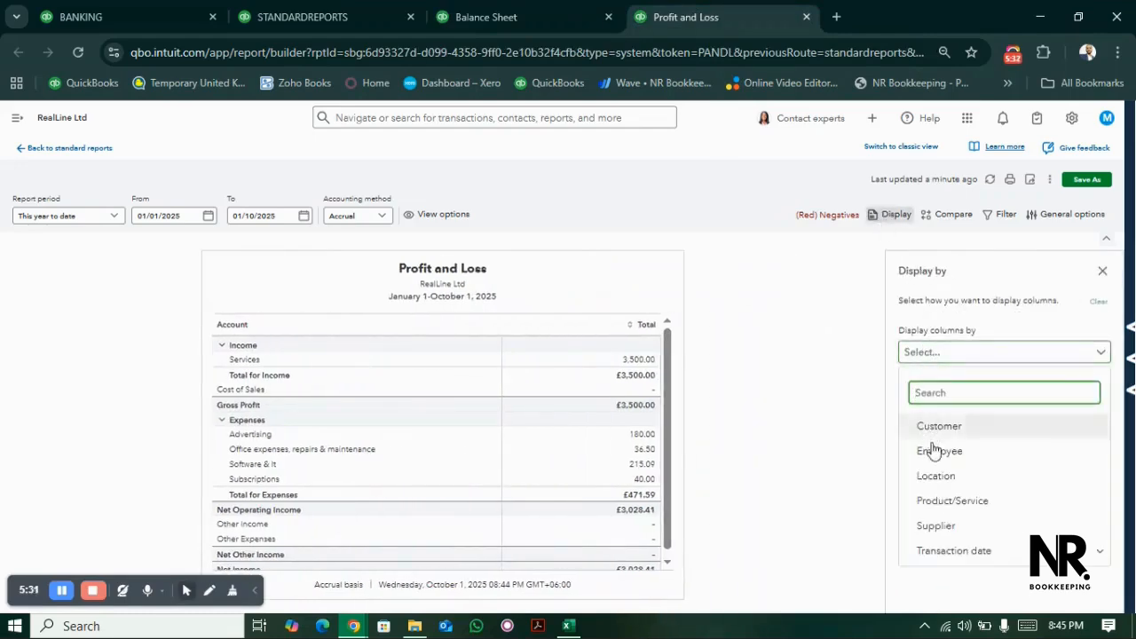
{"action": "left_click", "coordinate": [937, 477]}
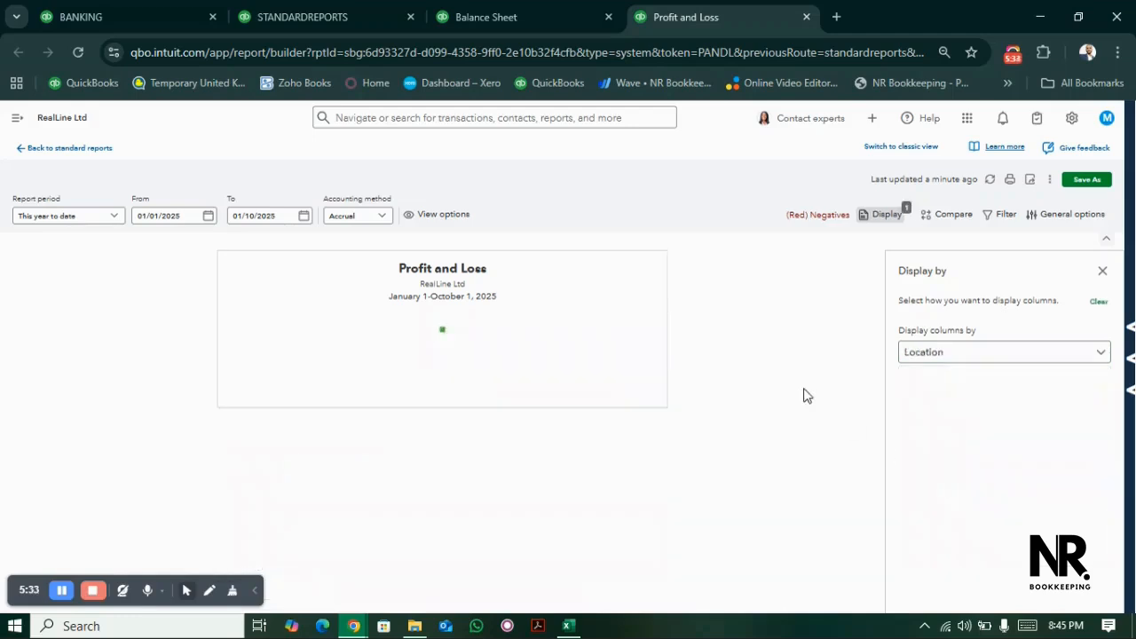
- Close the column display settings and review the Profit and Loss figures for each location
{"action": "left_click", "coordinate": [1102, 274]}
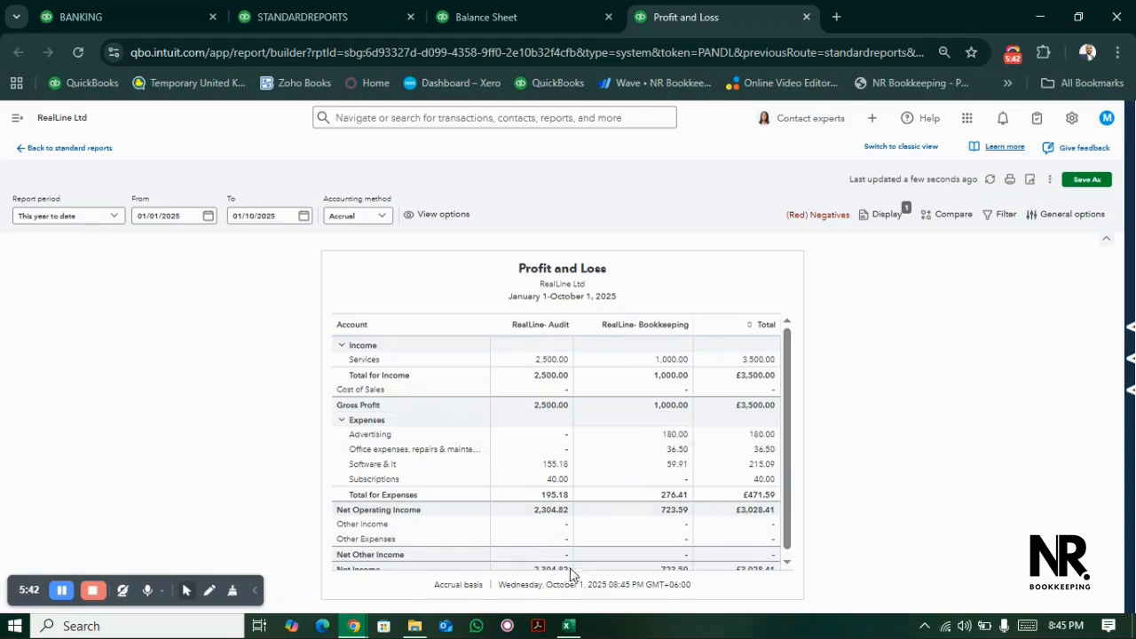
{"action": "mouse_move", "coordinate": [786, 343]}
{"action": "left_mouse_down"}
{"action": "mouse_move", "coordinate": [786, 406]}
{"action": "mouse_move", "coordinate": [798, 327]}
{"action": "left_mouse_up"}
- Filter the Profit and Loss report to Location equals RealLine- Audit and dismiss the message notification
{"action": "left_click", "coordinate": [1005, 219]}
{"action": "left_click", "coordinate": [953, 329]}
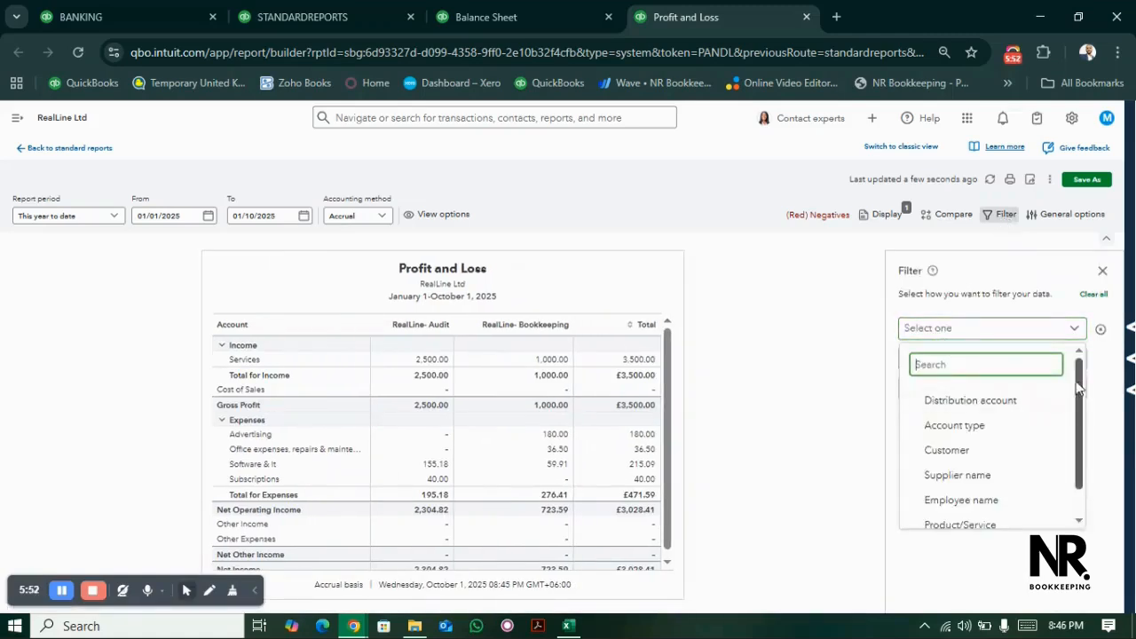
{"action": "left_click", "coordinate": [1079, 382]}
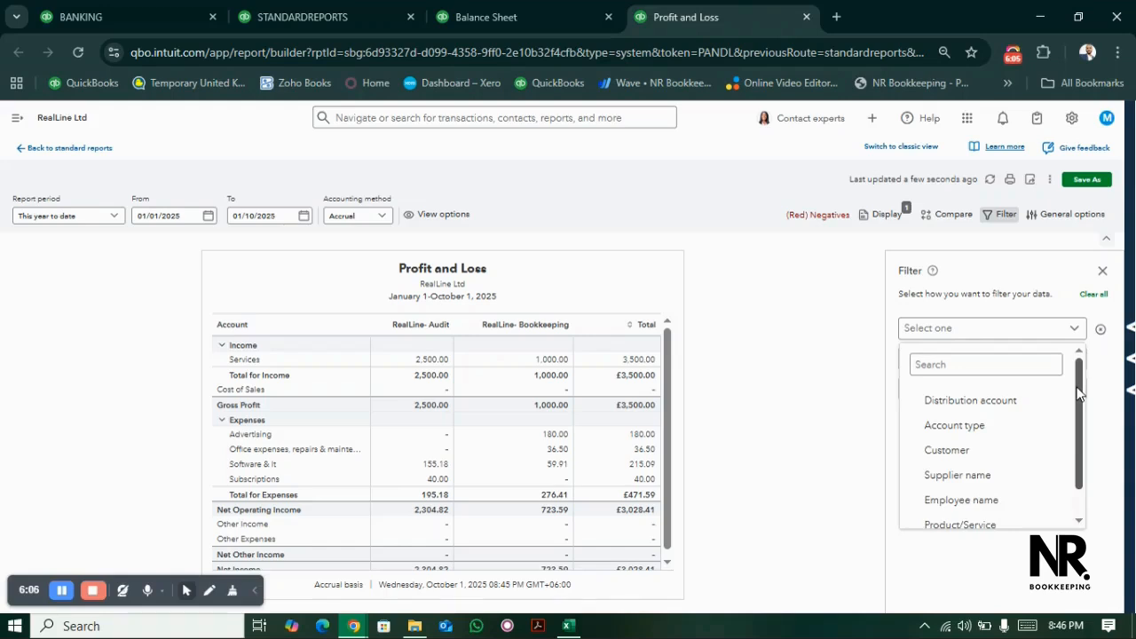
{"action": "scroll", "coordinate": [1080, 394], "scroll_direction": "down", "scroll_amount": 1}
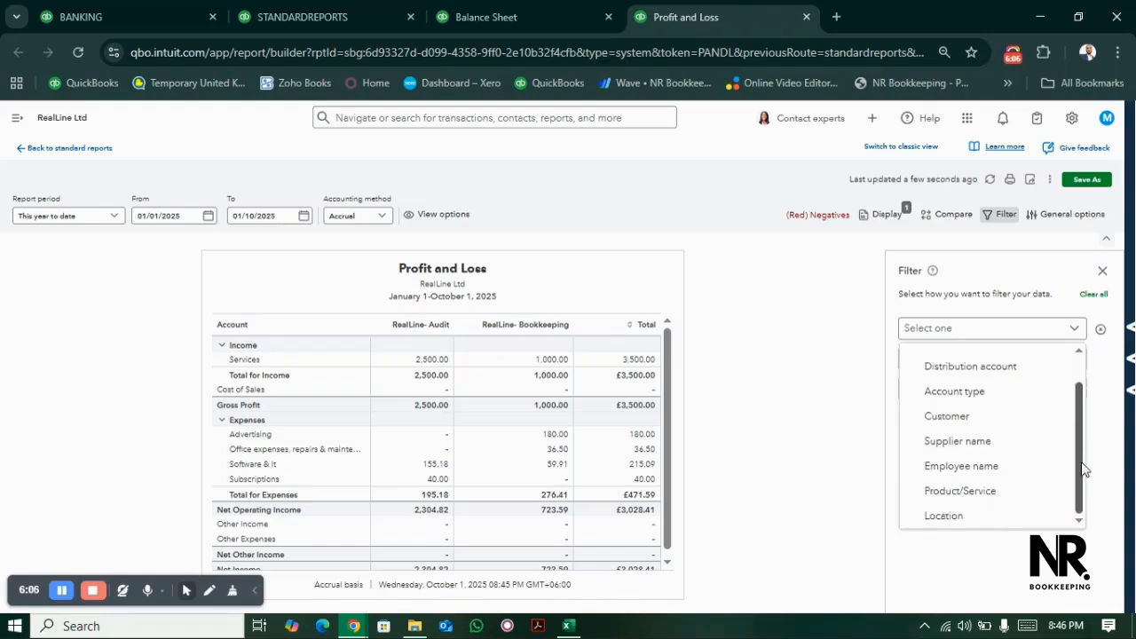
{"action": "left_click", "coordinate": [984, 524]}
{"action": "left_click", "coordinate": [955, 396]}
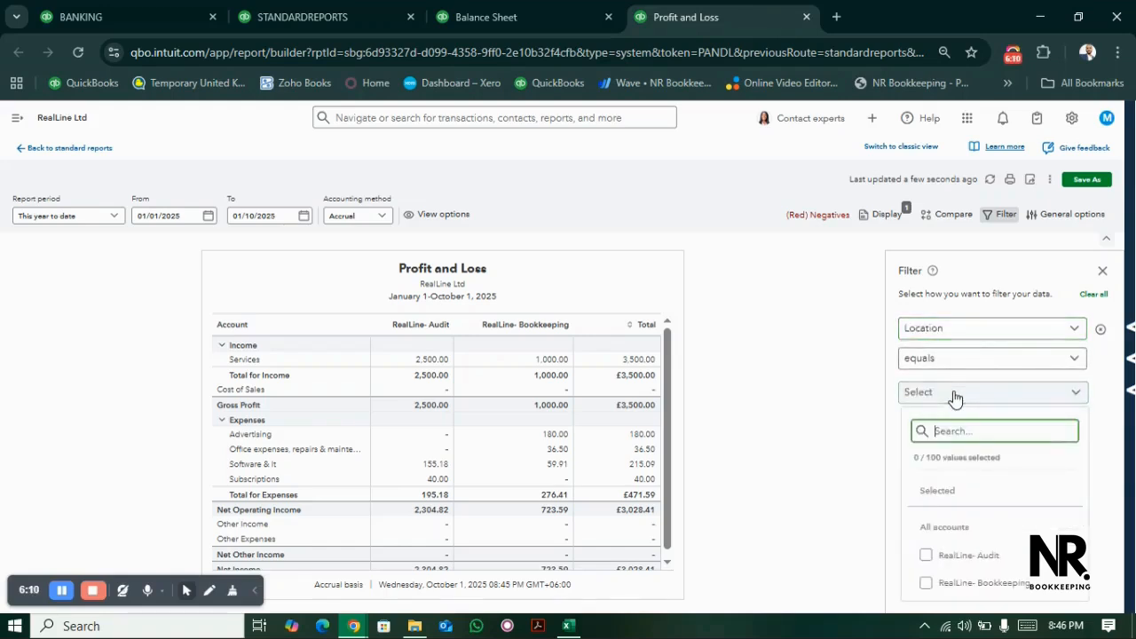
{"action": "left_click", "coordinate": [927, 557]}
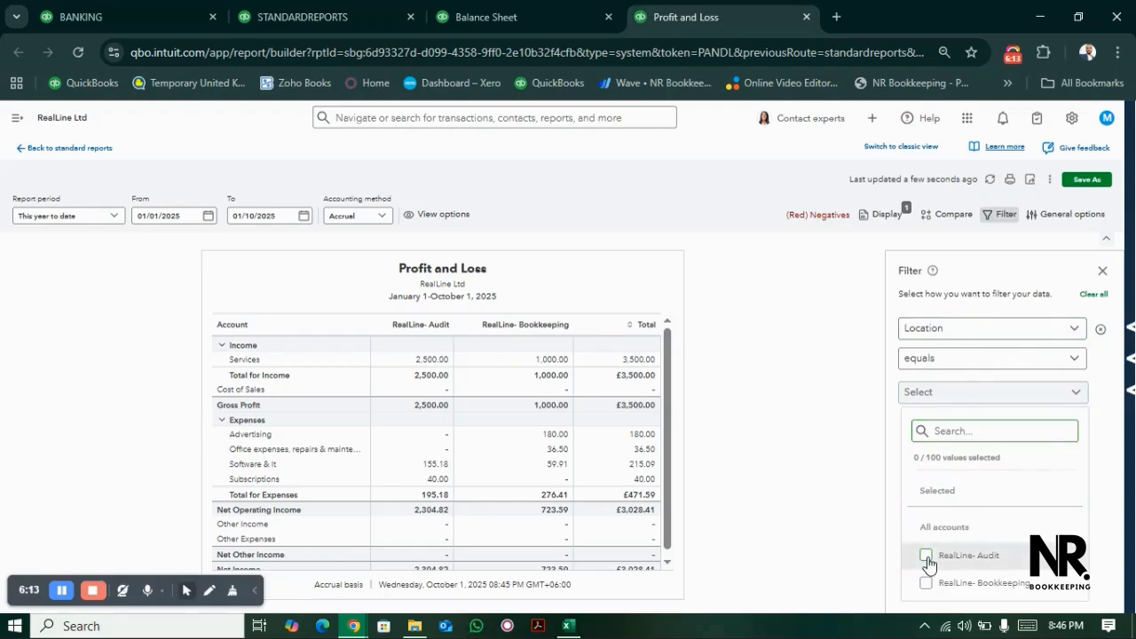
{"action": "left_click", "coordinate": [825, 504]}
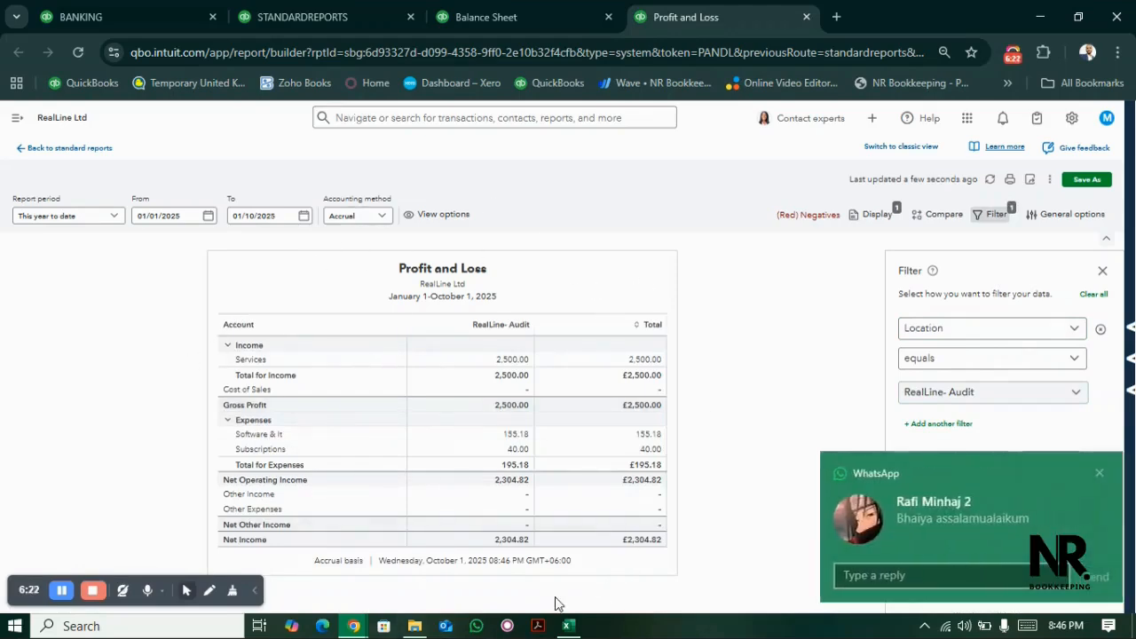
{"action": "left_click", "coordinate": [1098, 474]}
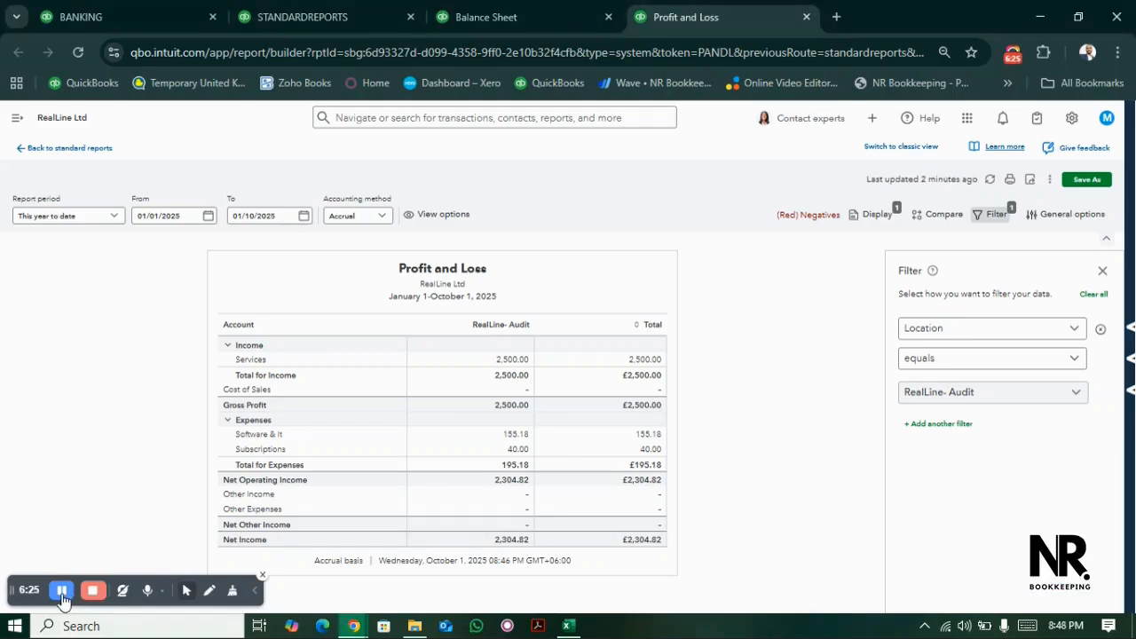